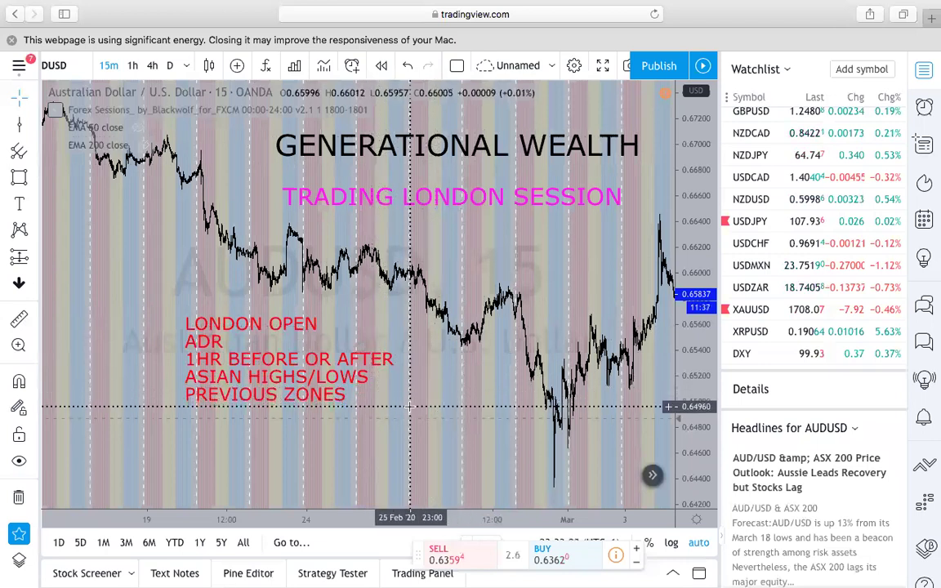
# Review the chart's appearance settings, including session breaks, and leave them without applying changes.
pyautogui.moveTo(408, 408)
pyautogui.mouseDown()
pyautogui.moveTo(438, 409)
pyautogui.moveTo(423, 413)
pyautogui.mouseUp()
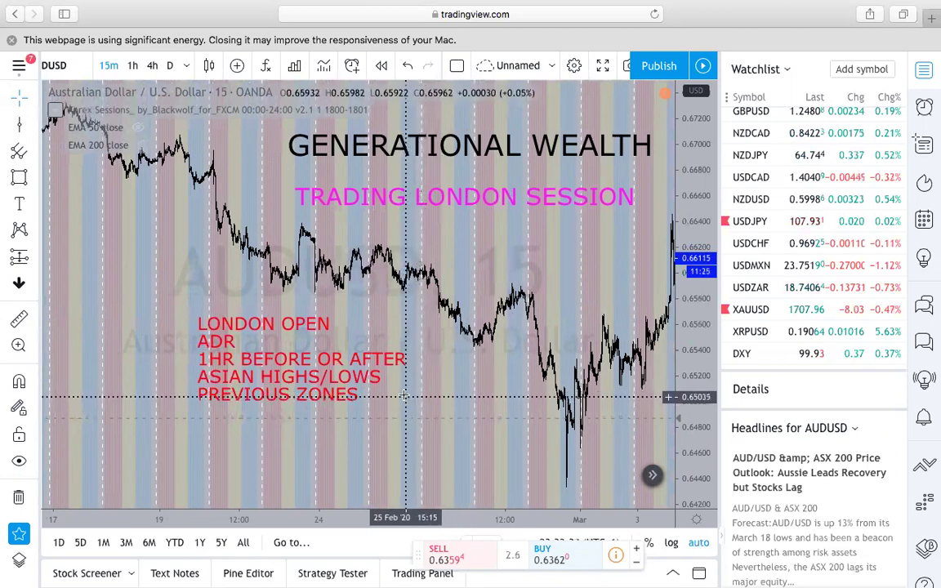
pyautogui.rightClick(406, 396)
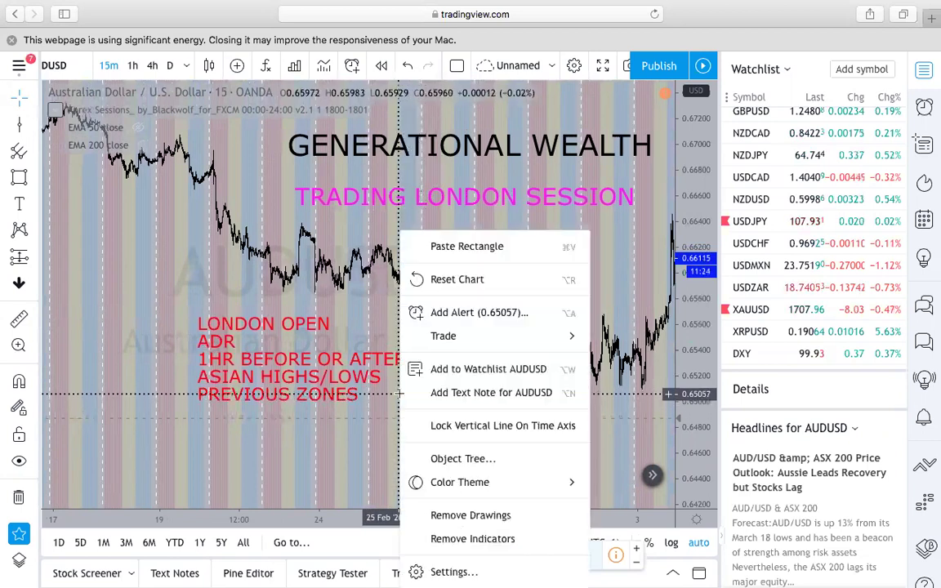
pyautogui.click(463, 573)
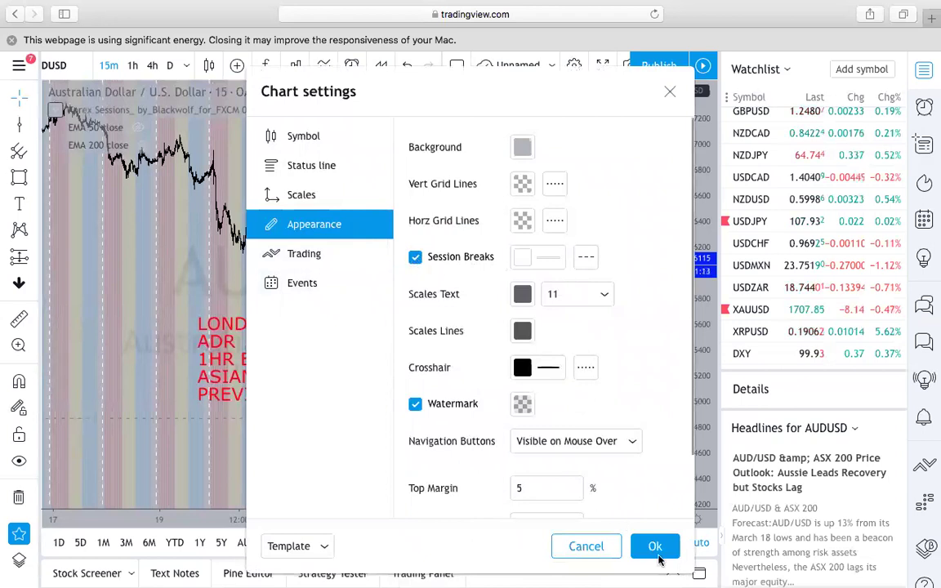
pyautogui.click(585, 546)
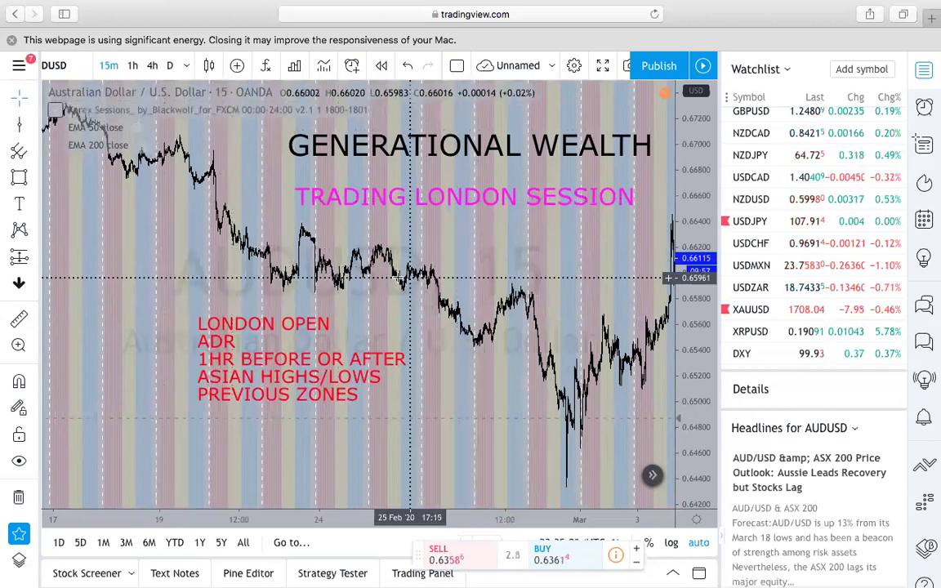
# Reposition the red London session checklist text slightly further left and up, below the price line.
pyautogui.moveTo(276, 327); pyautogui.dragTo(269, 314)
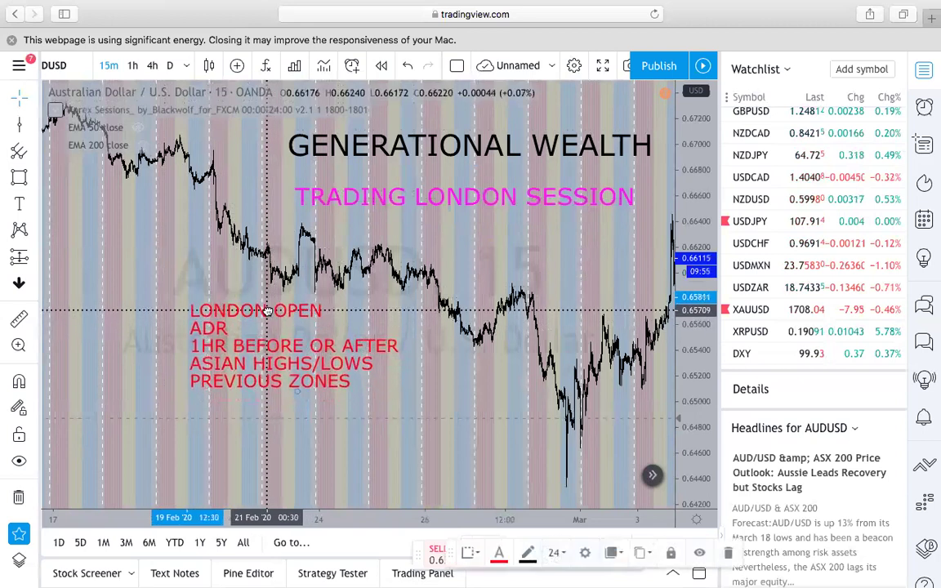
pyautogui.moveTo(382, 302)
pyautogui.mouseDown()
pyautogui.moveTo(401, 304)
pyautogui.moveTo(347, 305)
pyautogui.mouseUp()
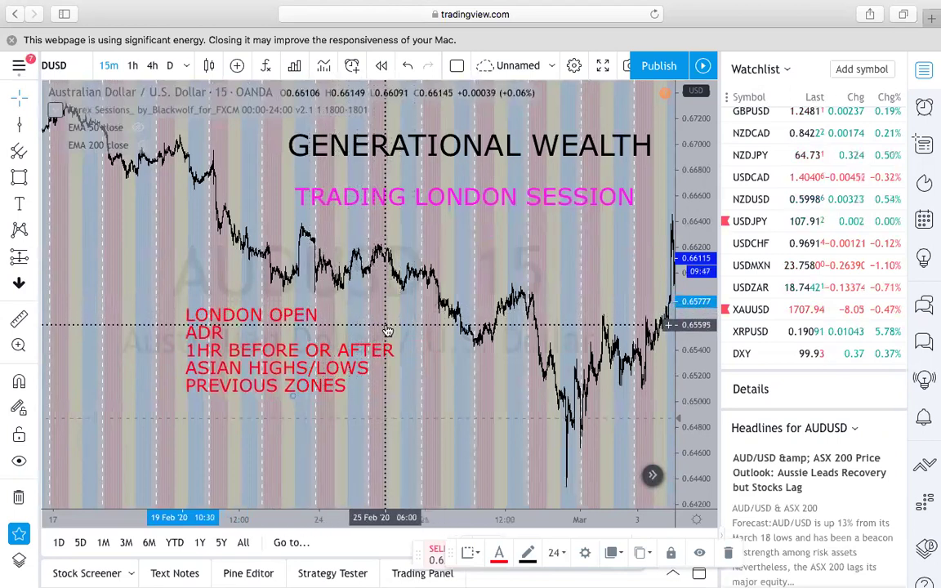
pyautogui.moveTo(393, 330)
pyautogui.mouseDown()
pyautogui.moveTo(392, 312)
pyautogui.moveTo(391, 326)
pyautogui.moveTo(359, 324)
pyautogui.mouseUp()
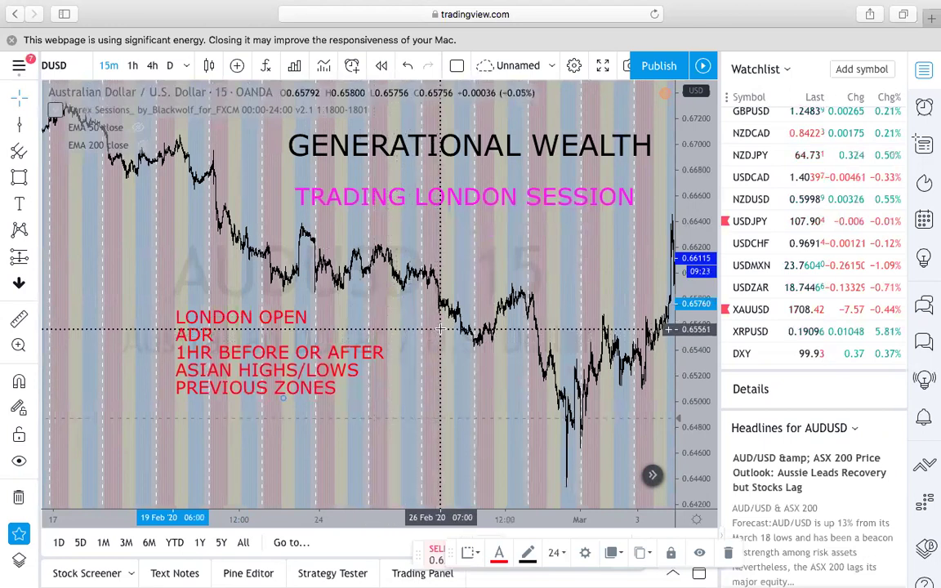
pyautogui.moveTo(396, 330)
pyautogui.mouseDown()
pyautogui.moveTo(420, 334)
pyautogui.moveTo(389, 316)
pyautogui.mouseUp()
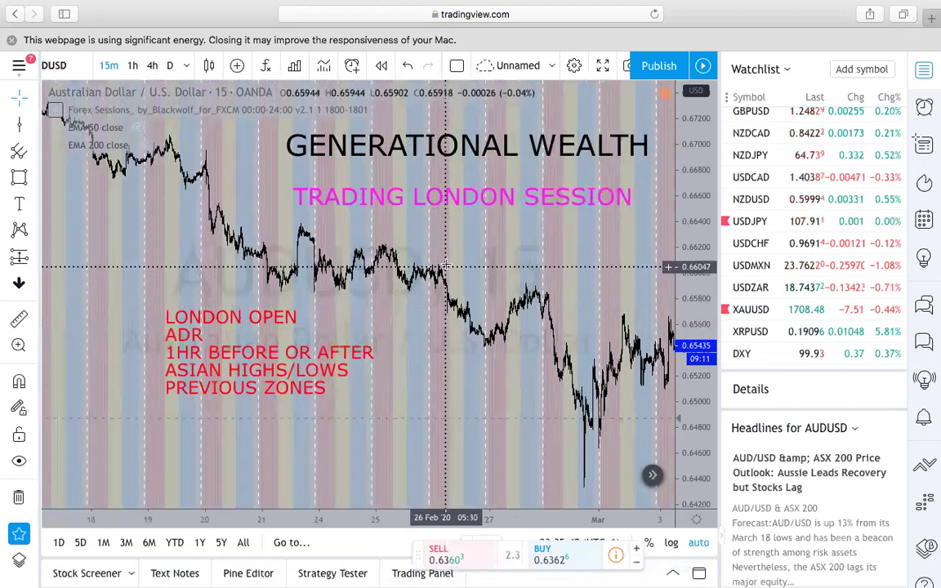
pyautogui.moveTo(411, 320); pyautogui.dragTo(448, 321)
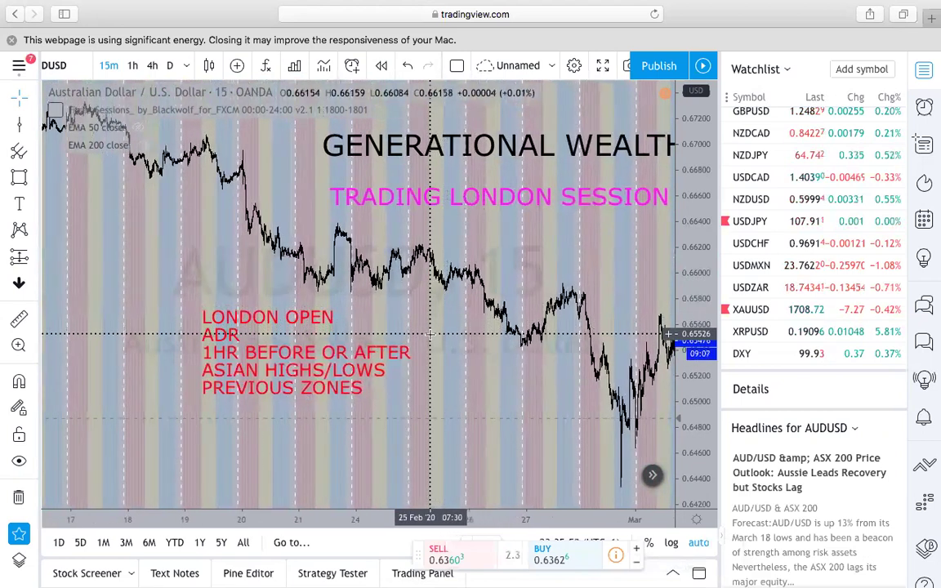
pyautogui.moveTo(434, 332); pyautogui.dragTo(413, 334)
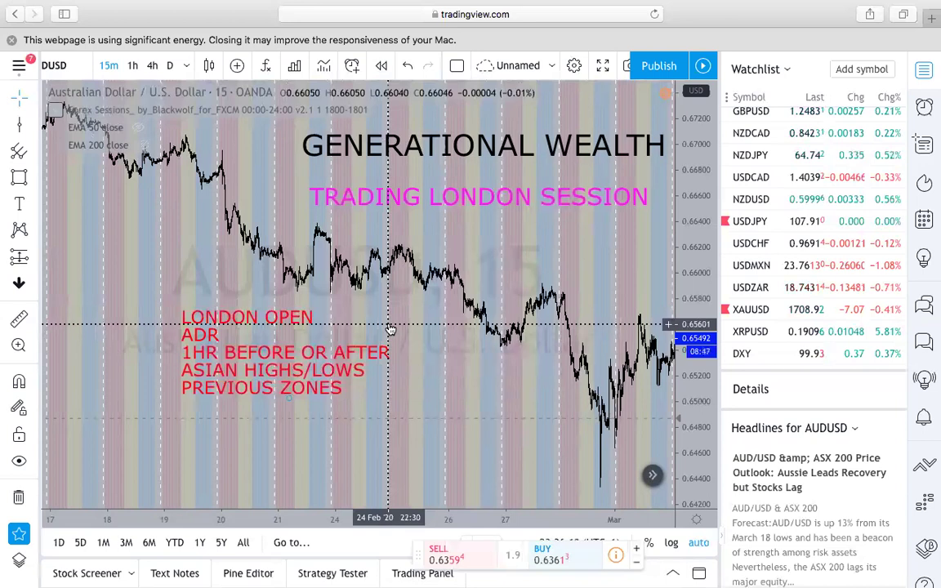
pyautogui.scroll(1, 410, 297)
pyautogui.scroll(-1, 417, 290)
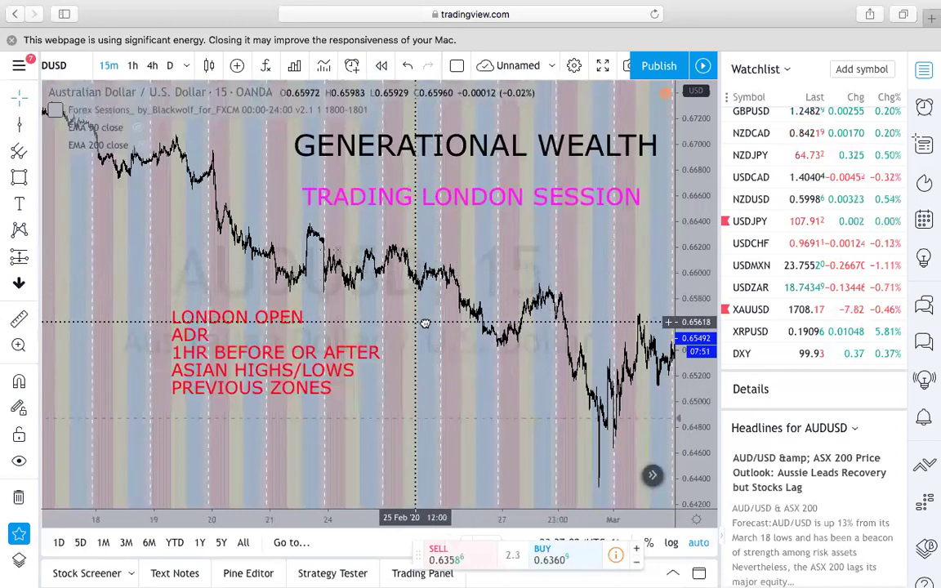
pyautogui.moveTo(422, 317); pyautogui.dragTo(441, 322)
pyautogui.hscroll(3, 439, 320)
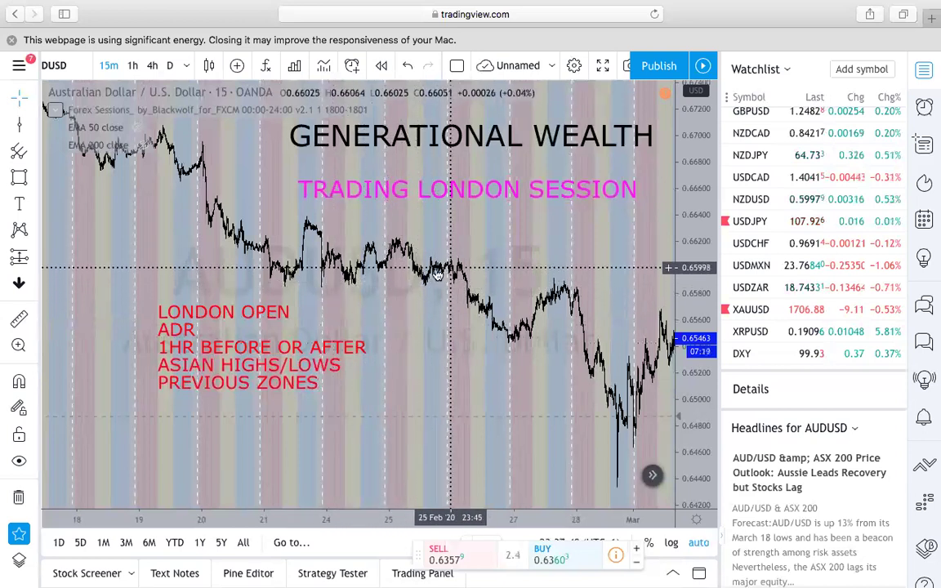
pyautogui.scroll(2, 433, 273)
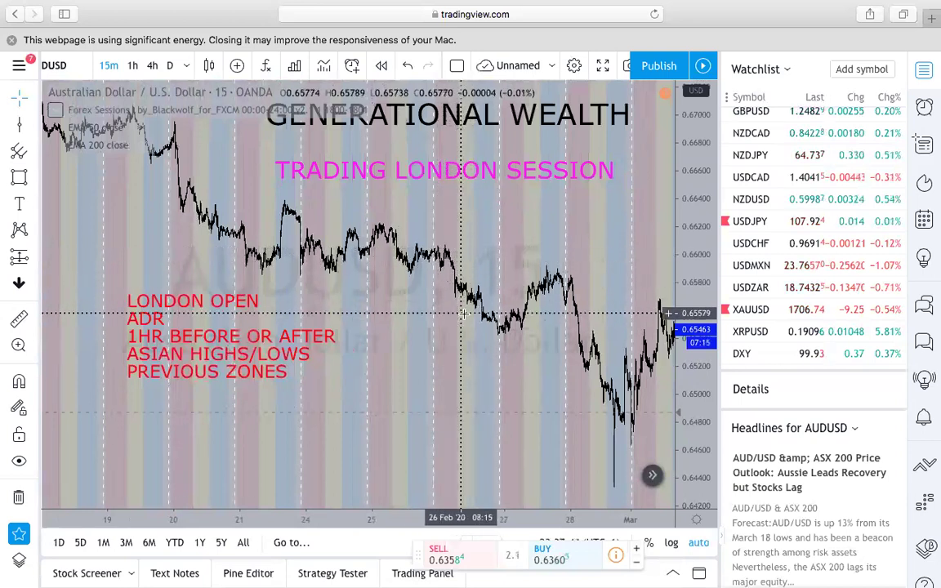
pyautogui.moveTo(360, 299); pyautogui.dragTo(399, 302)
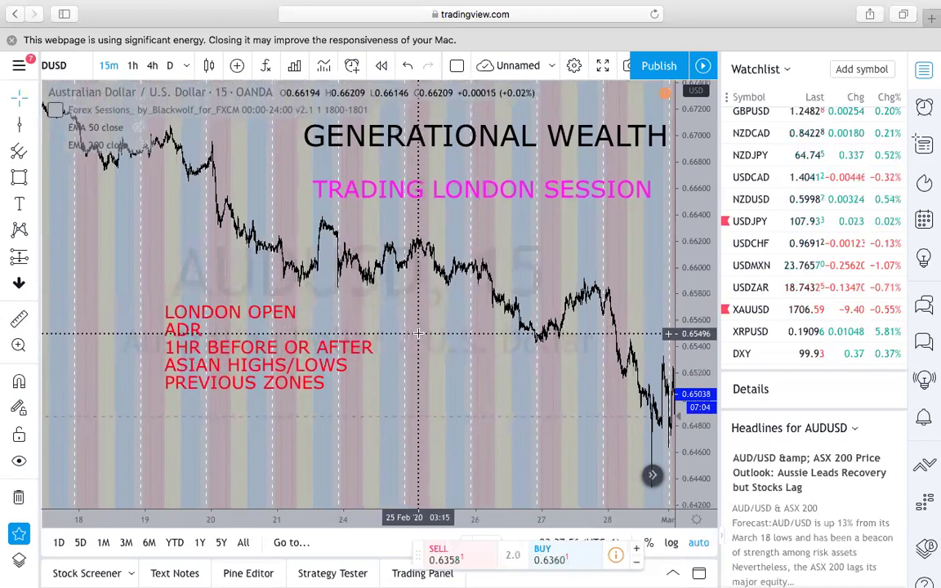
pyautogui.scroll(1, 419, 333)
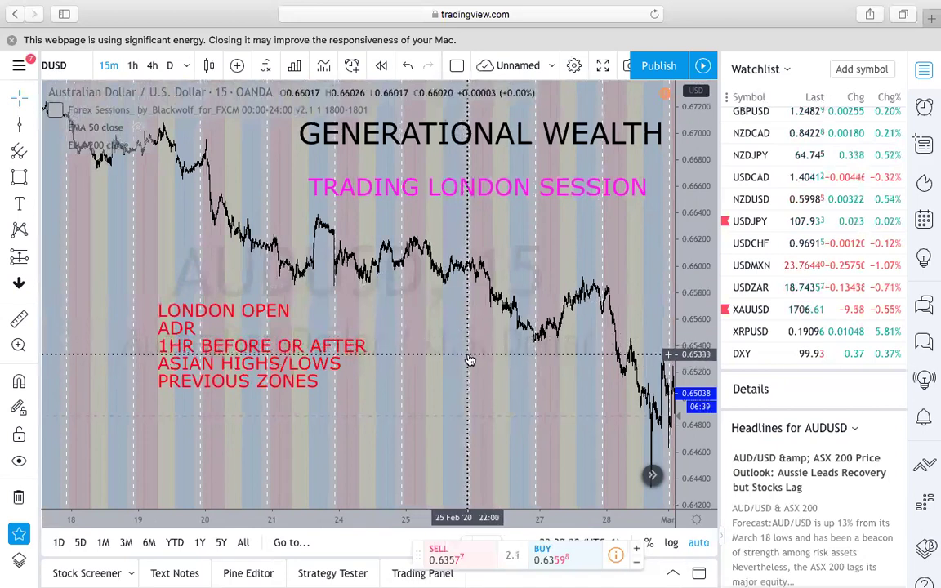
pyautogui.hscroll(-2, 461, 360)
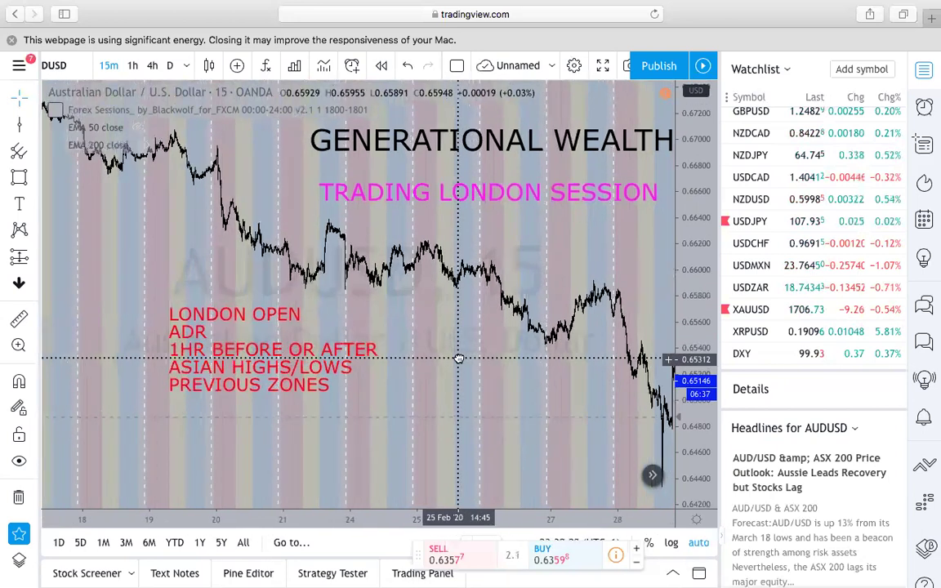
pyautogui.scroll(2, 434, 353)
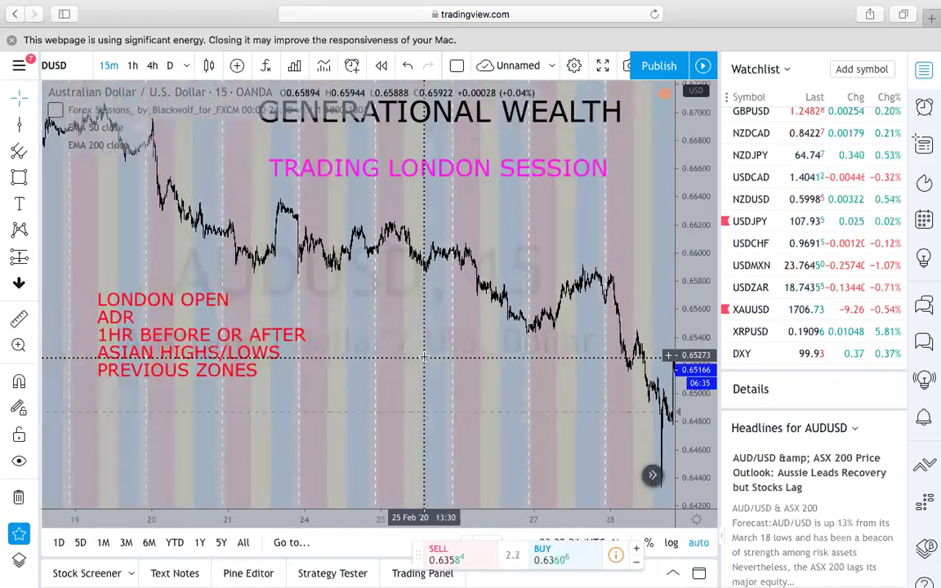
pyautogui.hscroll(-2, 406, 356)
# Shift the red London session checklist text slightly to the right on the chart.
pyautogui.hscroll(3, 406, 356)
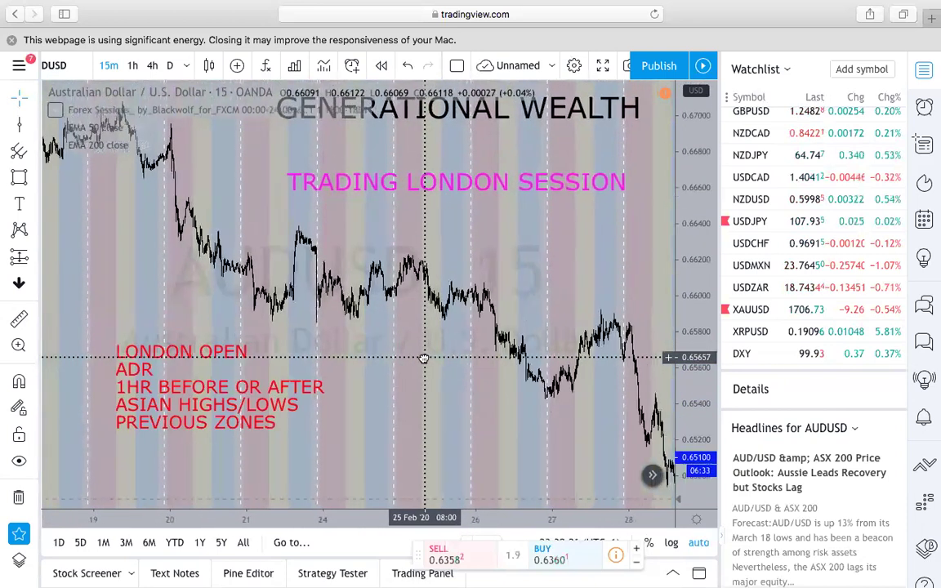
pyautogui.moveTo(389, 350)
pyautogui.mouseDown()
pyautogui.moveTo(416, 353)
pyautogui.moveTo(391, 352)
pyautogui.mouseUp()
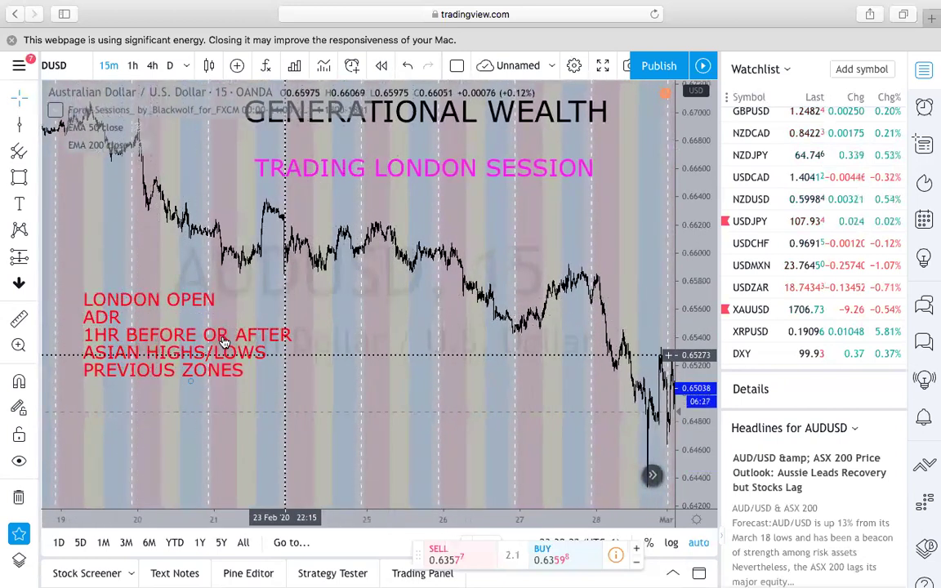
pyautogui.moveTo(255, 335); pyautogui.dragTo(253, 340)
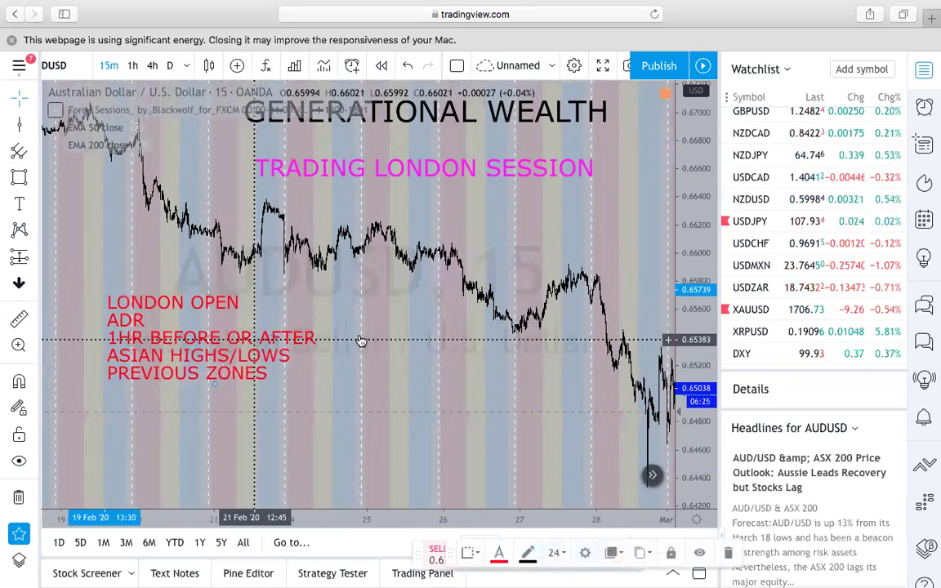
# Browse the AUDUSD 15-minute chart forward from late February to the March 2020 price action.
pyautogui.moveTo(412, 327); pyautogui.dragTo(336, 328)
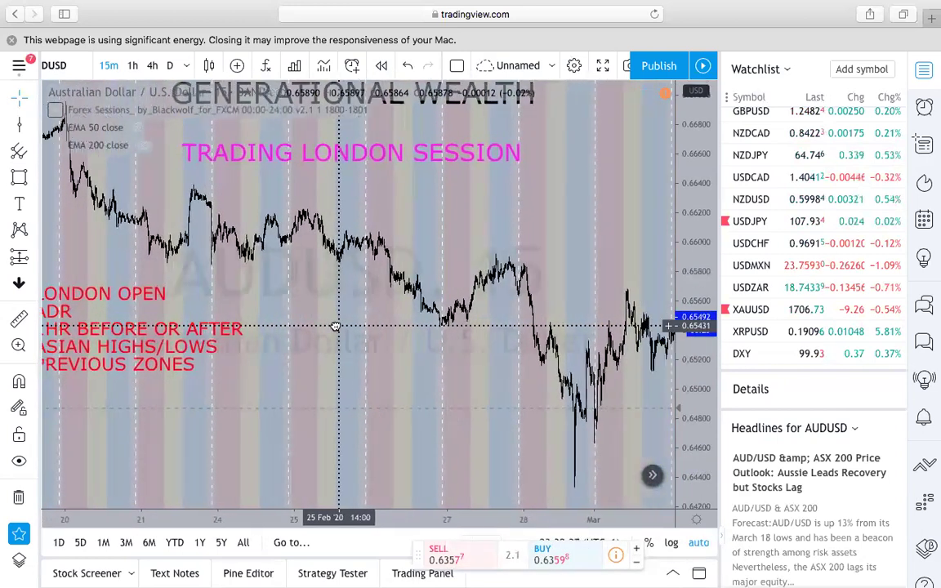
pyautogui.moveTo(442, 343); pyautogui.dragTo(342, 336)
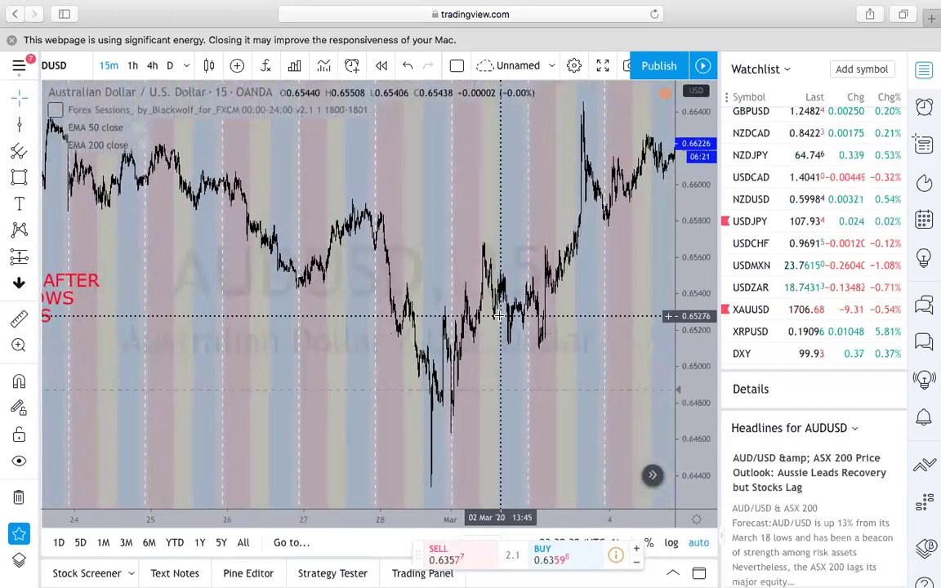
pyautogui.scroll(-6, 458, 326)
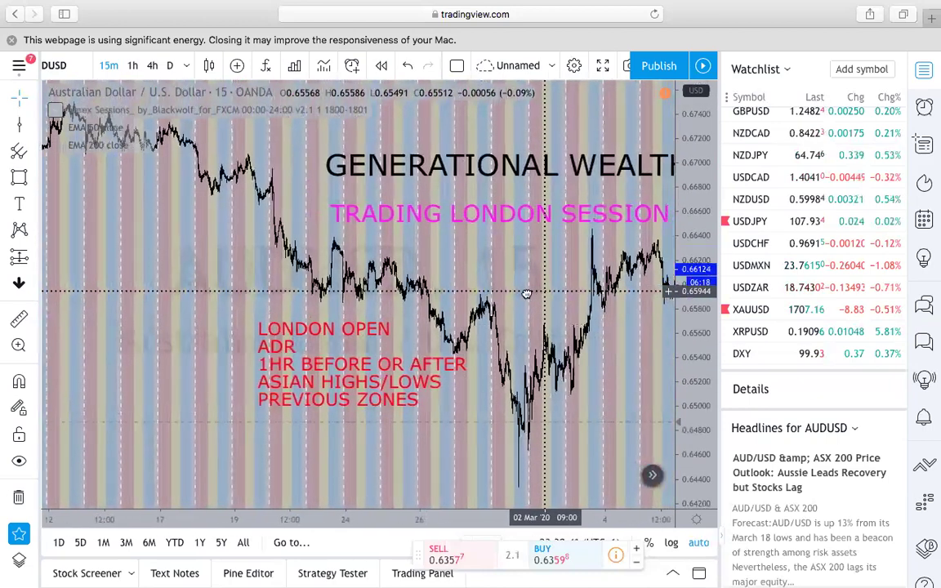
pyautogui.moveTo(527, 294); pyautogui.dragTo(360, 294)
pyautogui.moveTo(485, 317); pyautogui.dragTo(371, 303)
pyautogui.moveTo(500, 333); pyautogui.dragTo(319, 268)
pyautogui.moveTo(602, 384); pyautogui.dragTo(639, 376)
pyautogui.scroll(-1, 337, 288)
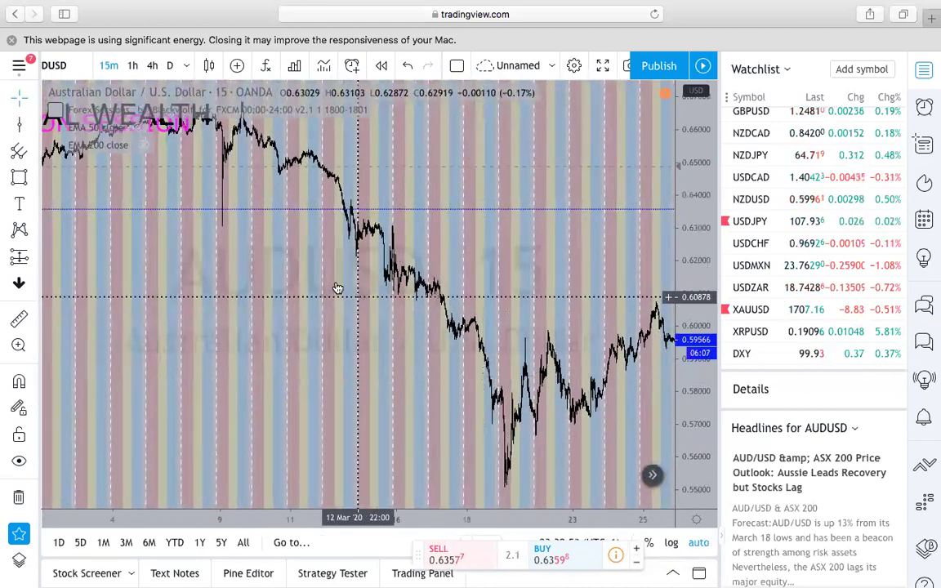
pyautogui.moveTo(338, 288); pyautogui.dragTo(536, 361)
pyautogui.scroll(4, 386, 335)
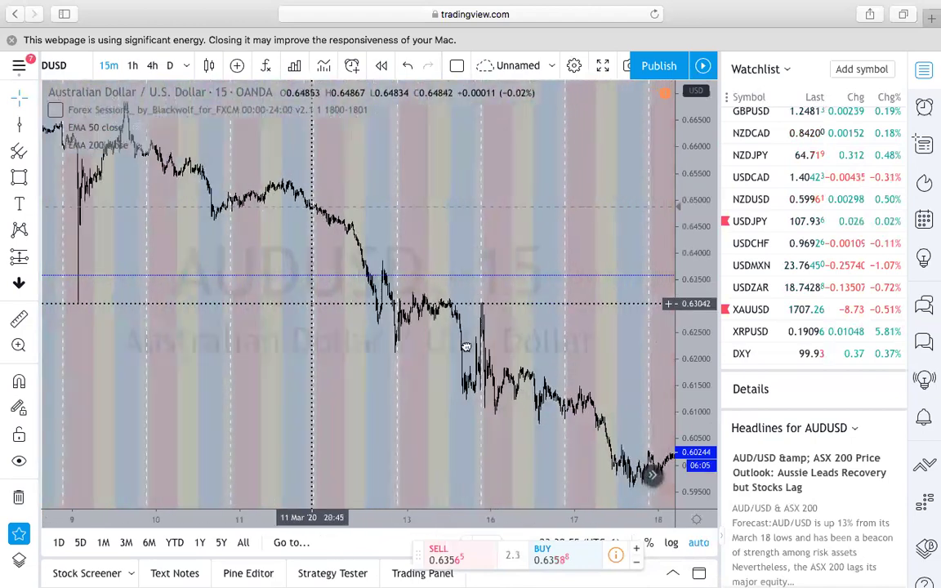
pyautogui.hscroll(-10, 490, 350)
pyautogui.scroll(-3, 427, 327)
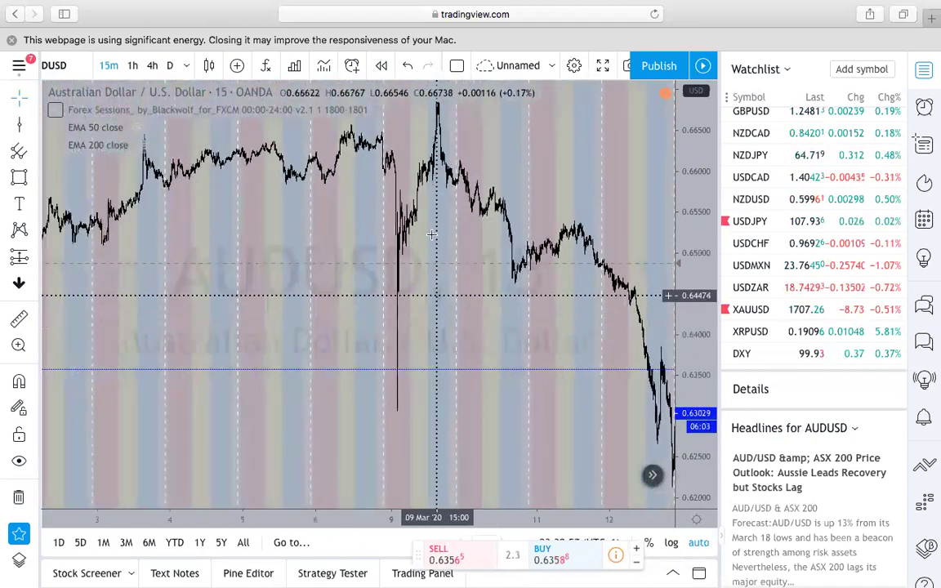
# Place a vertical line on the AUDUSD 15-minute chart at 11 Mar '20 08:00.
pyautogui.scroll(6, 463, 245)
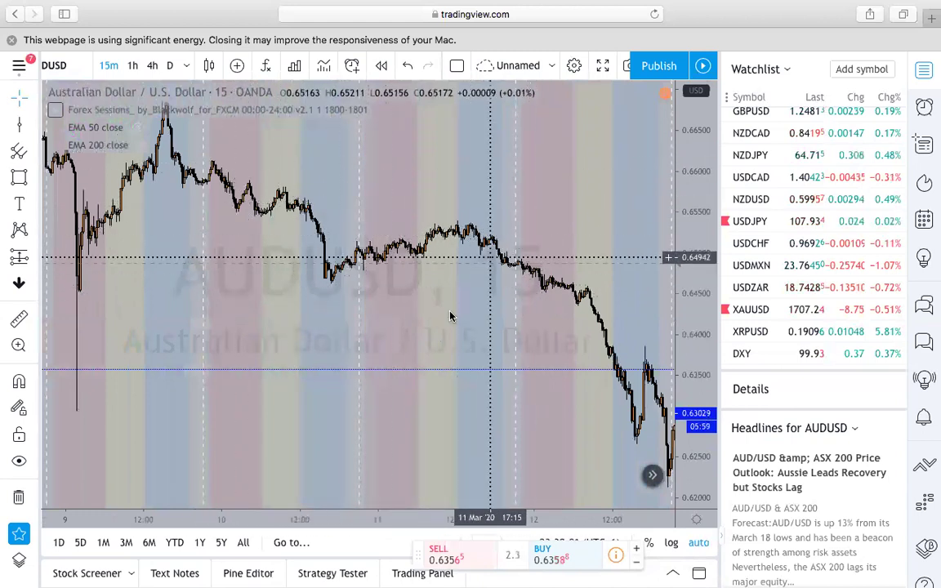
pyautogui.scroll(-2, 449, 316)
pyautogui.moveTo(483, 325); pyautogui.dragTo(502, 316)
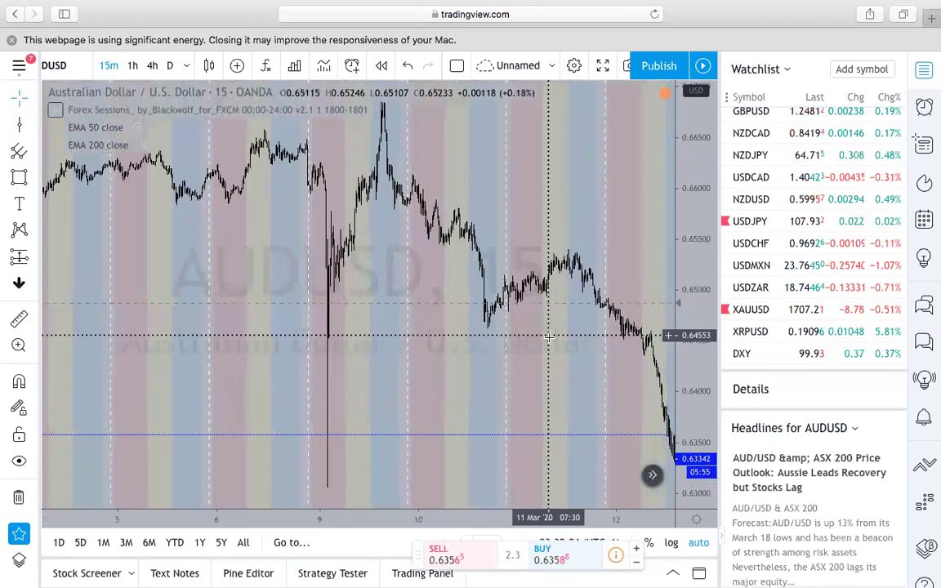
pyautogui.scroll(2, 503, 327)
pyautogui.moveTo(482, 335); pyautogui.dragTo(542, 301)
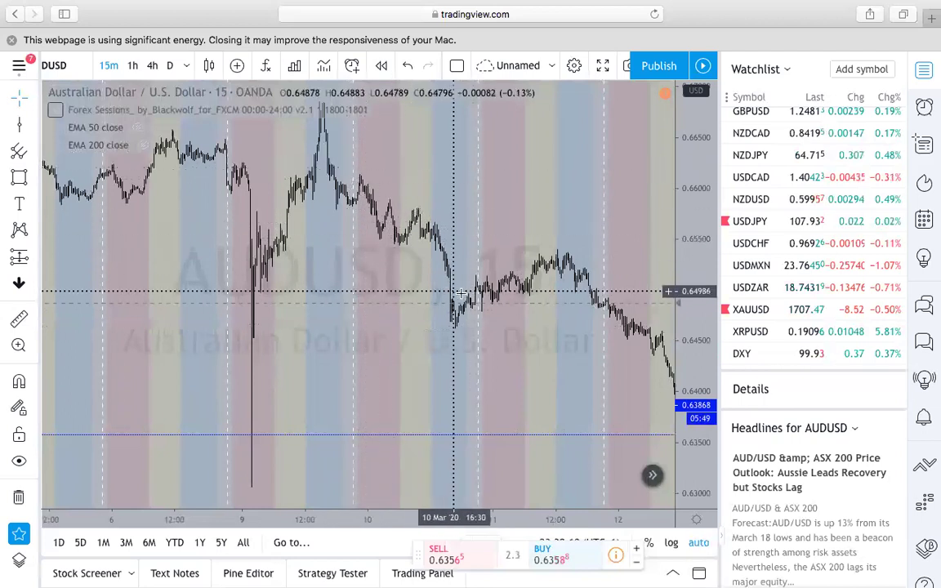
pyautogui.scroll(5, 470, 304)
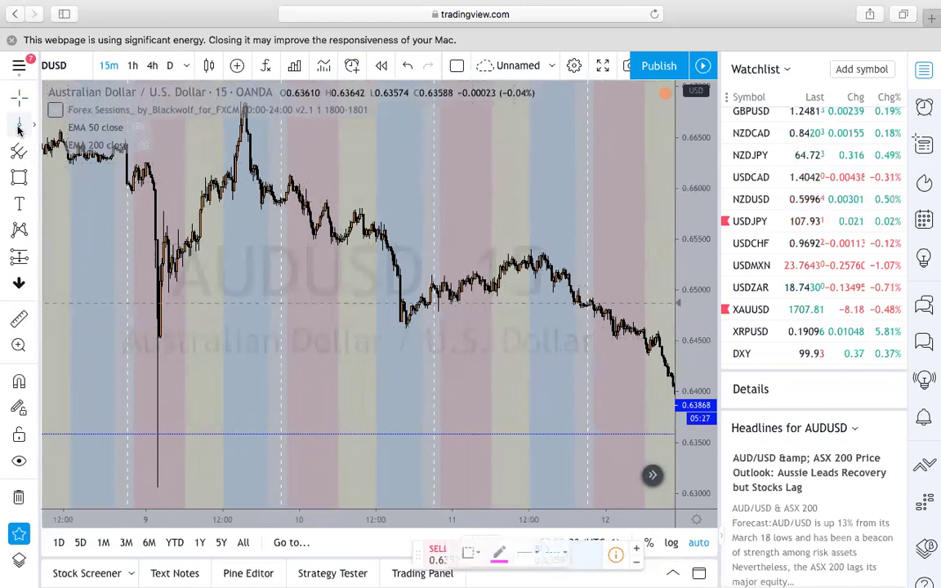
pyautogui.click(504, 291)
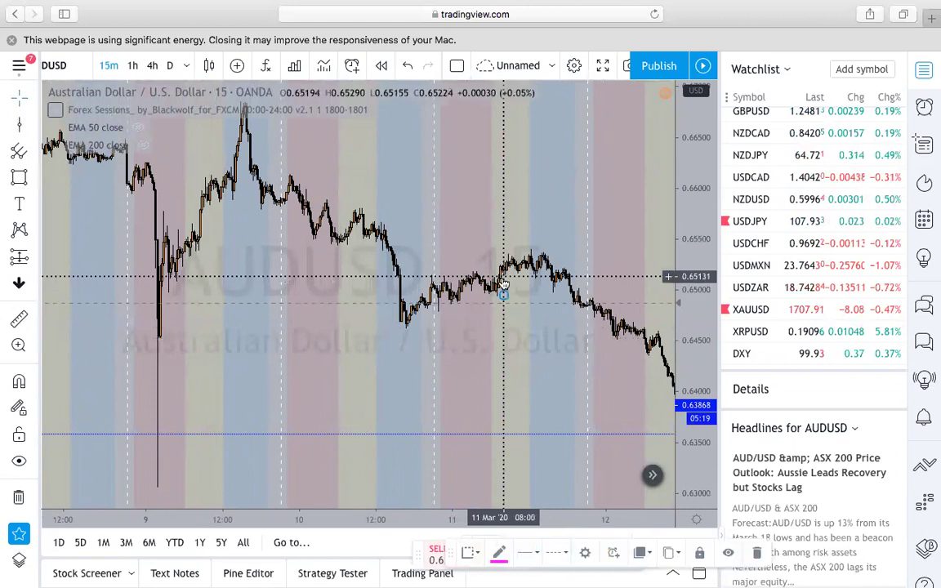
pyautogui.click(339, 305)
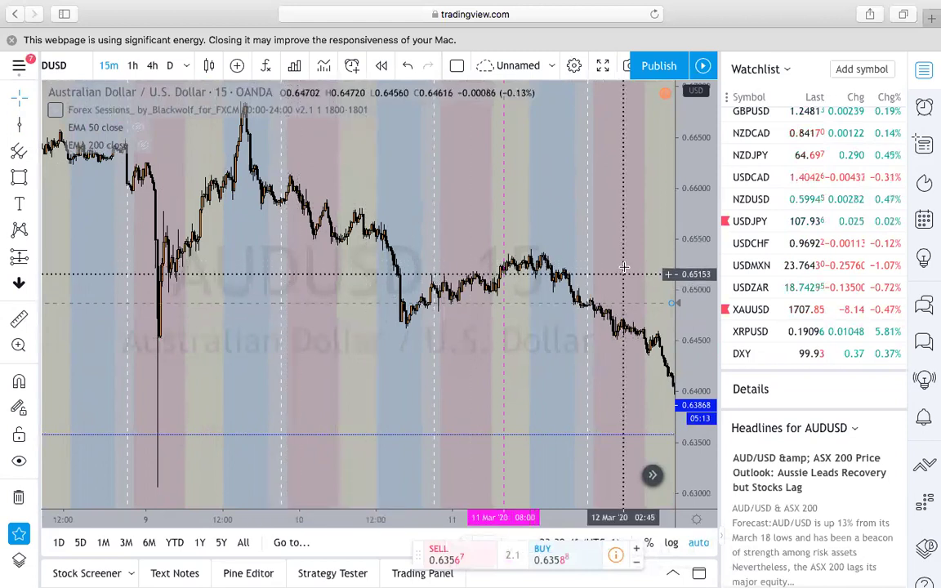
# Examine the AUDUSD price action and session bands around the vertical line on 11 March.
pyautogui.scroll(-2, 553, 267)
pyautogui.moveTo(609, 238); pyautogui.dragTo(594, 233)
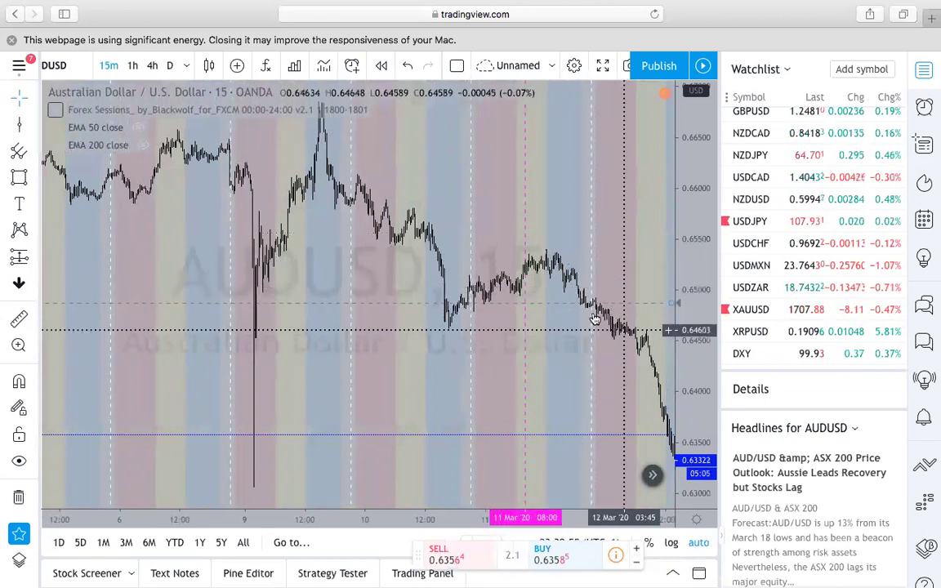
pyautogui.hscroll(-3, 563, 320)
pyautogui.hscroll(5, 501, 306)
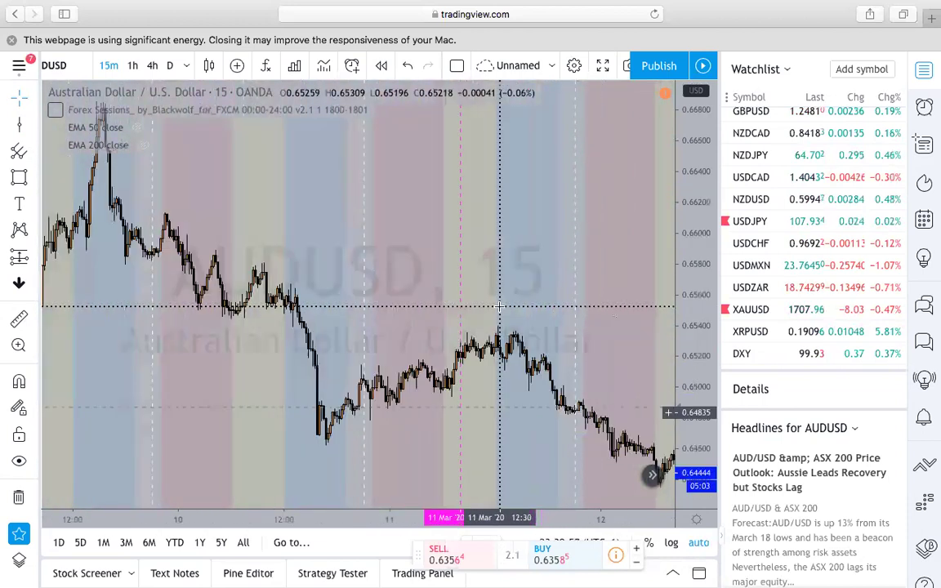
pyautogui.hscroll(3, 508, 267)
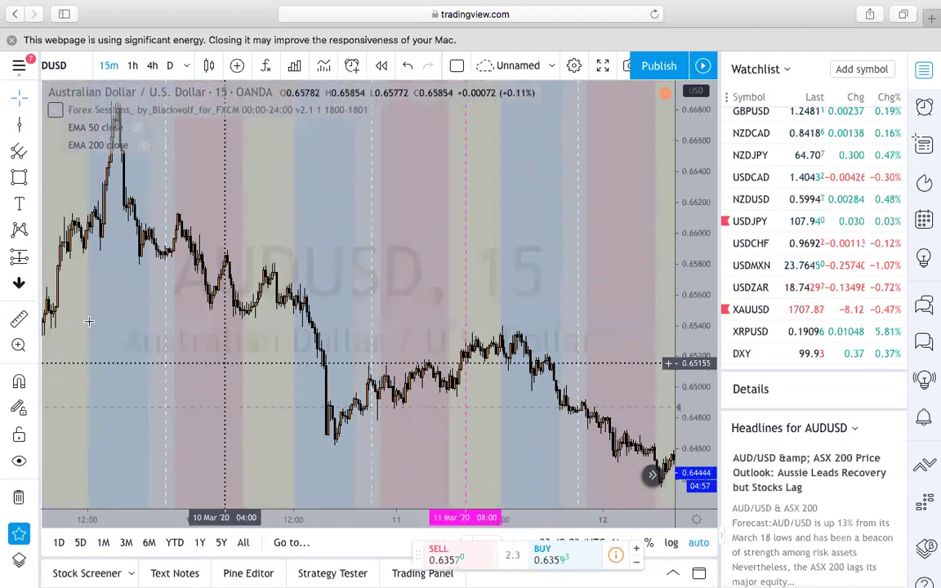
# Draw two freehand brush lines marking the Asian session's high at about 0.6516 and its low on the chart for 11 March.
pyautogui.click(34, 180)
pyautogui.click(70, 179)
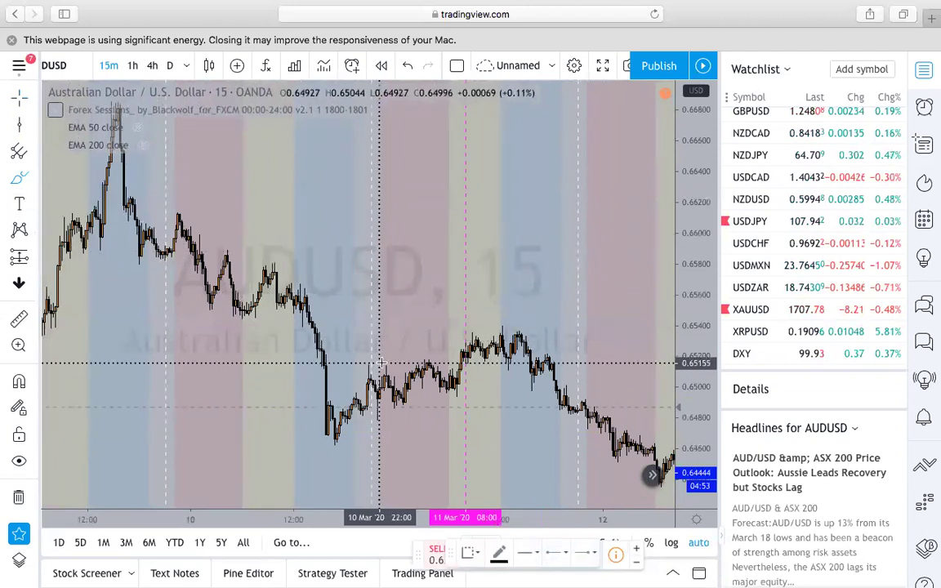
pyautogui.moveTo(382, 363); pyautogui.dragTo(407, 361)
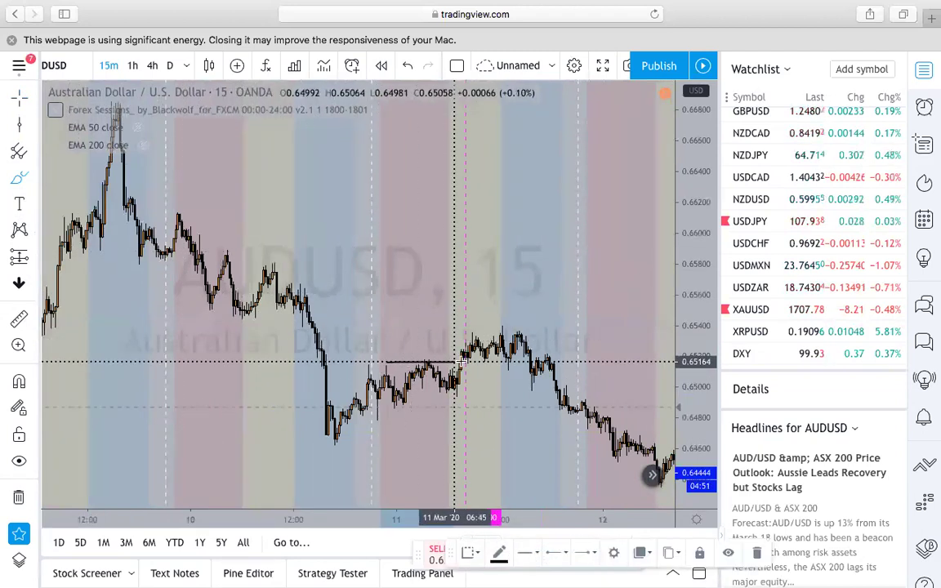
pyautogui.moveTo(498, 365); pyautogui.dragTo(507, 367)
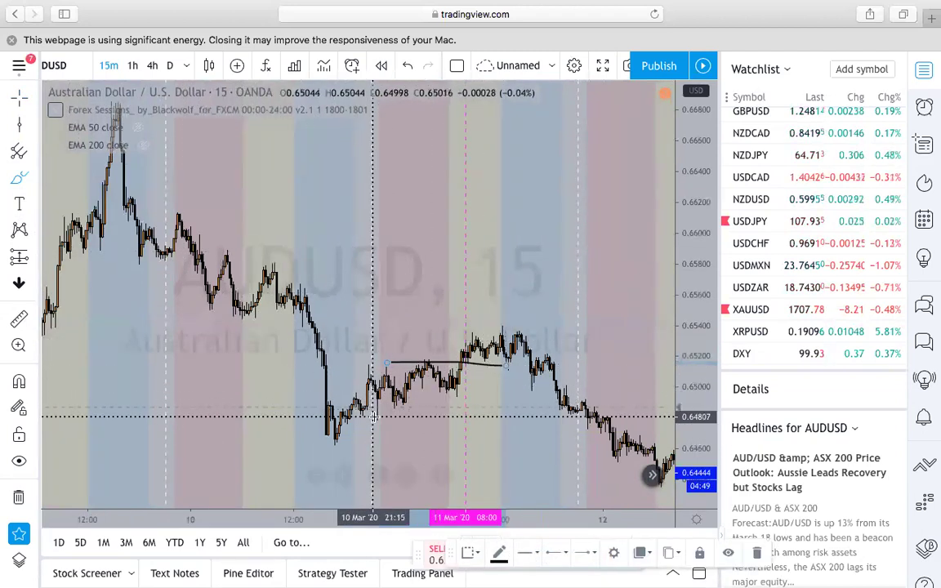
pyautogui.moveTo(375, 409); pyautogui.dragTo(427, 411)
pyautogui.moveTo(490, 408); pyautogui.dragTo(488, 408)
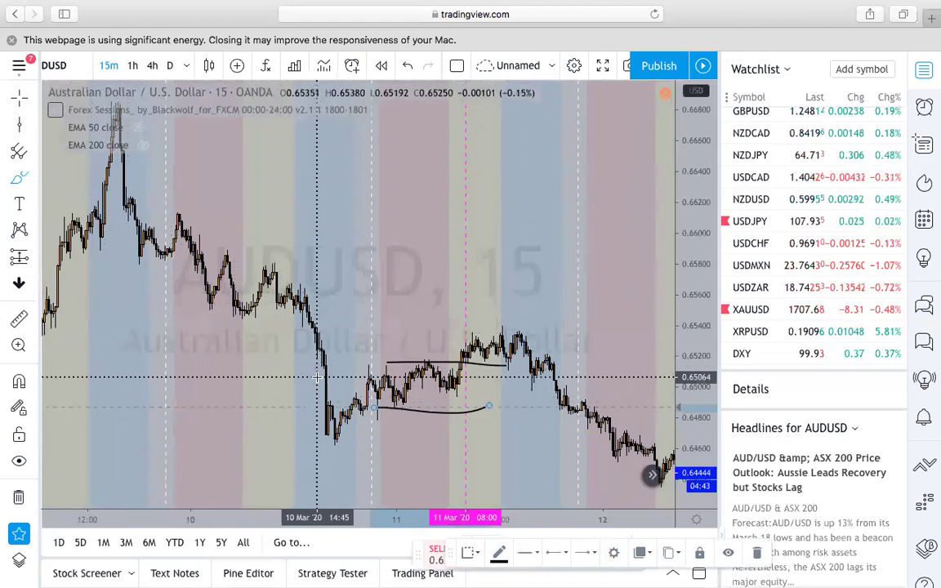
# Examine the AUDUSD price action around the brush-marked Asian range on 10 and 11 March.
pyautogui.scroll(-4, 318, 377)
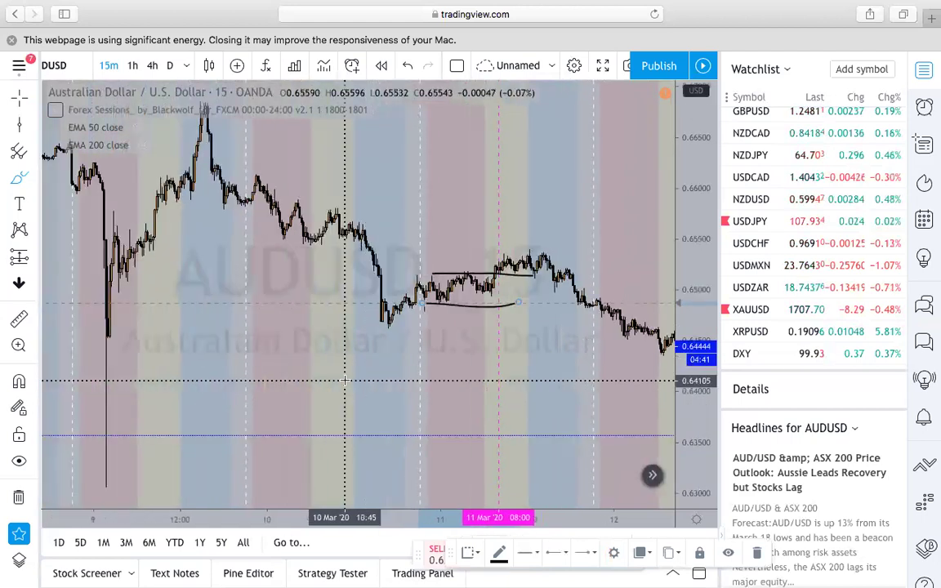
pyautogui.scroll(3, 345, 380)
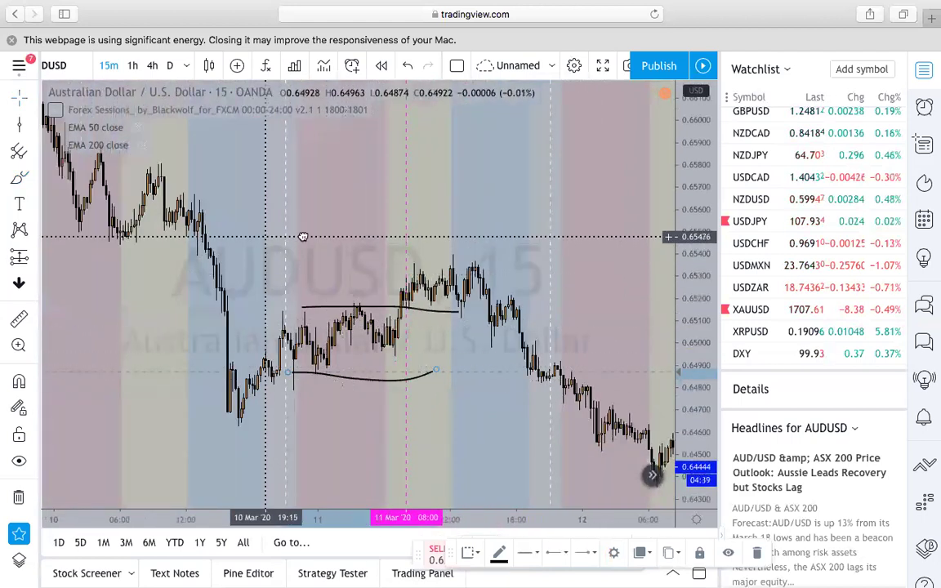
pyautogui.moveTo(303, 237); pyautogui.dragTo(374, 235)
pyautogui.scroll(3, 349, 249)
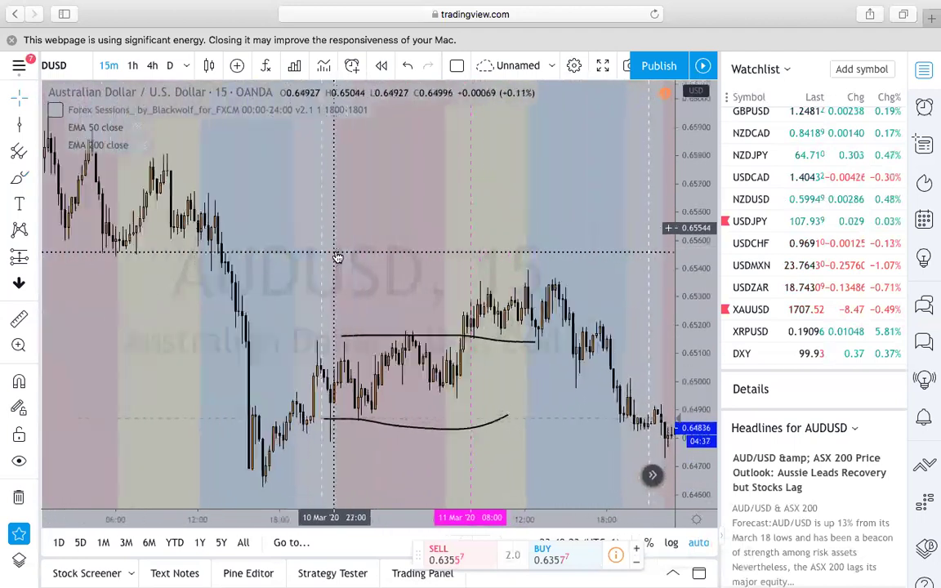
pyautogui.scroll(1, 337, 256)
pyautogui.scroll(-5, 337, 254)
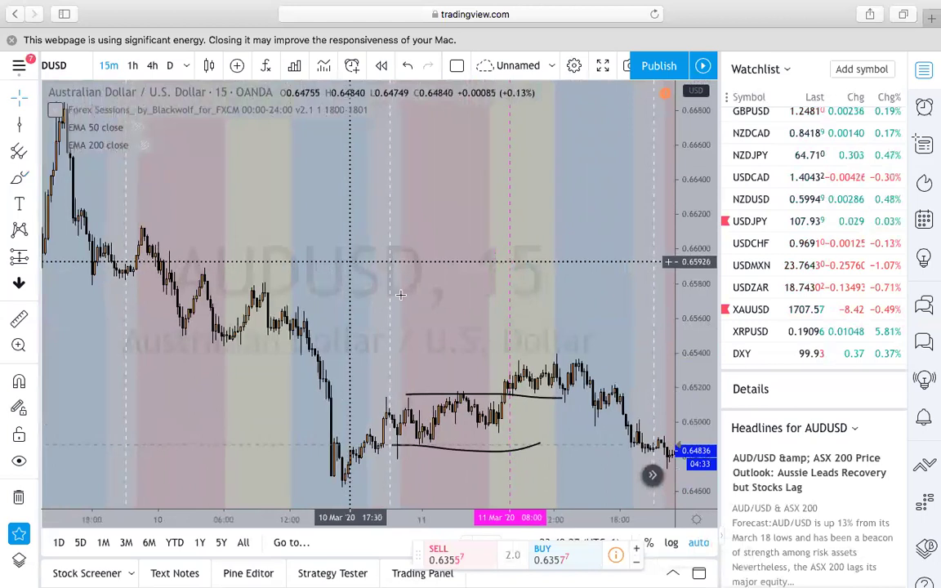
pyautogui.moveTo(483, 330)
pyautogui.mouseDown()
pyautogui.moveTo(452, 321)
pyautogui.moveTo(447, 372)
pyautogui.mouseUp()
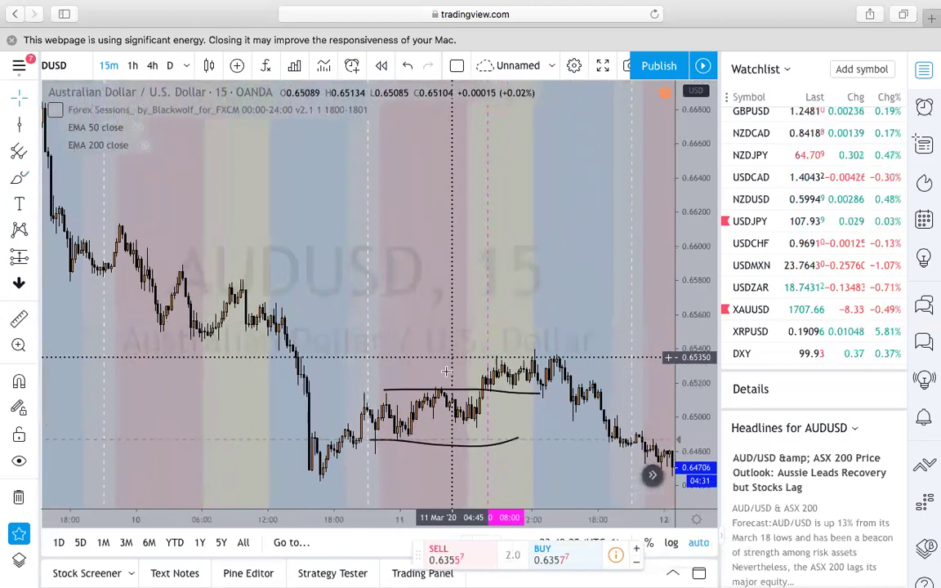
# Nudge the upper brush line so it sits along the Asian session high.
pyautogui.click(446, 390)
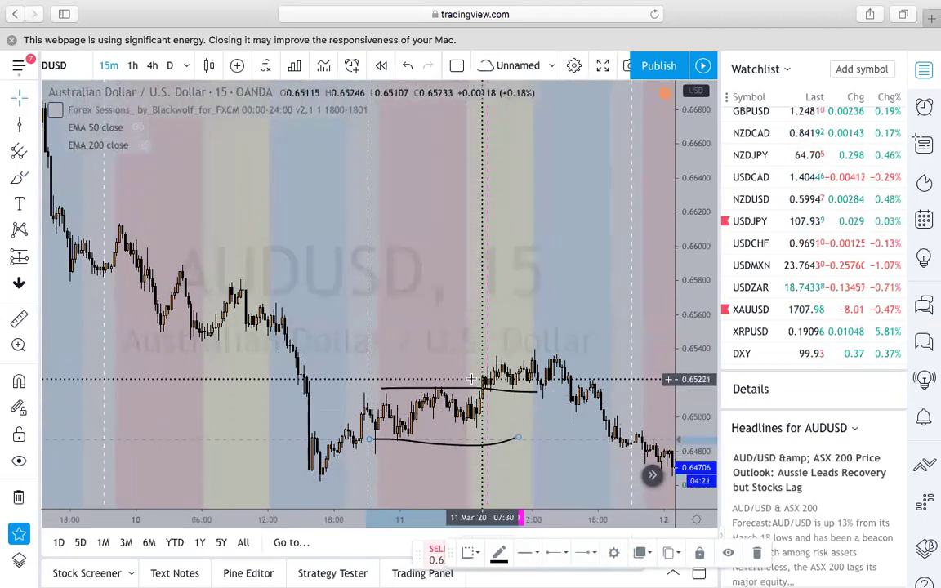
pyautogui.scroll(-3, 462, 388)
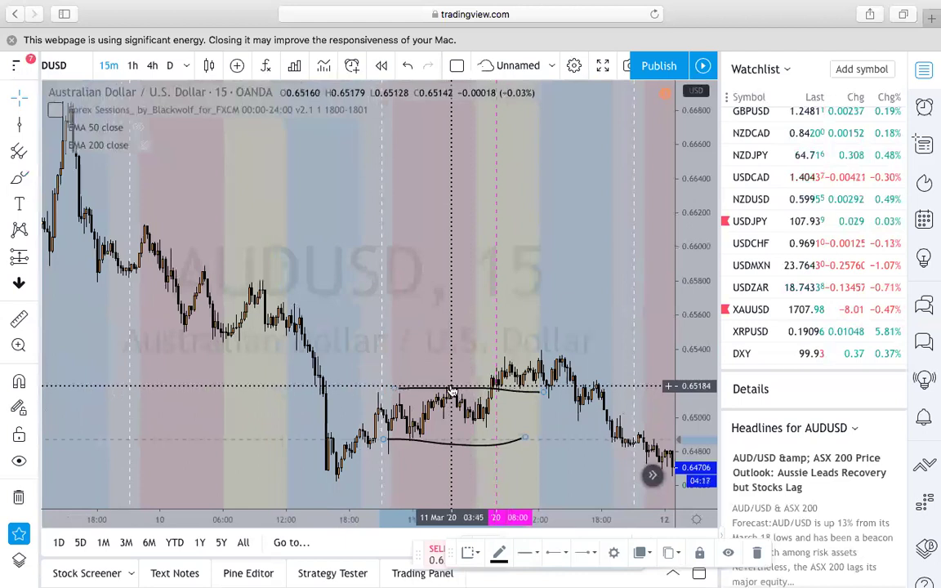
pyautogui.moveTo(433, 387)
pyautogui.mouseDown()
pyautogui.moveTo(421, 384)
pyautogui.moveTo(437, 377)
pyautogui.mouseUp()
pyautogui.scroll(-1, 442, 376)
pyautogui.scroll(-3, 442, 375)
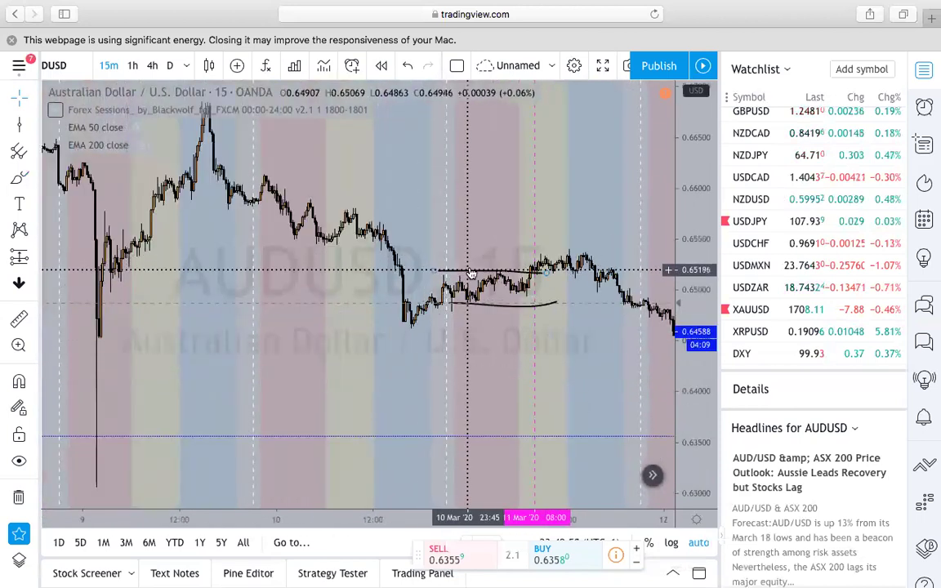
pyautogui.click(470, 267)
pyautogui.moveTo(471, 267); pyautogui.dragTo(470, 273)
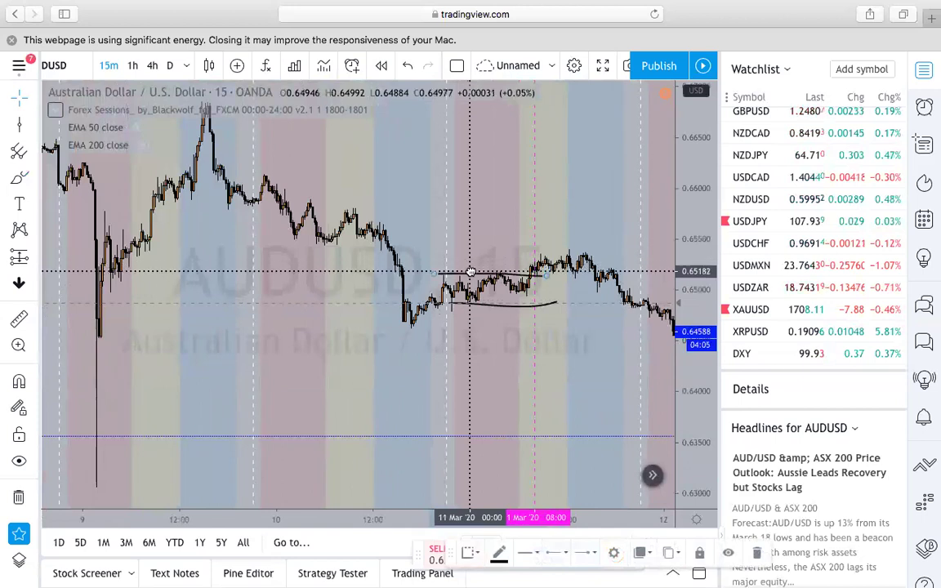
# Draw a thin rectangle zone at about 0.6542, spanning from 9 Mar '20 00:00 to 11 Mar '20 19:45.
pyautogui.click(35, 179)
pyautogui.click(92, 207)
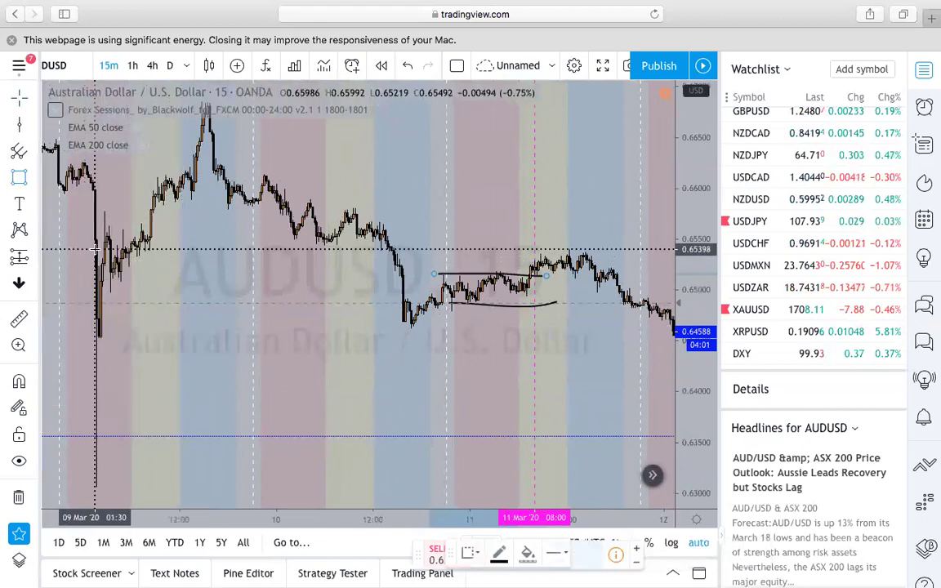
pyautogui.moveTo(84, 242); pyautogui.dragTo(631, 247)
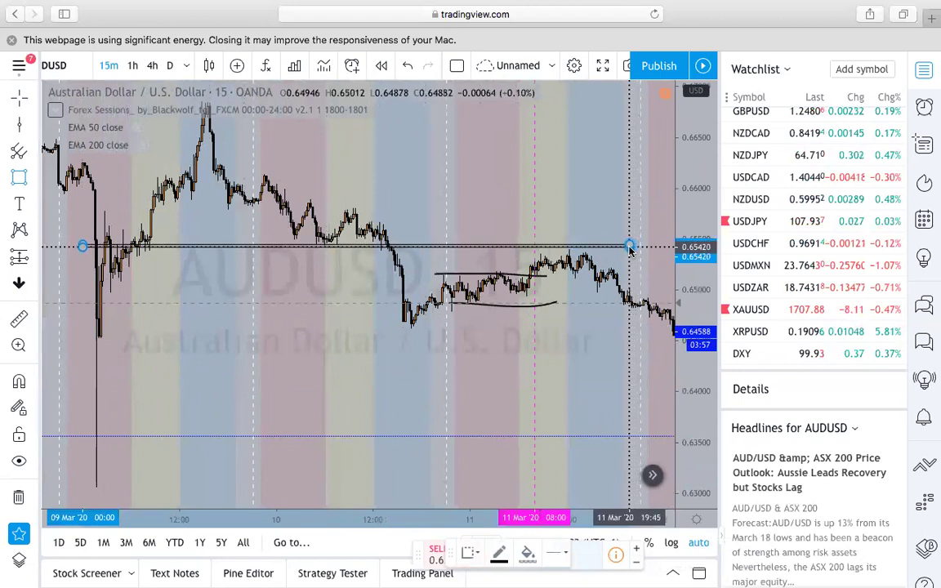
pyautogui.rightClick(495, 189)
pyautogui.click(461, 190)
# Examine how price between 9 and 11 March relates to the rectangle zone and the marked Asian range.
pyautogui.scroll(3, 331, 228)
pyautogui.scroll(-1, 335, 235)
pyautogui.scroll(-3, 335, 235)
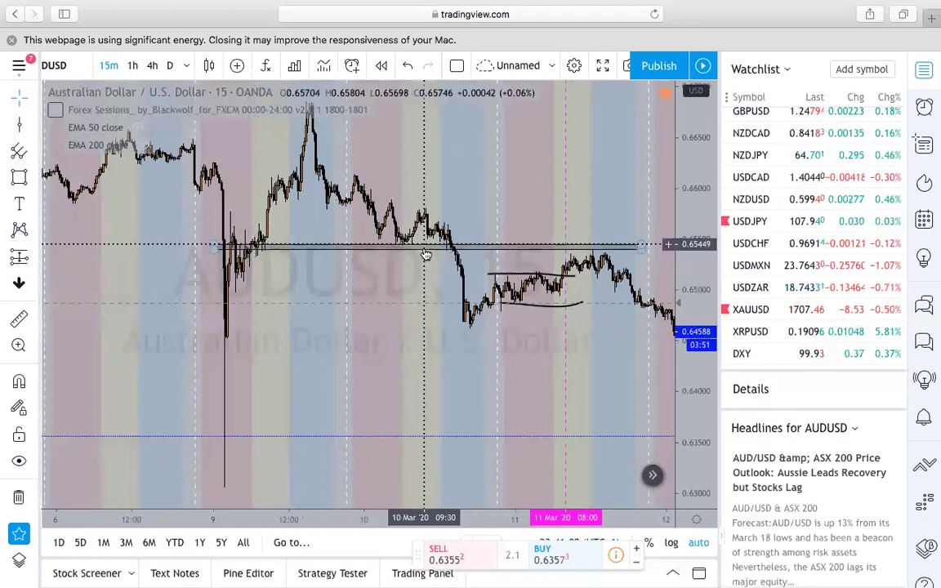
pyautogui.scroll(4, 409, 294)
pyautogui.scroll(1, 433, 335)
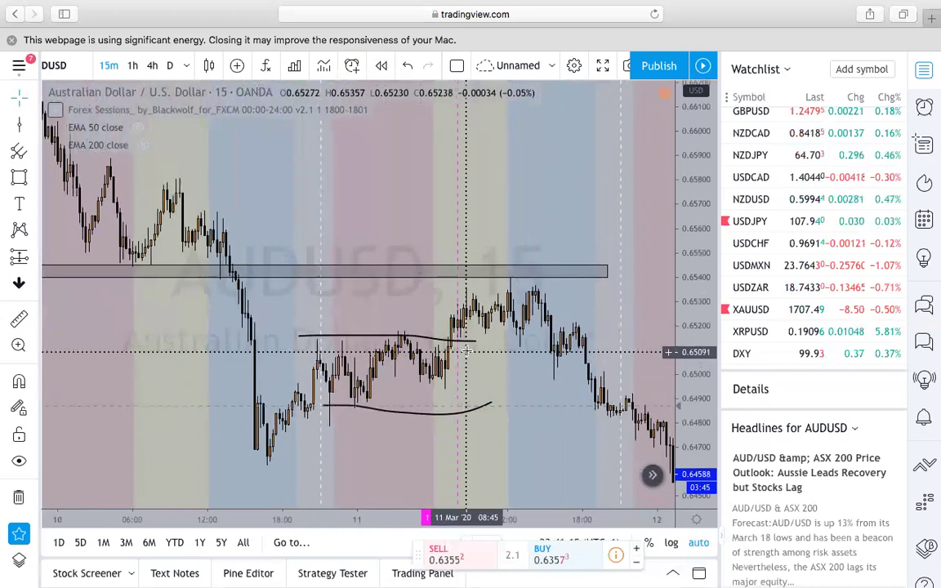
pyautogui.scroll(-1, 465, 357)
pyautogui.scroll(-1, 467, 347)
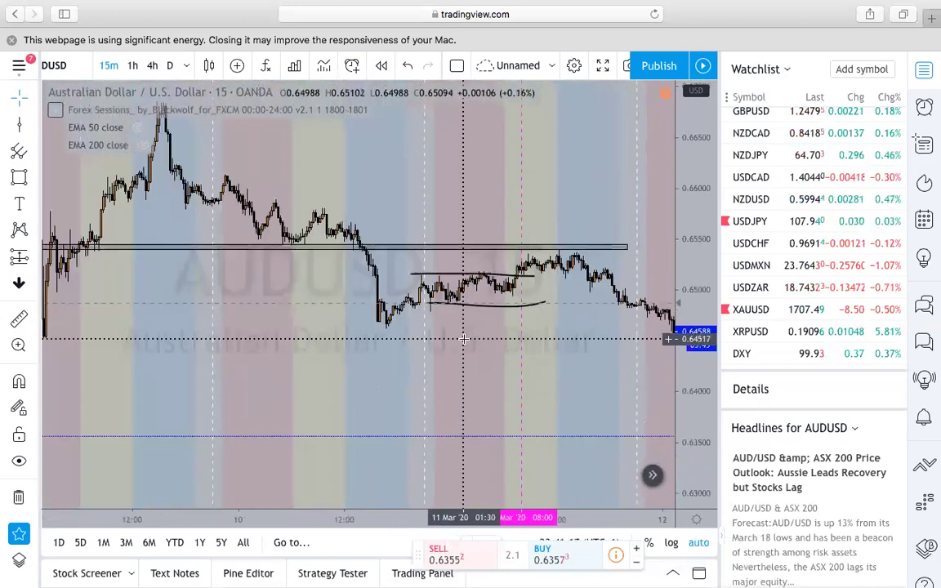
pyautogui.scroll(2, 448, 326)
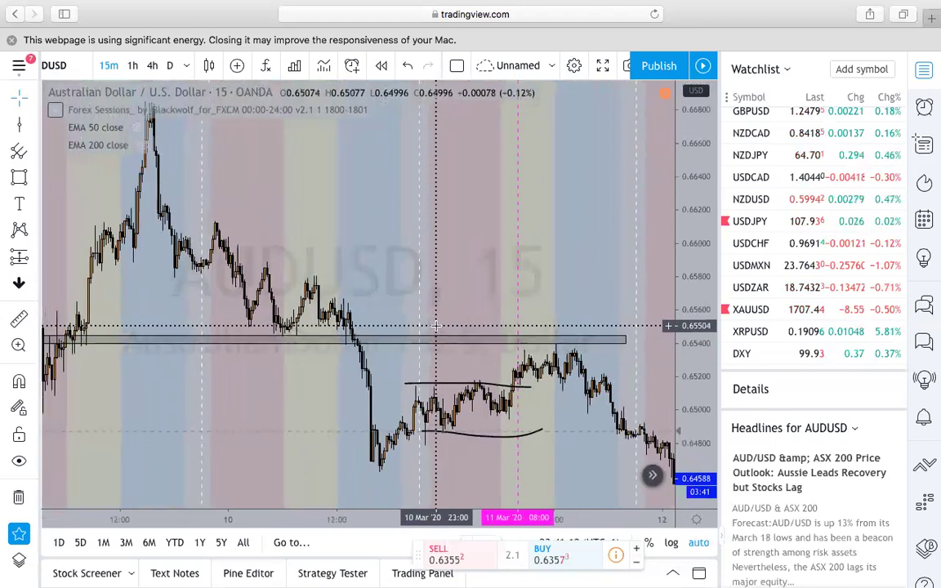
pyautogui.scroll(2, 437, 326)
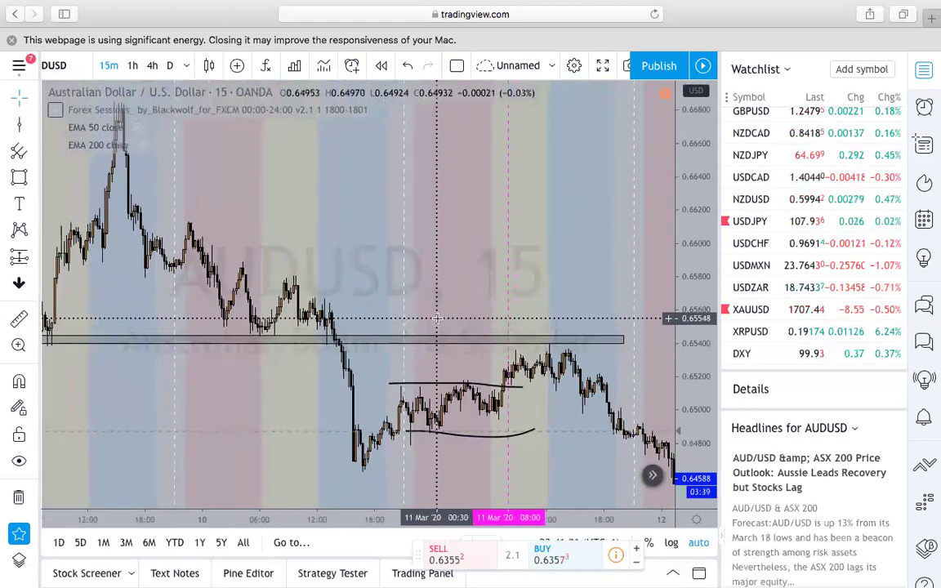
pyautogui.scroll(-1, 438, 318)
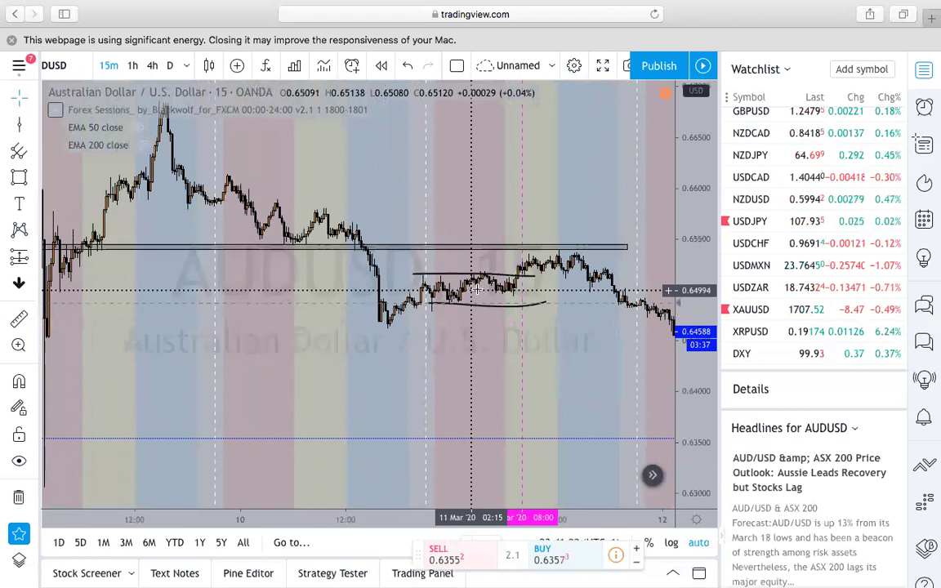
# Review the red London session checklist text over the February price action.
pyautogui.hscroll(-10, 448, 327)
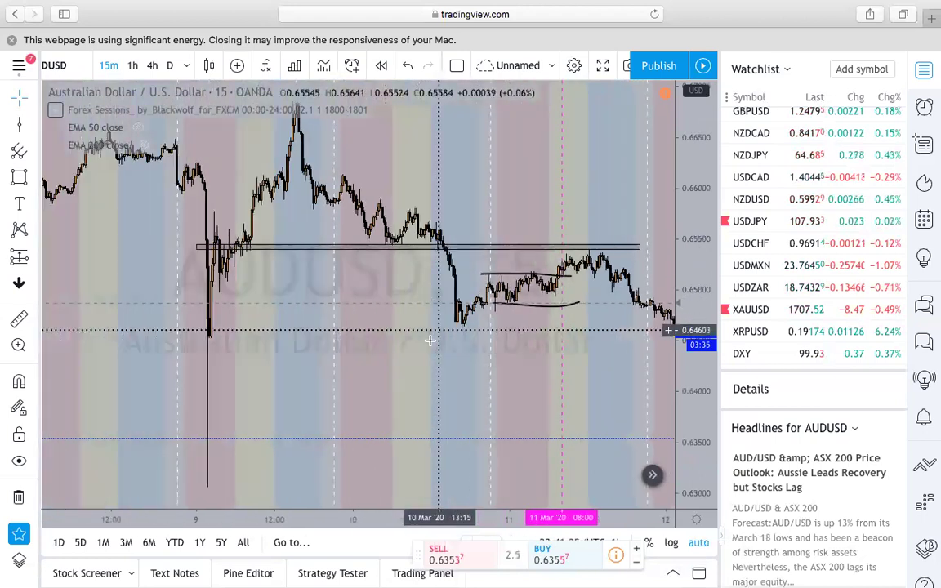
pyautogui.hscroll(-10, 427, 337)
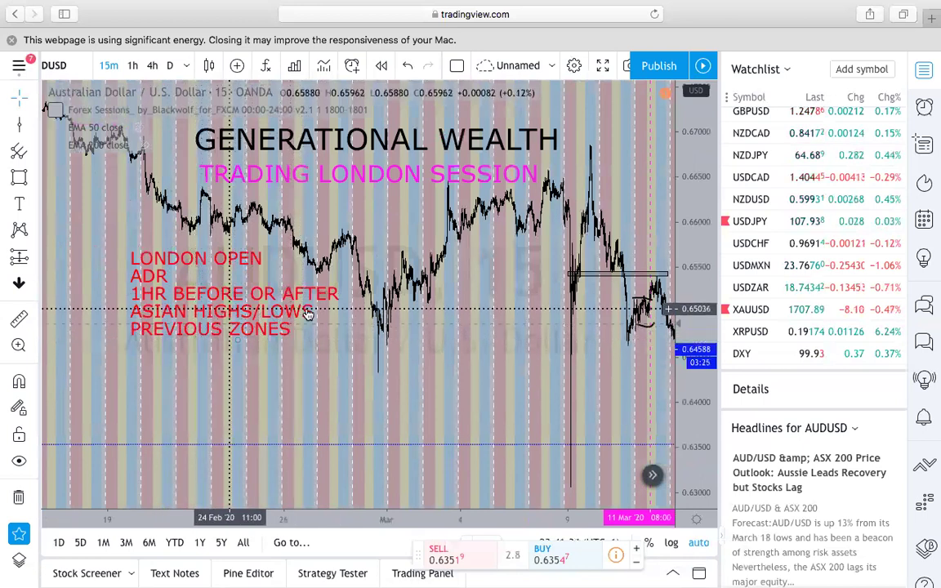
pyautogui.moveTo(453, 349); pyautogui.dragTo(422, 354)
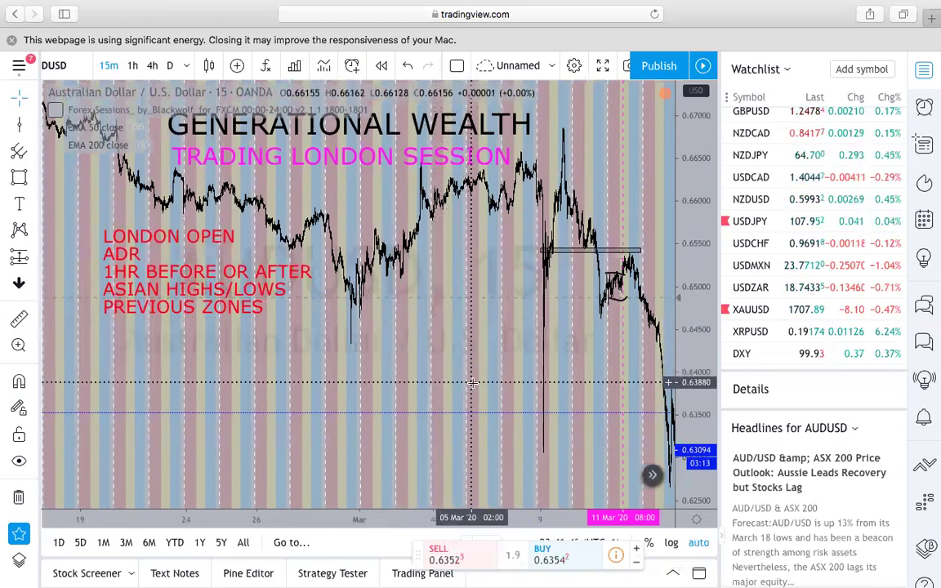
# Follow the AUDUSD price action from the 11 March setup forward to about 23 March.
pyautogui.moveTo(488, 352); pyautogui.dragTo(380, 360)
pyautogui.scroll(1, 486, 365)
pyautogui.hscroll(3, 486, 365)
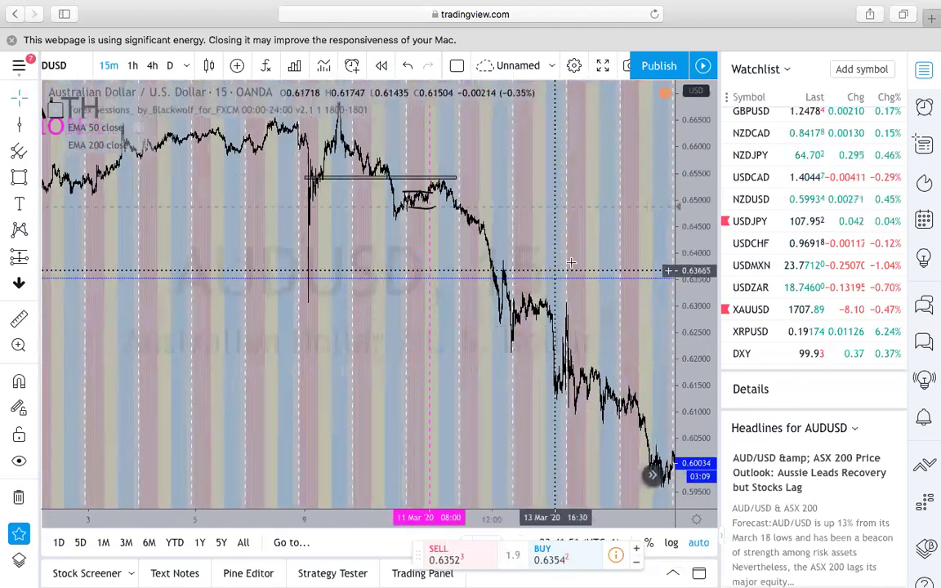
pyautogui.hscroll(4, 536, 265)
pyautogui.hscroll(3, 463, 272)
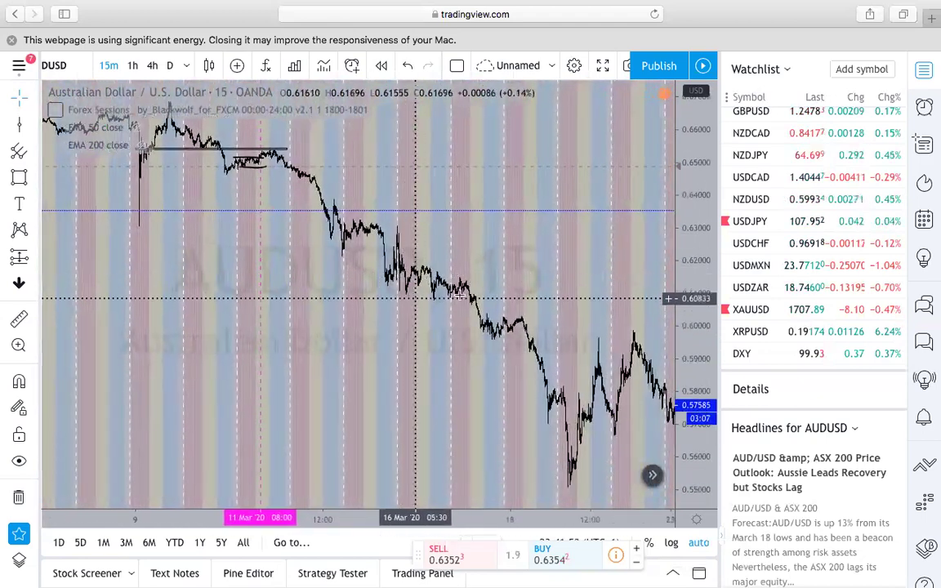
pyautogui.hscroll(2, 496, 263)
pyautogui.hscroll(2, 495, 263)
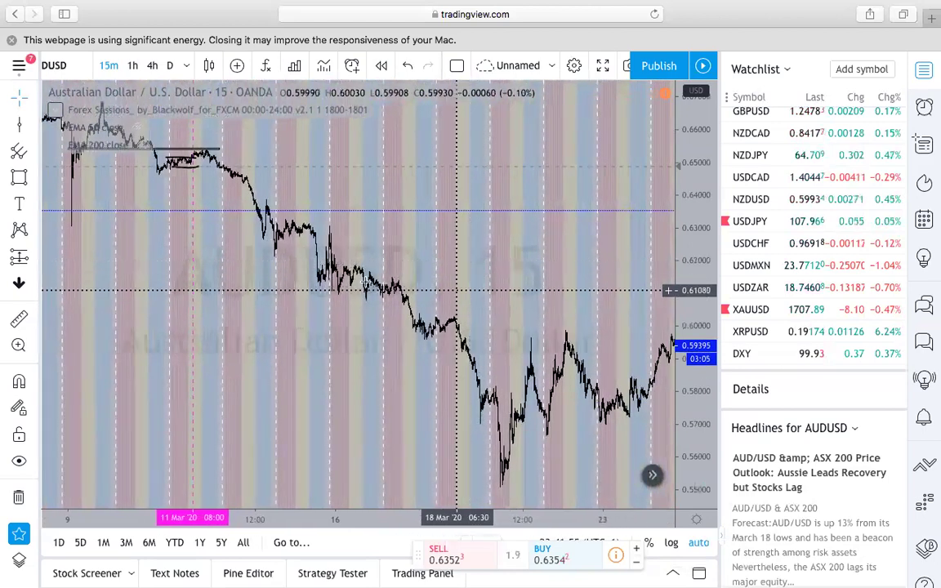
# Return to the 11 March setup and study the price action against the Asian range lines, the rectangle zone and the vertical line.
pyautogui.hscroll(-5, 626, 349)
pyautogui.hscroll(-8, 626, 349)
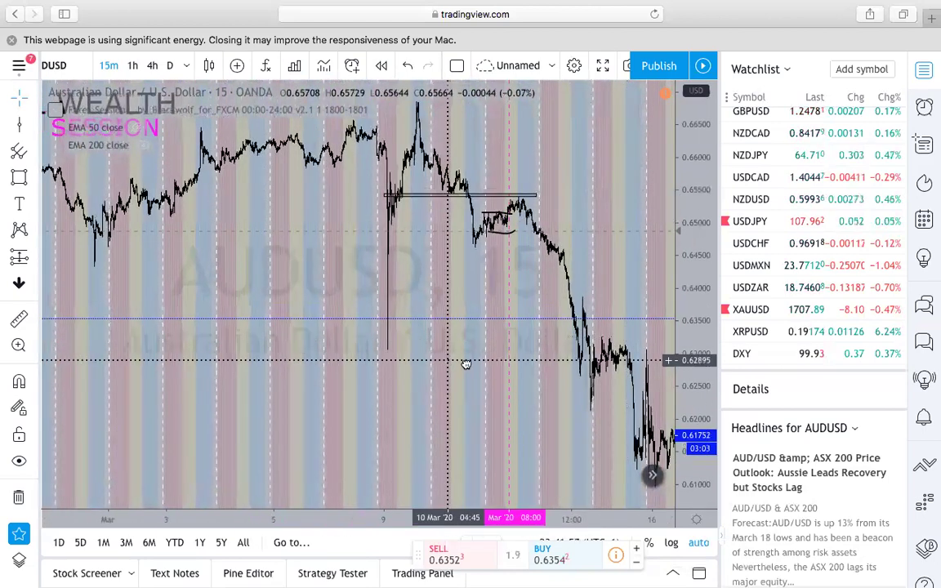
pyautogui.hscroll(5, 543, 339)
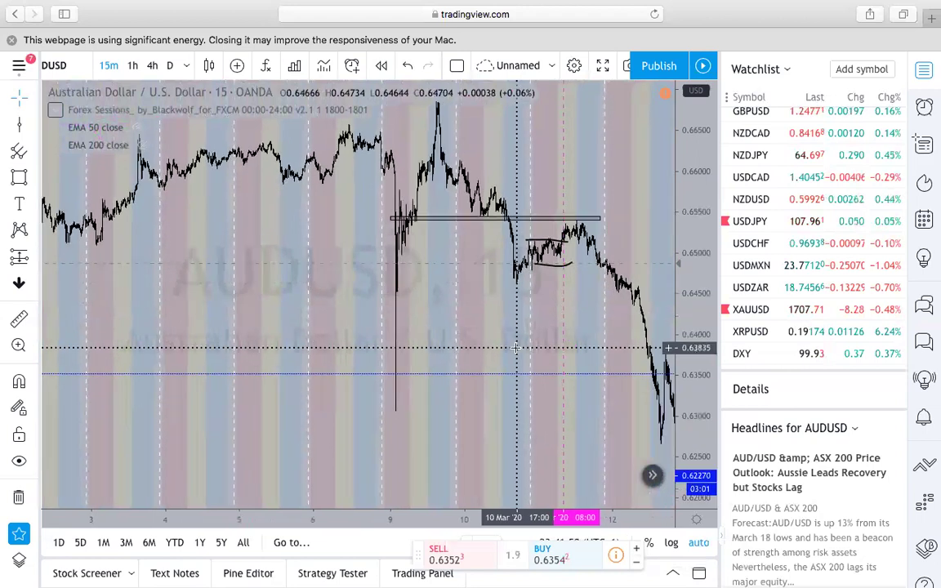
pyautogui.hscroll(-2, 542, 351)
pyautogui.hscroll(8, 542, 353)
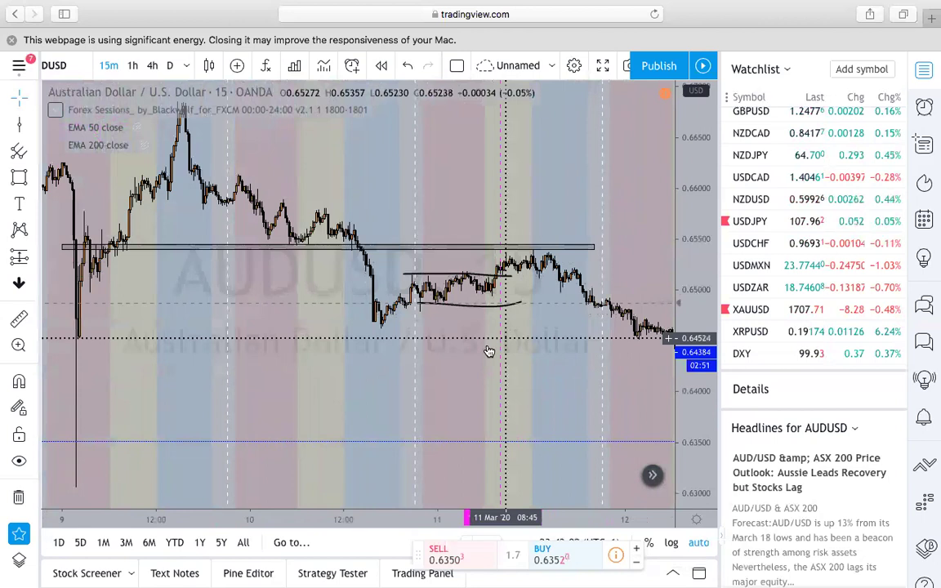
pyautogui.scroll(5, 488, 351)
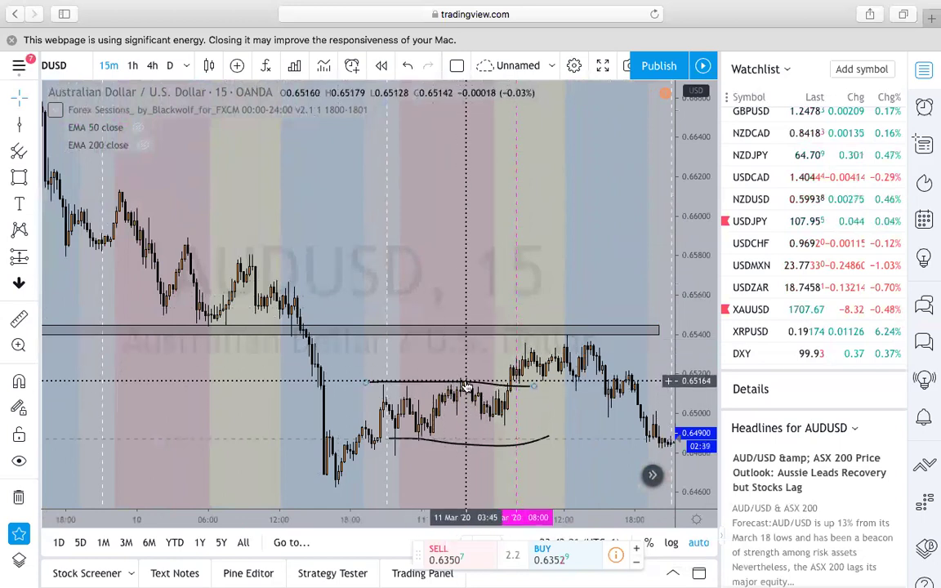
pyautogui.scroll(-3, 557, 346)
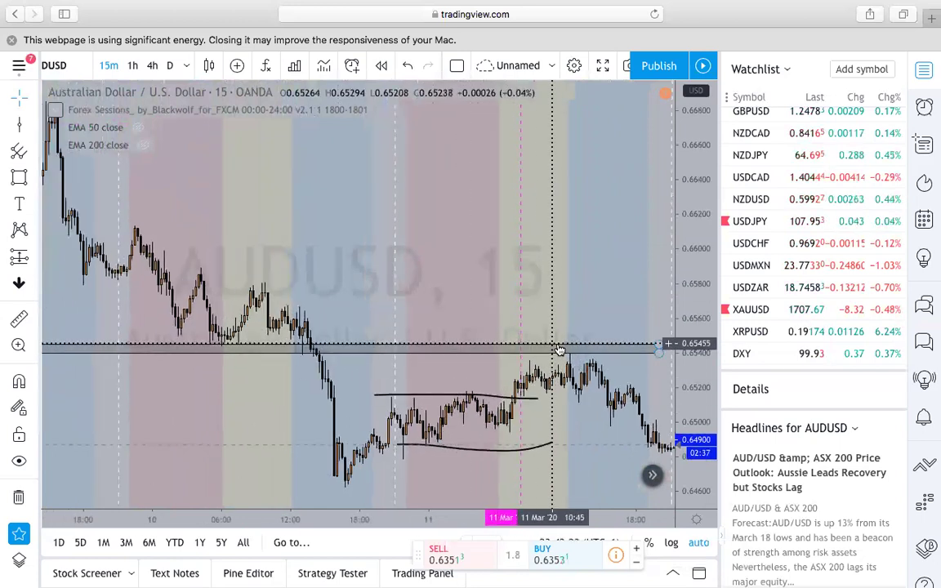
pyautogui.moveTo(603, 291); pyautogui.dragTo(503, 370)
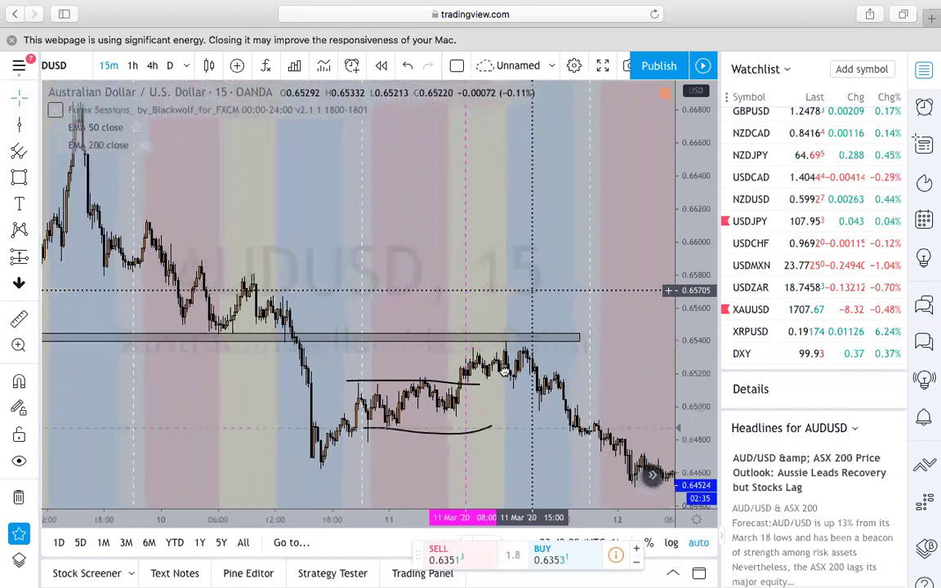
pyautogui.scroll(-3, 564, 311)
pyautogui.moveTo(571, 365); pyautogui.dragTo(561, 361)
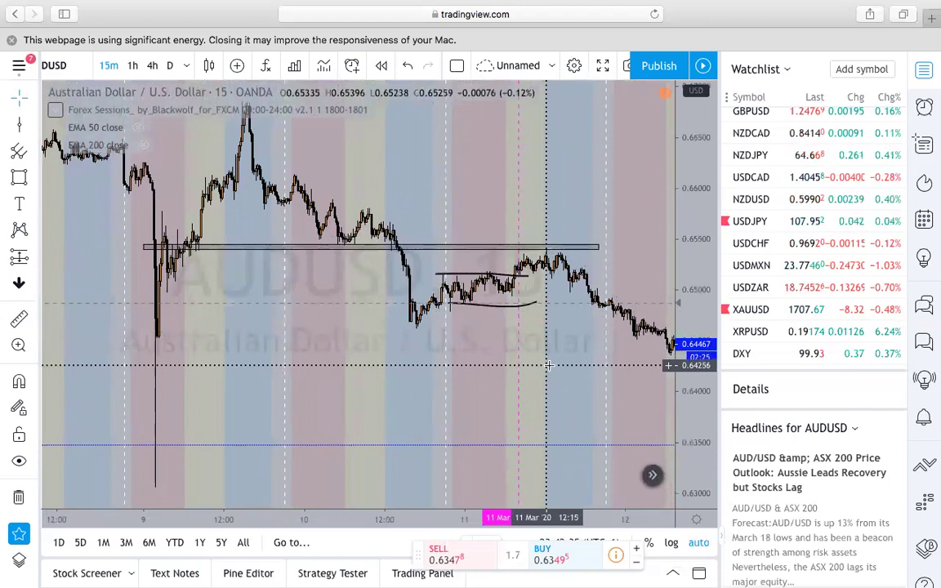
pyautogui.moveTo(561, 364); pyautogui.dragTo(553, 369)
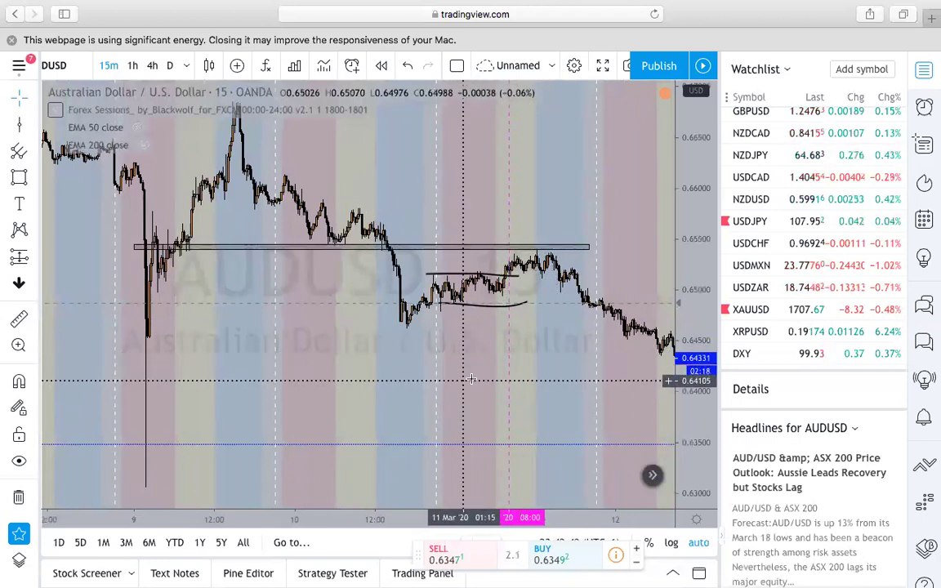
# Move the vertical London time line to 12 March 08:00.
pyautogui.moveTo(485, 378); pyautogui.dragTo(447, 379)
pyautogui.moveTo(506, 356); pyautogui.dragTo(576, 343)
pyautogui.scroll(2, 559, 364)
pyautogui.hscroll(3, 596, 329)
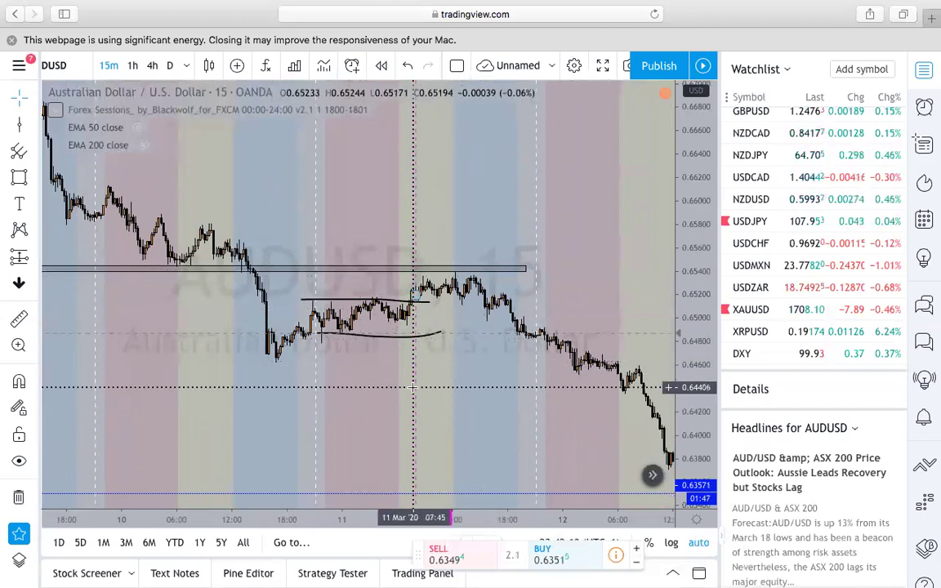
pyautogui.moveTo(417, 396); pyautogui.dragTo(633, 377)
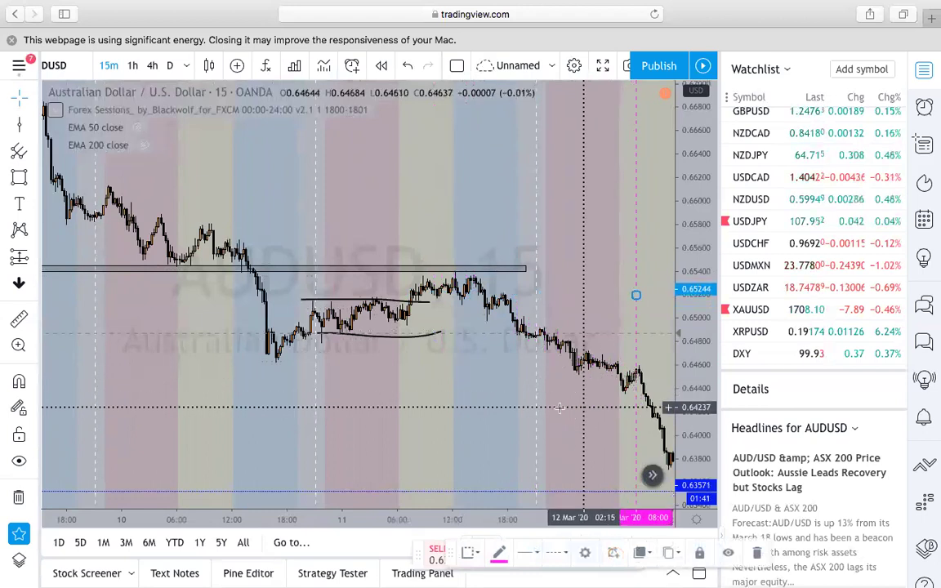
# Move the Asian low and Asian high lines onto the 12 March Asian session range.
pyautogui.moveTo(430, 345)
pyautogui.mouseDown()
pyautogui.moveTo(584, 349)
pyautogui.moveTo(586, 331)
pyautogui.moveTo(598, 396)
pyautogui.moveTo(593, 374)
pyautogui.mouseUp()
pyautogui.moveTo(387, 300); pyautogui.dragTo(601, 332)
pyautogui.scroll(5, 602, 332)
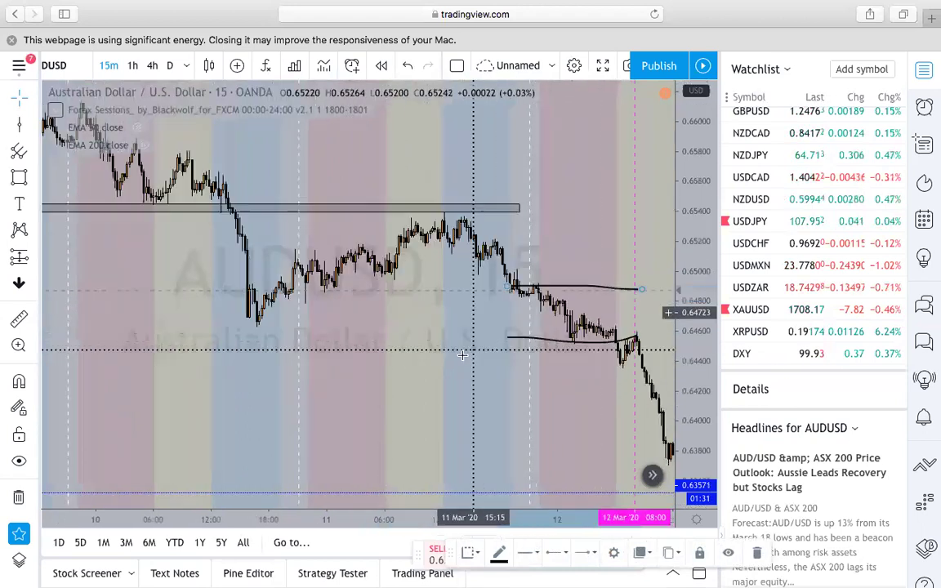
# Examine price around the 12 March Asian low and London line, and measure the drop that follows.
pyautogui.moveTo(463, 207); pyautogui.dragTo(484, 215)
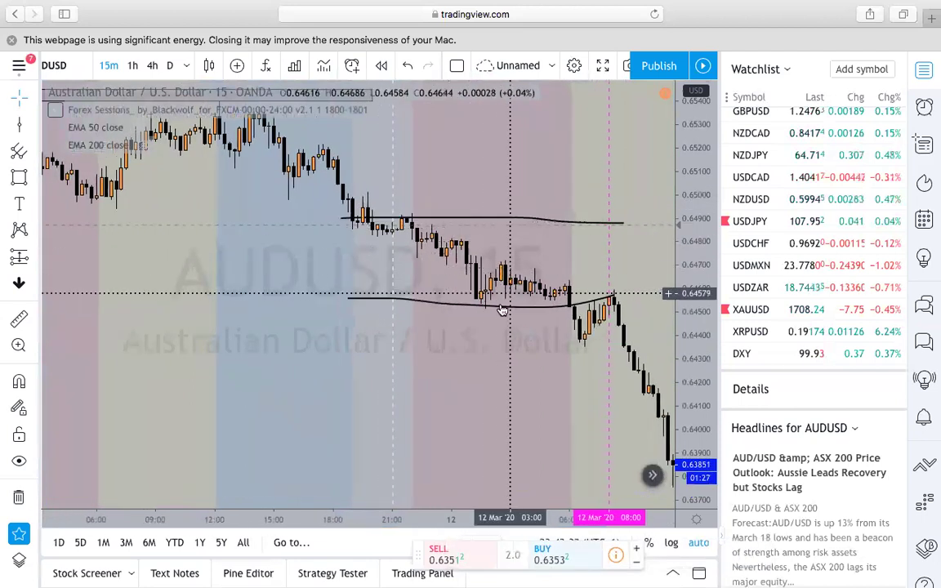
pyautogui.scroll(-2, 441, 337)
pyautogui.moveTo(441, 339); pyautogui.dragTo(404, 344)
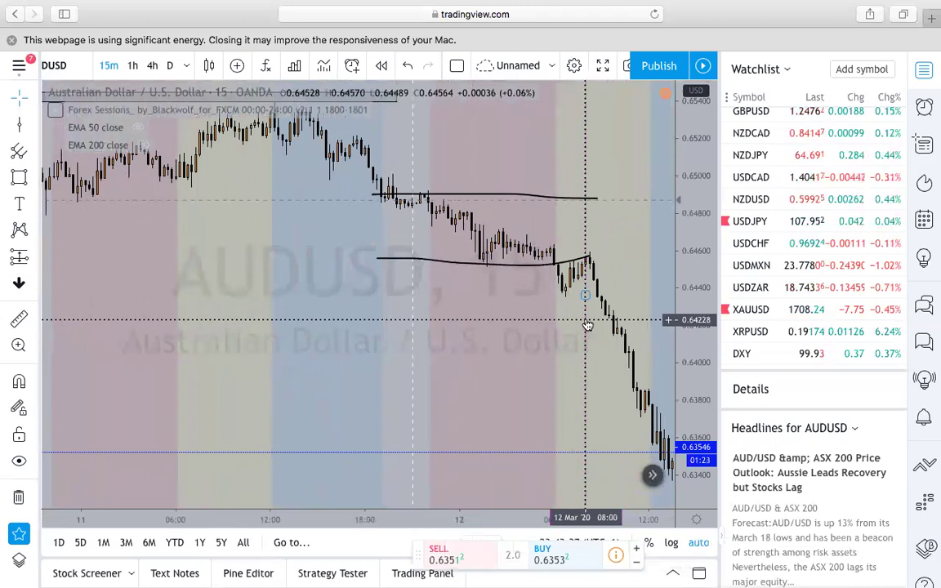
pyautogui.click(586, 325)
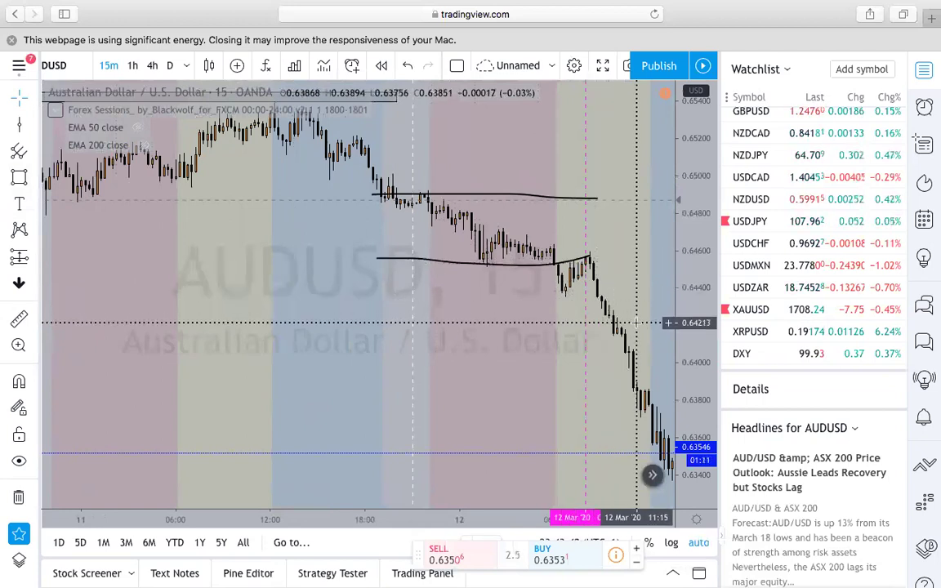
pyautogui.scroll(-2, 617, 303)
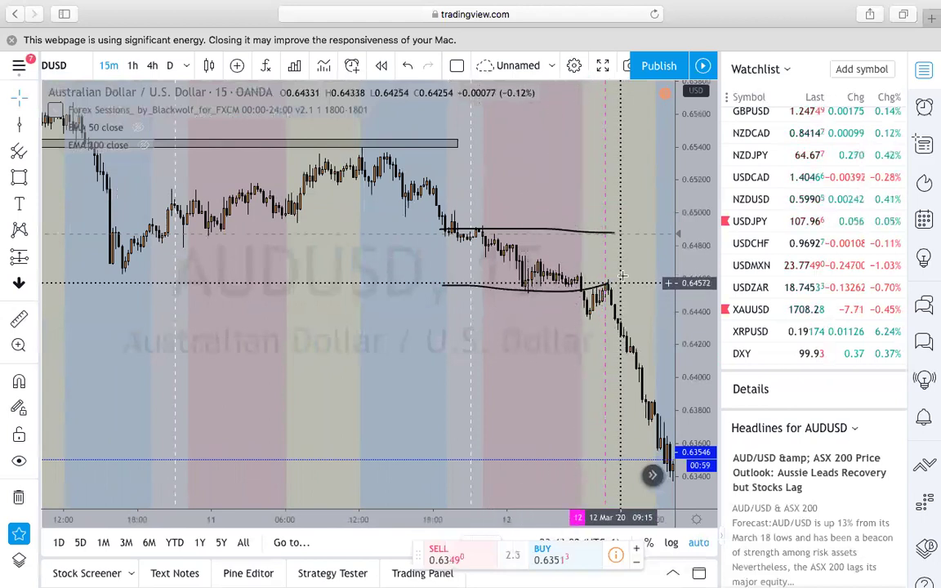
pyautogui.moveTo(627, 256); pyautogui.dragTo(492, 258)
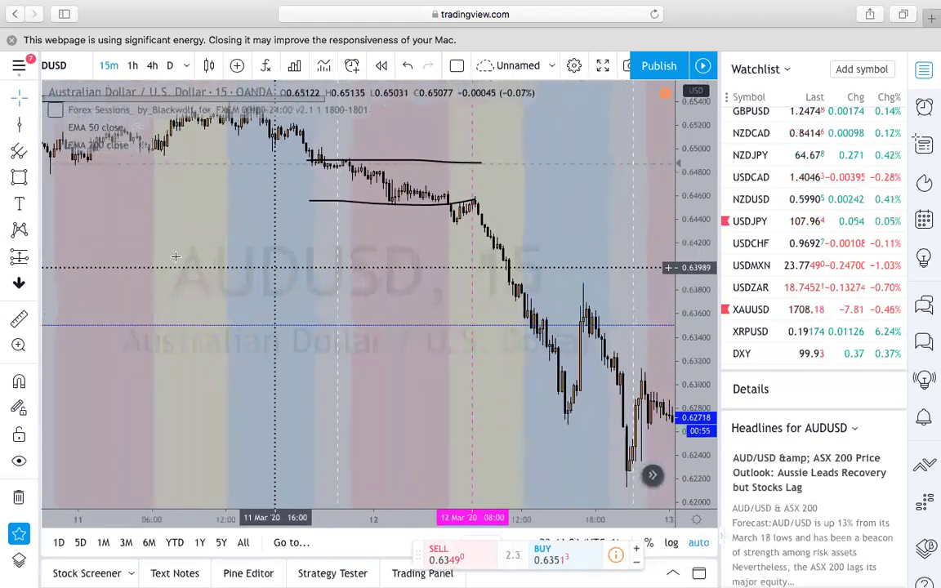
pyautogui.click(535, 199)
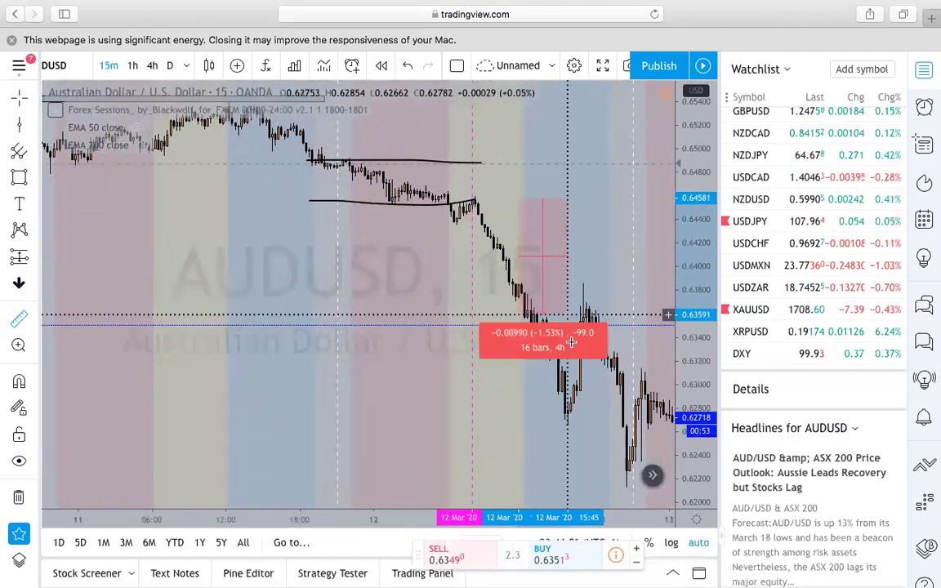
pyautogui.click(513, 420)
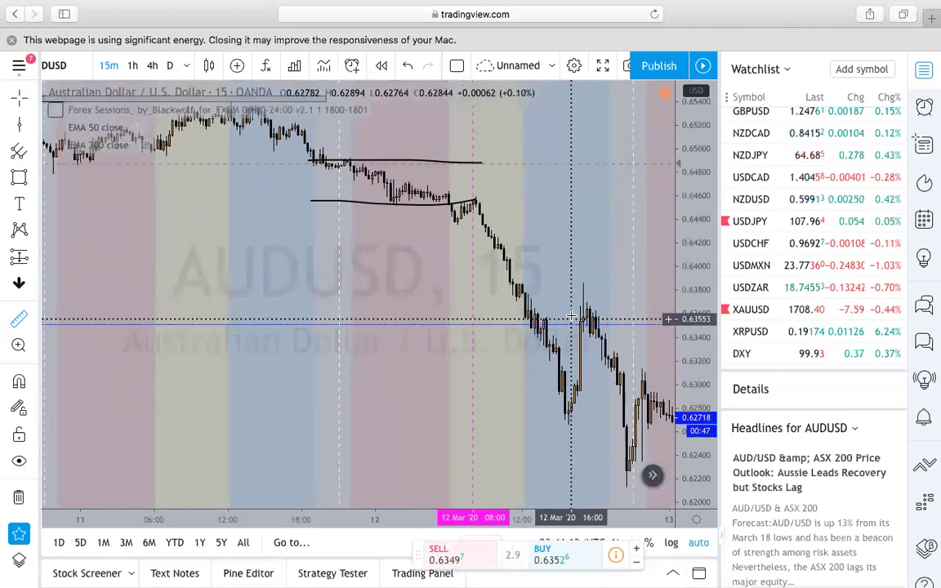
# Move the vertical London time line to 13 March 08:00.
pyautogui.scroll(-3, 563, 269)
pyautogui.moveTo(559, 261); pyautogui.dragTo(508, 265)
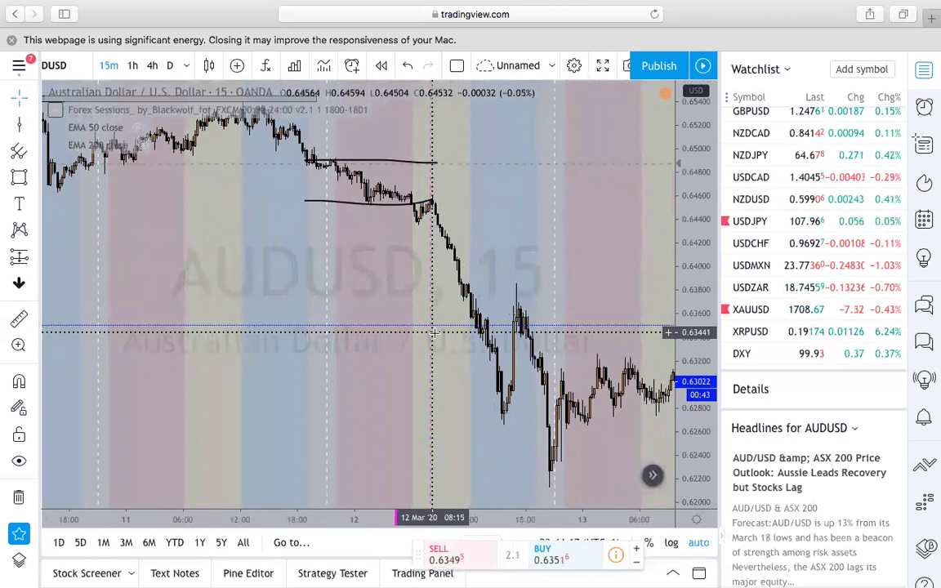
pyautogui.click(633, 295)
pyautogui.moveTo(633, 353); pyautogui.dragTo(662, 352)
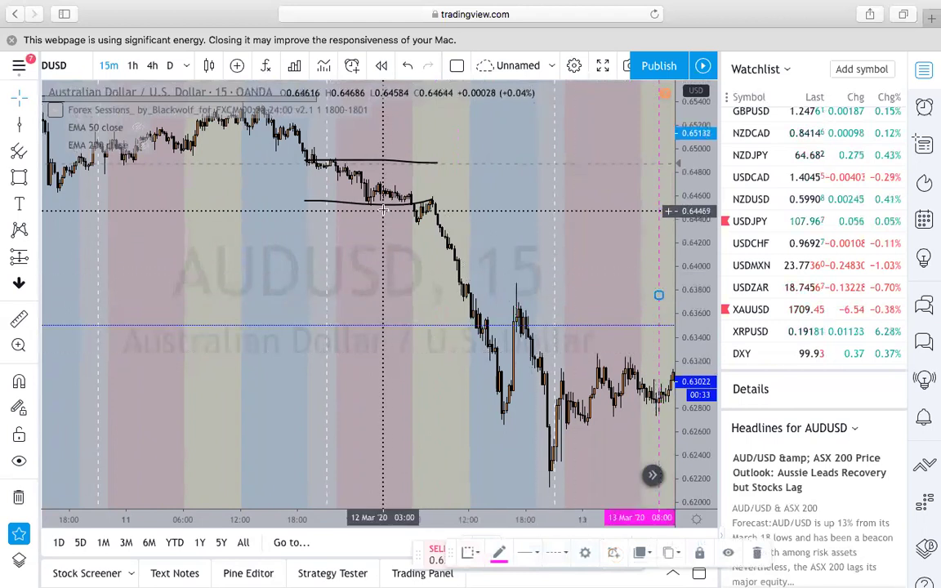
# Move the Asian low and Asian high lines onto the 13 March Asian session range.
pyautogui.moveTo(384, 209)
pyautogui.mouseDown()
pyautogui.moveTo(497, 342)
pyautogui.moveTo(611, 421)
pyautogui.mouseUp()
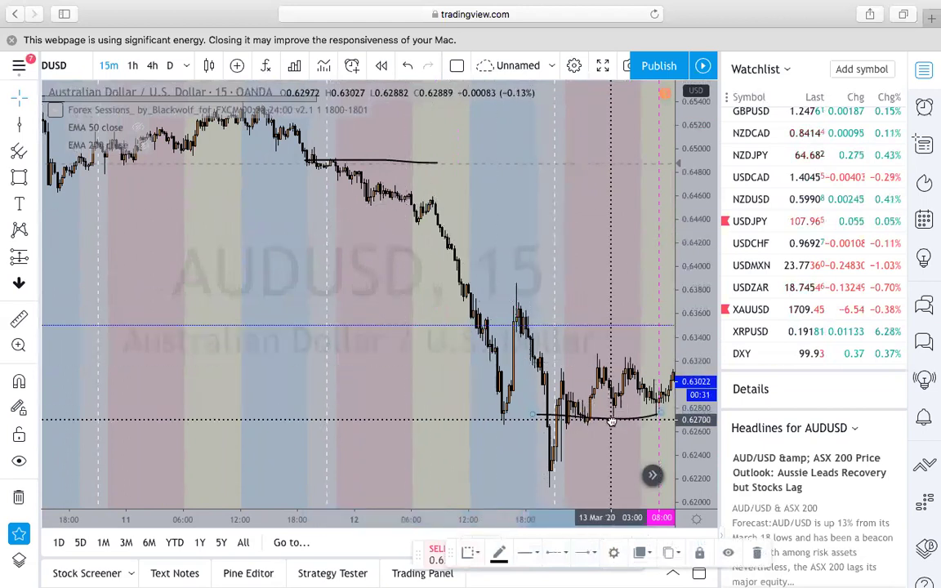
pyautogui.click(410, 163)
pyautogui.moveTo(413, 168); pyautogui.dragTo(640, 362)
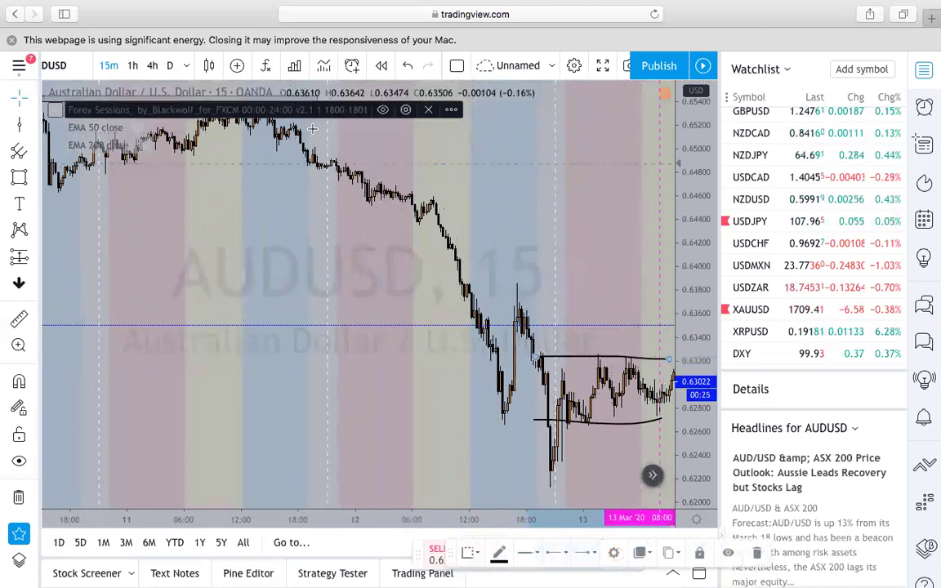
# Move the rectangle zone down to about 0.6300 and shift it to end at 13 March 14:00.
pyautogui.scroll(-3, 347, 155)
pyautogui.moveTo(411, 263); pyautogui.dragTo(619, 395)
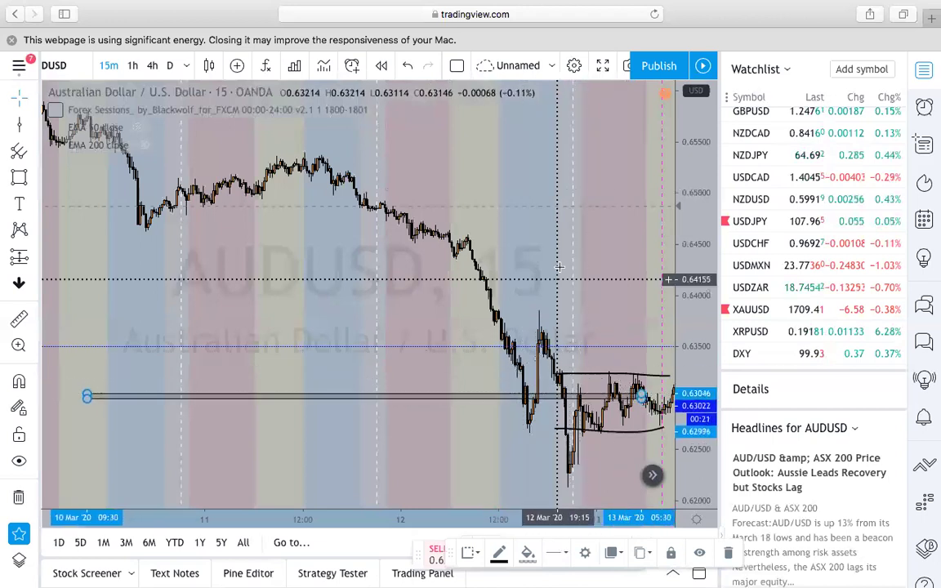
pyautogui.scroll(3, 523, 268)
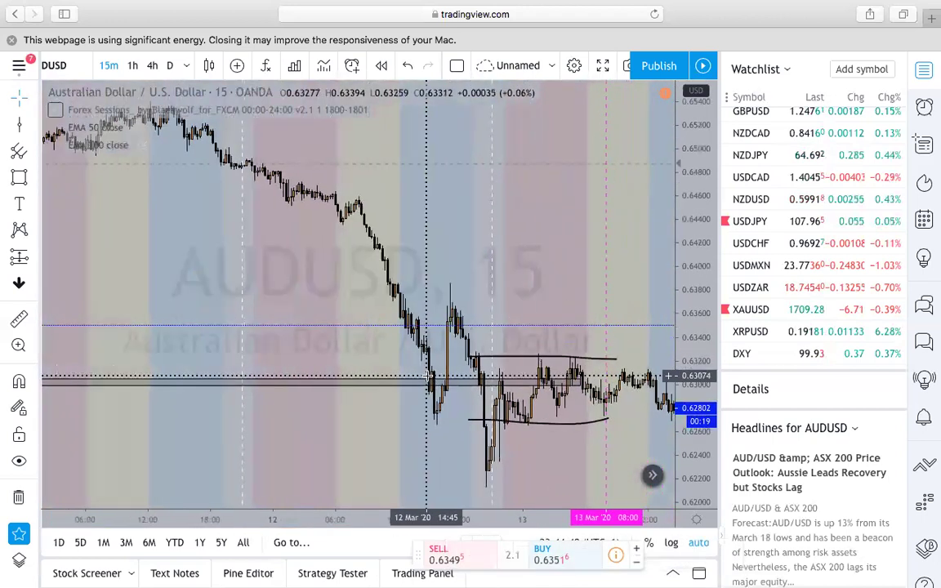
pyautogui.scroll(3, 428, 376)
pyautogui.moveTo(307, 367); pyautogui.dragTo(391, 376)
pyautogui.moveTo(301, 357); pyautogui.dragTo(216, 351)
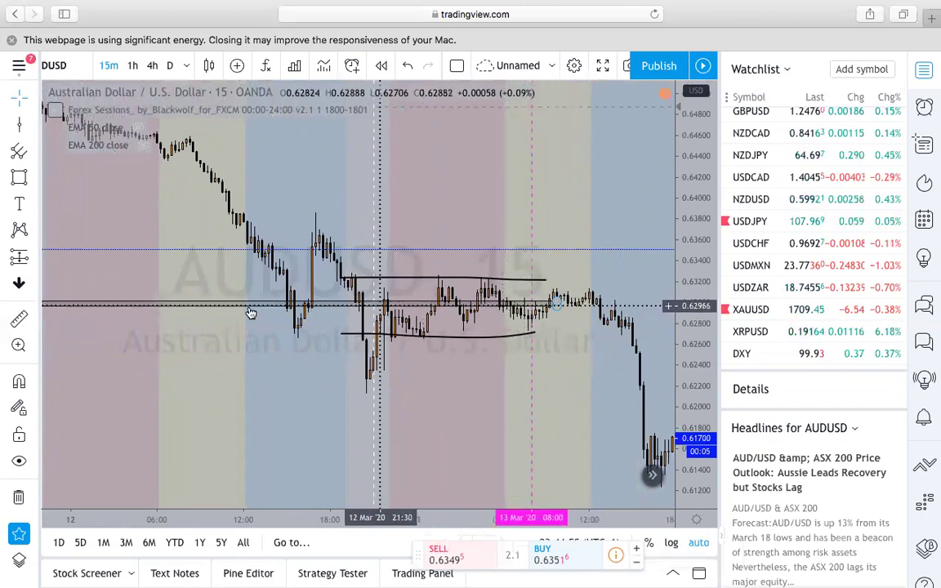
pyautogui.moveTo(237, 303); pyautogui.dragTo(297, 298)
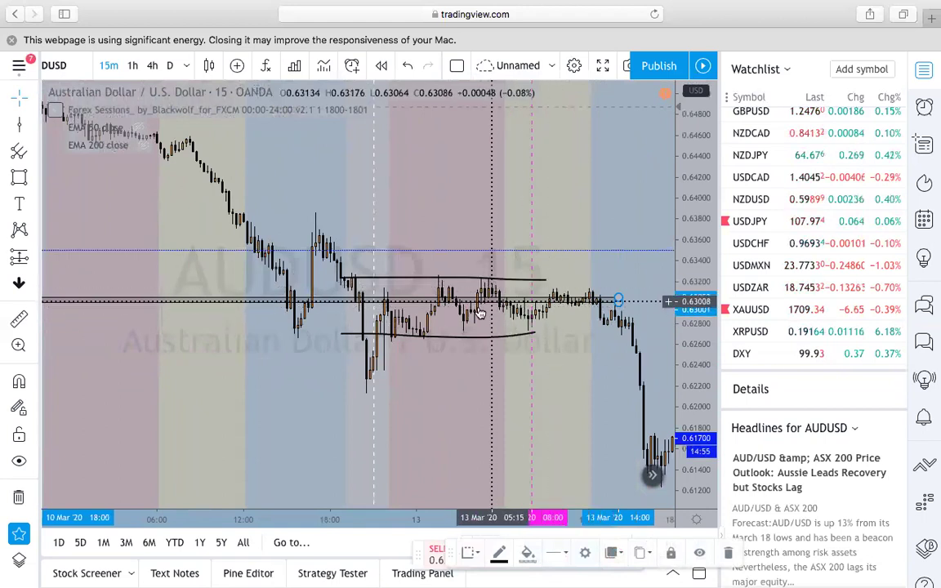
# Move the Asian high and Asian low lines onto the 16 March Asian session range.
pyautogui.scroll(-2, 488, 213)
pyautogui.moveTo(496, 214); pyautogui.dragTo(245, 201)
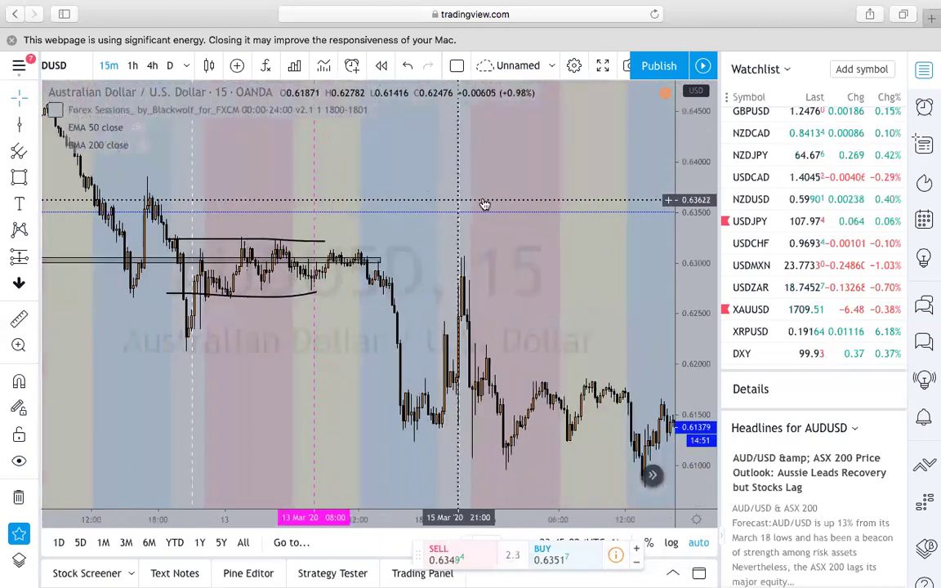
pyautogui.moveTo(521, 213); pyautogui.dragTo(495, 213)
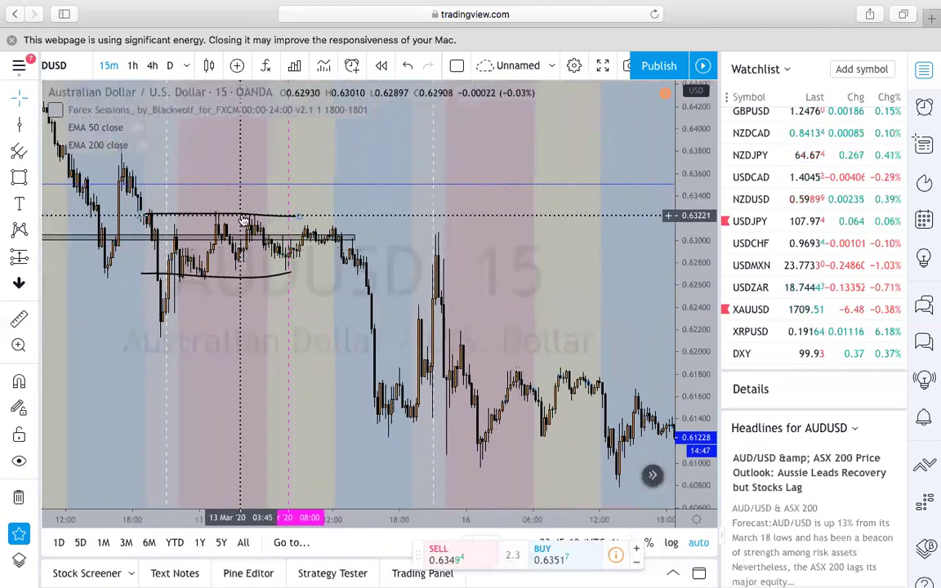
pyautogui.moveTo(245, 218)
pyautogui.mouseDown()
pyautogui.moveTo(479, 326)
pyautogui.moveTo(533, 374)
pyautogui.moveTo(513, 335)
pyautogui.mouseUp()
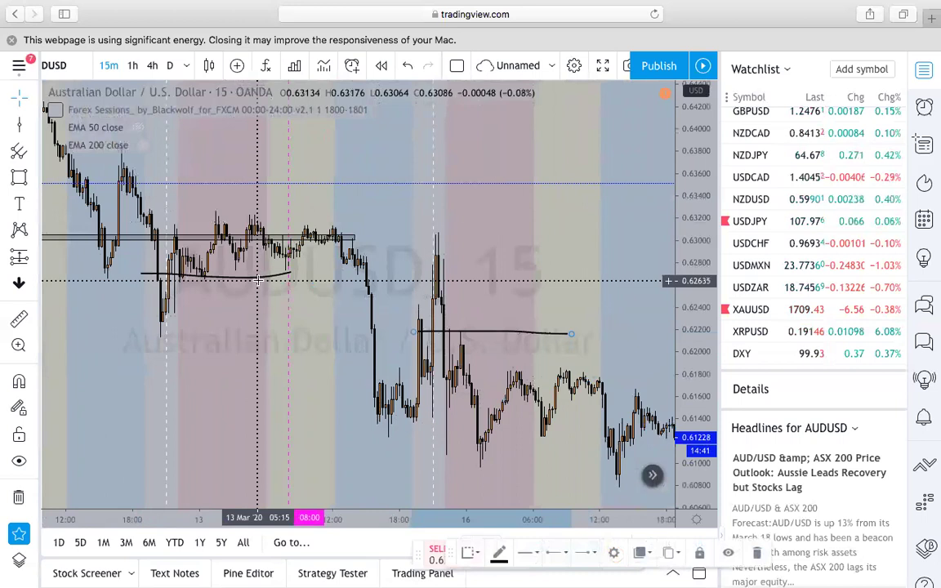
pyautogui.moveTo(259, 283)
pyautogui.mouseDown()
pyautogui.moveTo(368, 378)
pyautogui.moveTo(505, 468)
pyautogui.mouseUp()
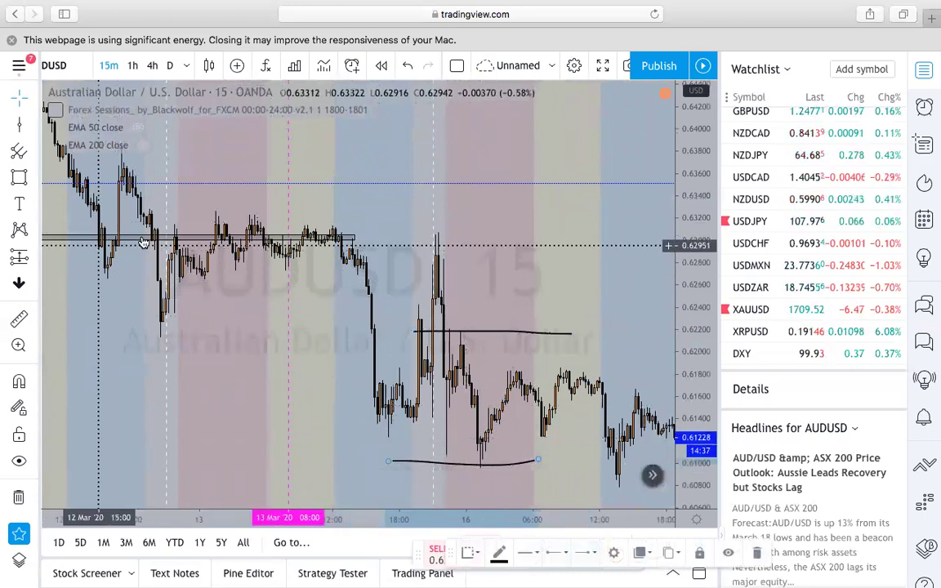
# Move the rectangle zone to 0.61808–0.61859 and the vertical London time line to 16 March 08:00.
pyautogui.moveTo(157, 246); pyautogui.dragTo(468, 370)
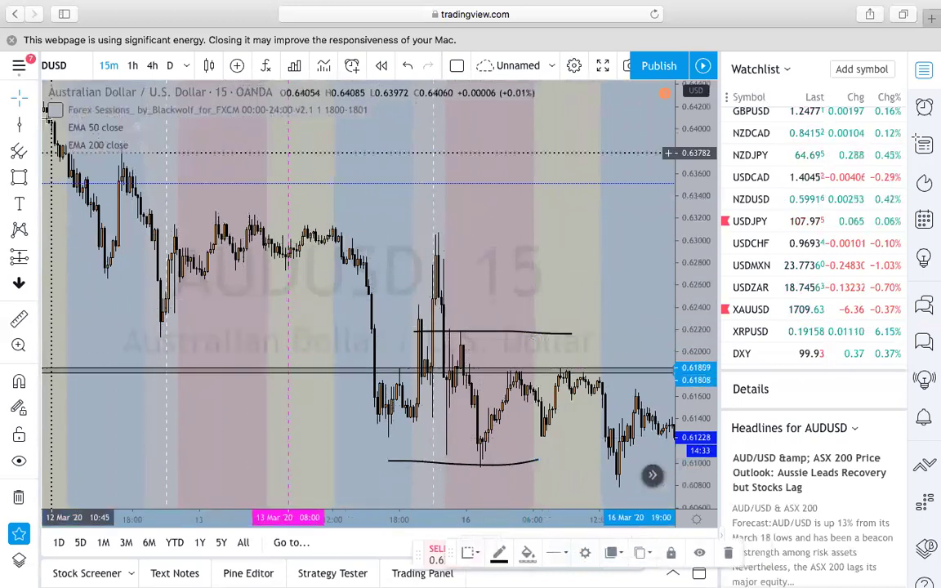
pyautogui.moveTo(290, 160); pyautogui.dragTo(555, 325)
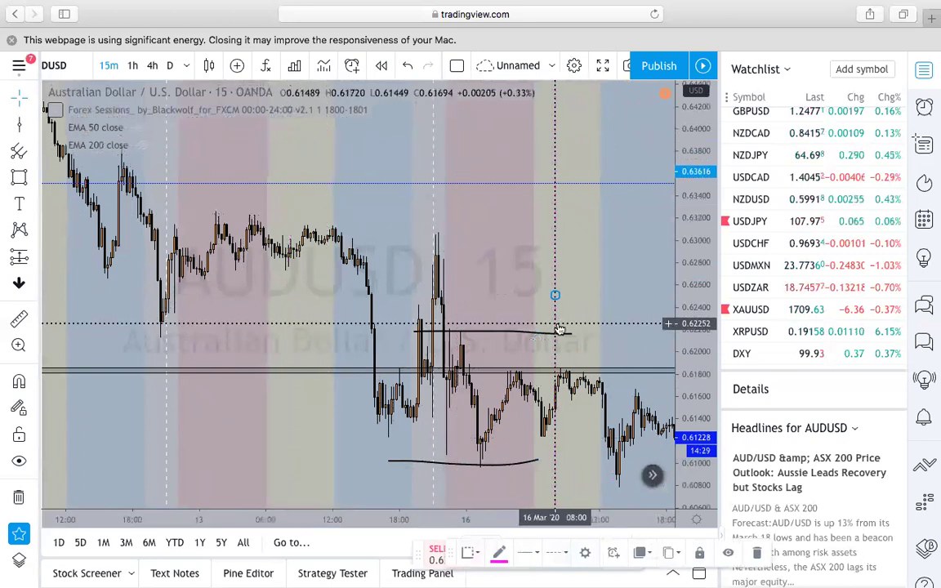
# Study the 16 March setup around the rectangle zone and measure the drop from the zone after the London line.
pyautogui.scroll(5, 549, 313)
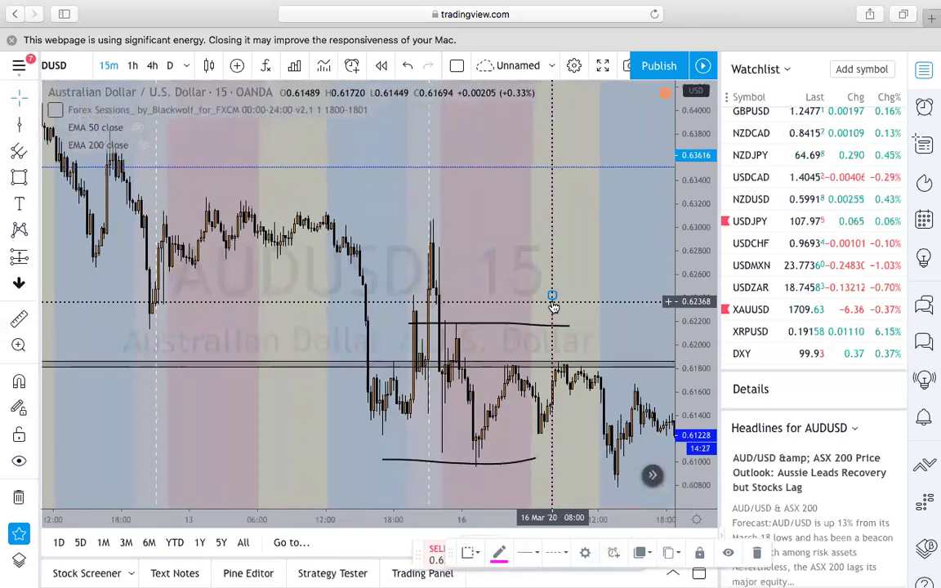
pyautogui.scroll(3, 553, 308)
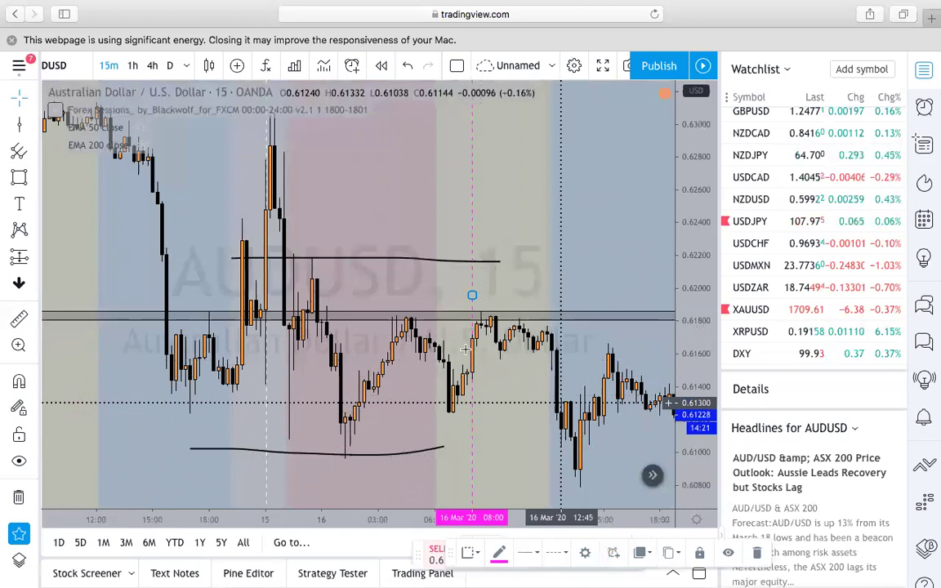
pyautogui.scroll(-1, 502, 343)
pyautogui.scroll(-2, 502, 343)
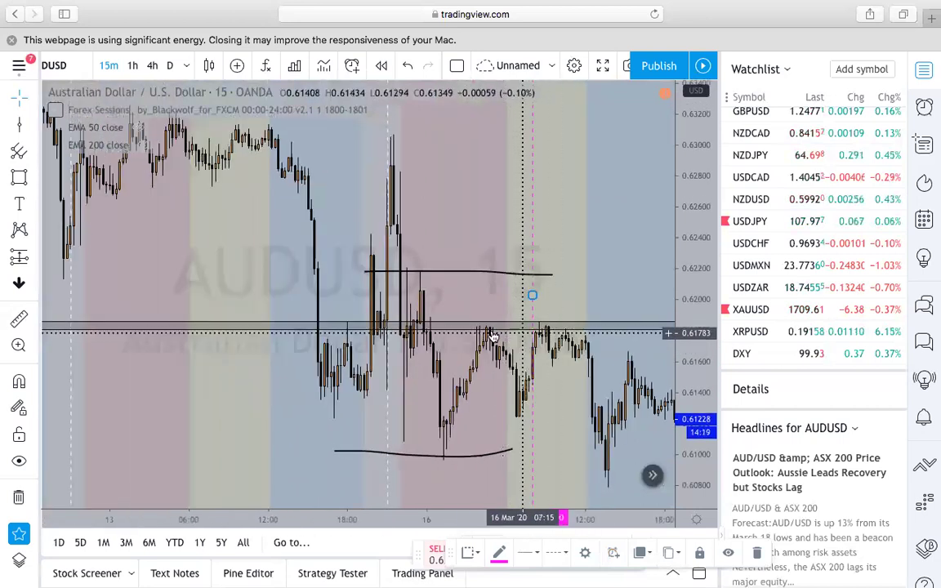
pyautogui.scroll(-1, 540, 338)
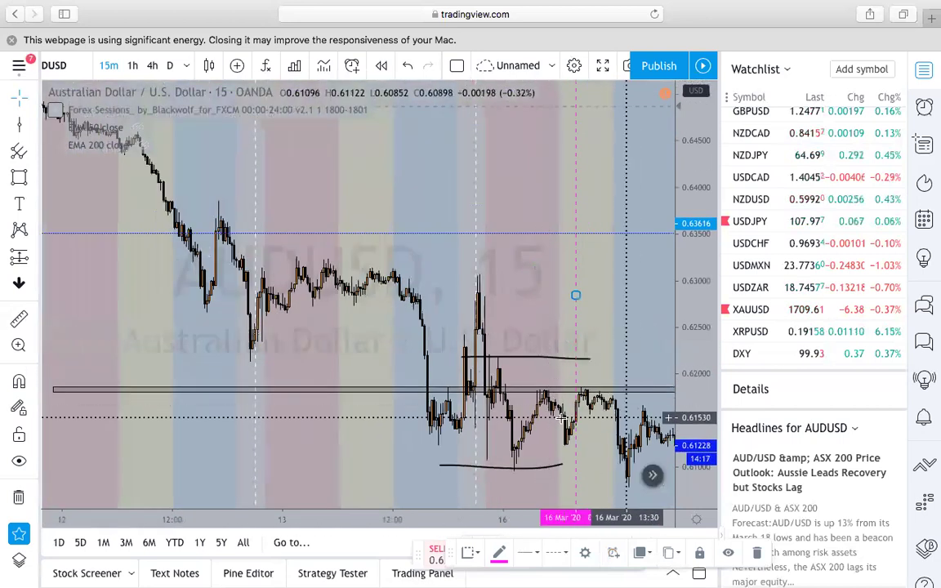
pyautogui.click(610, 391)
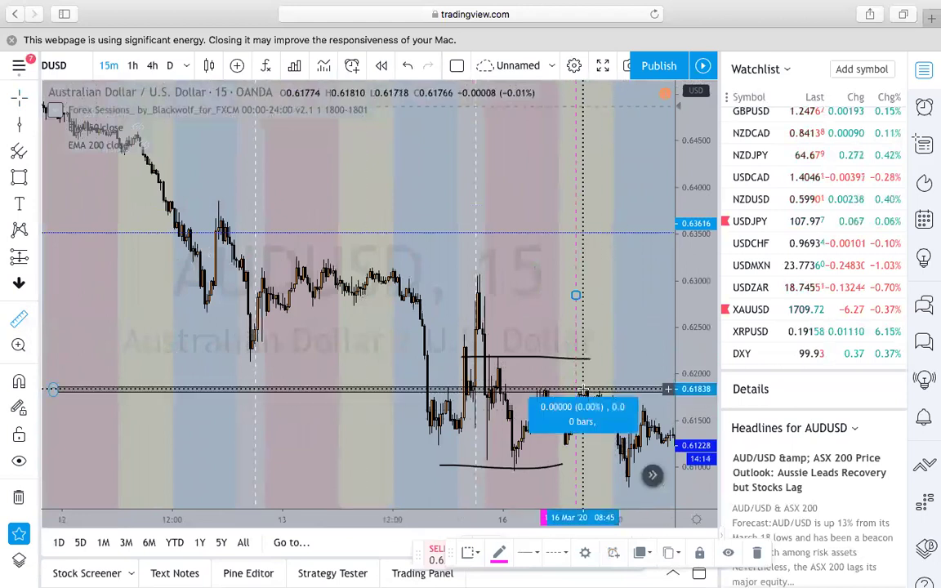
pyautogui.click(603, 470)
# Lower the Asian high line slightly to fit the 16 March Asian session high.
pyautogui.scroll(1, 579, 397)
pyautogui.scroll(1, 578, 396)
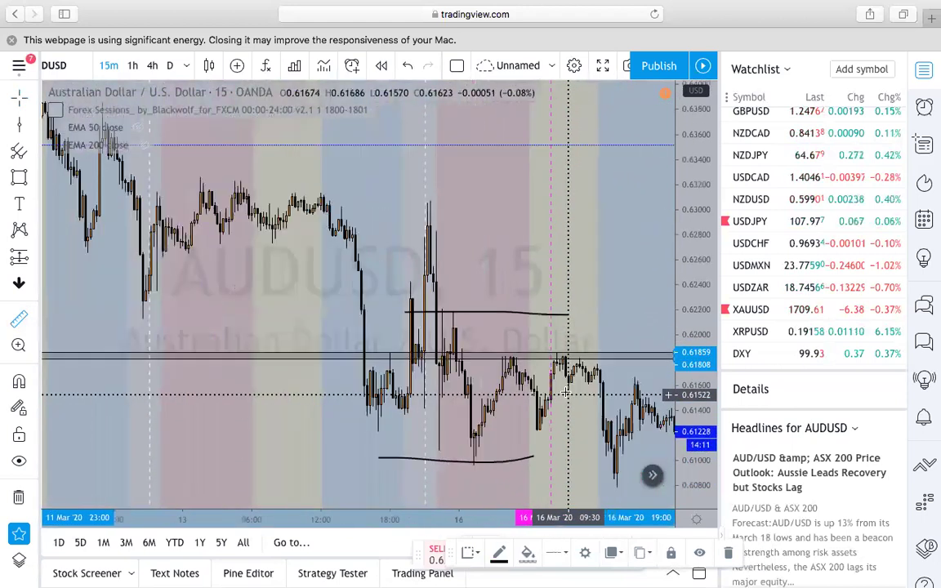
pyautogui.scroll(1, 515, 353)
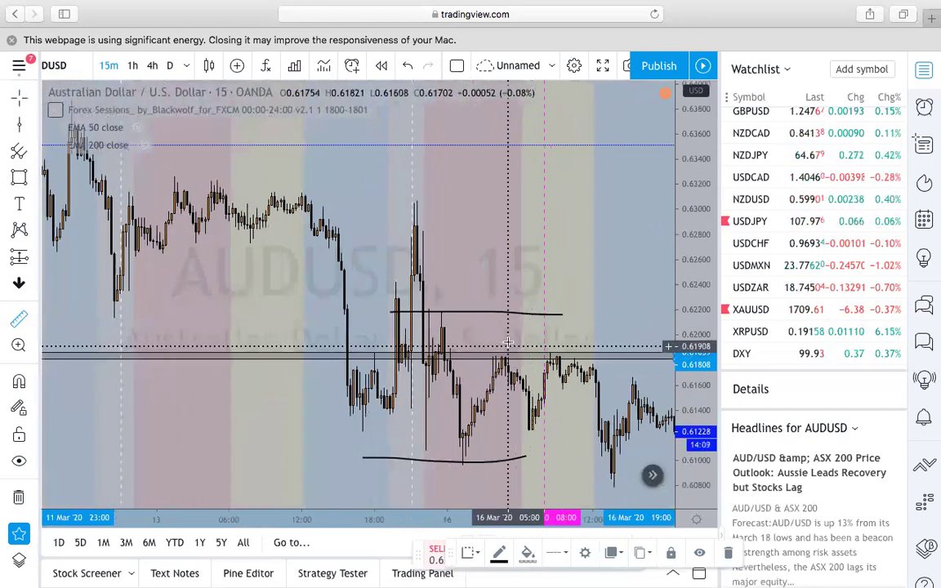
pyautogui.scroll(1, 507, 343)
pyautogui.hscroll(2, 441, 336)
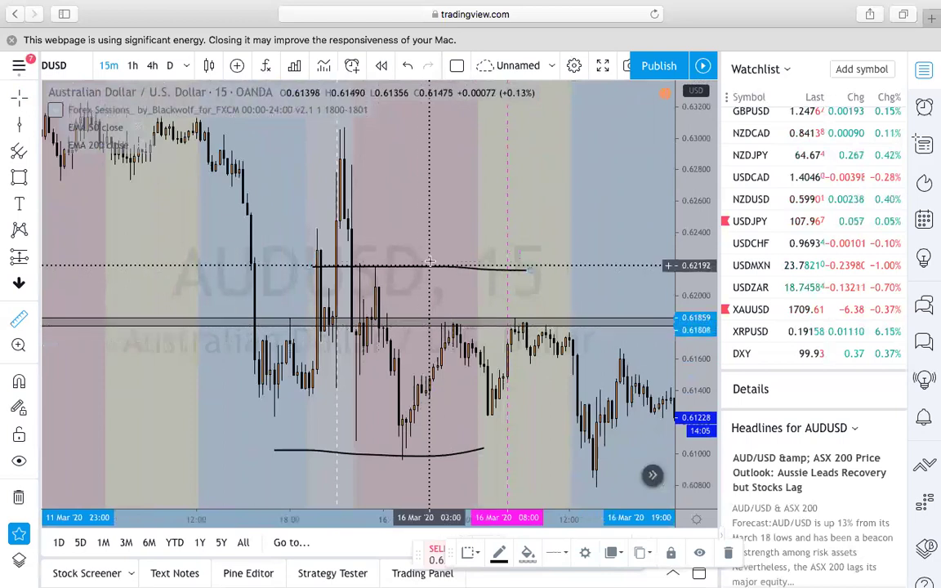
pyautogui.click(434, 268)
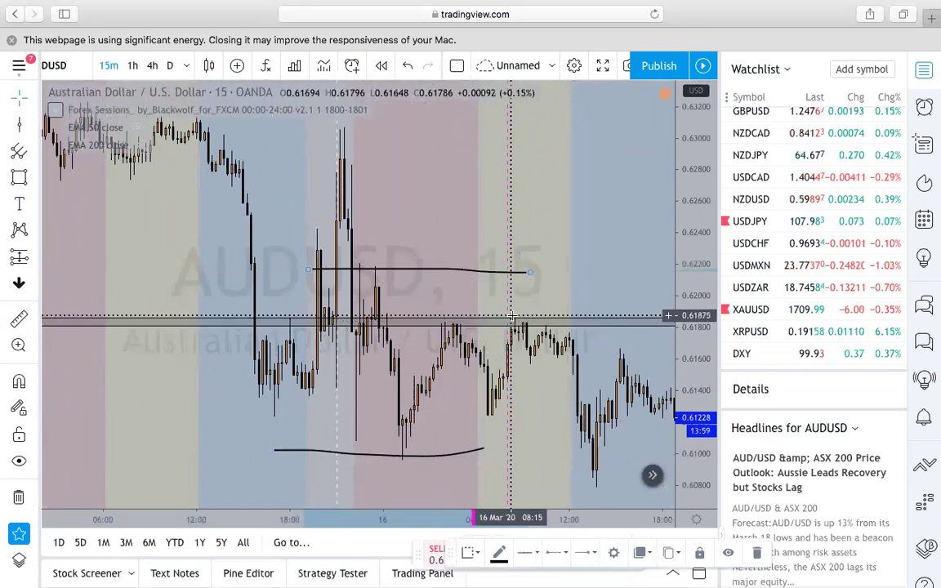
# Measure the 16 March price drop from the top of the rectangle zone down to the low after the London line.
pyautogui.click(24, 320)
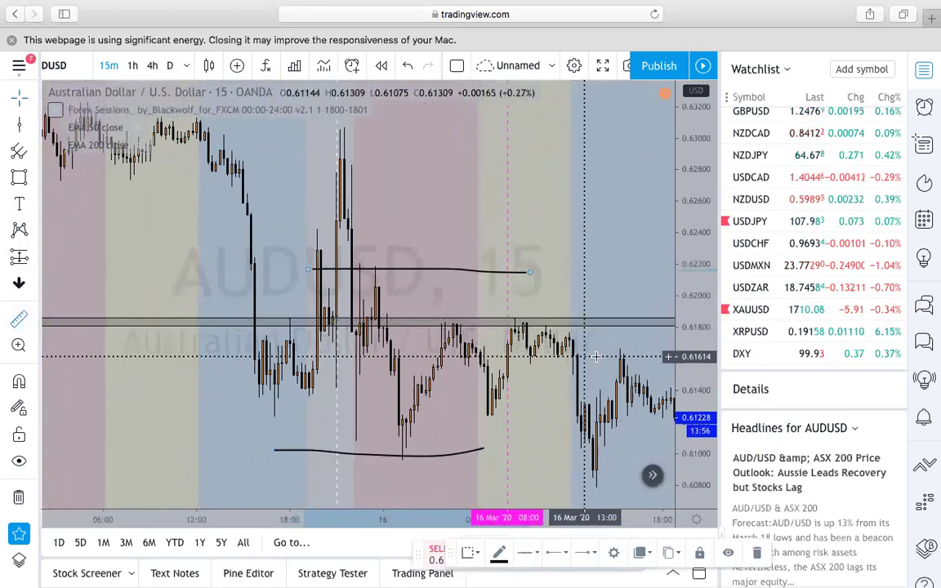
pyautogui.click(520, 317)
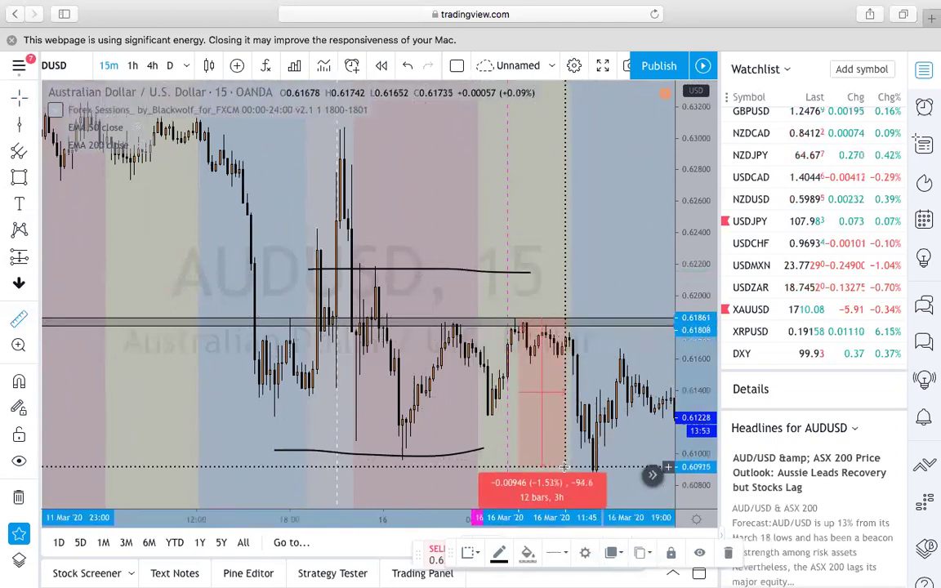
pyautogui.click(564, 466)
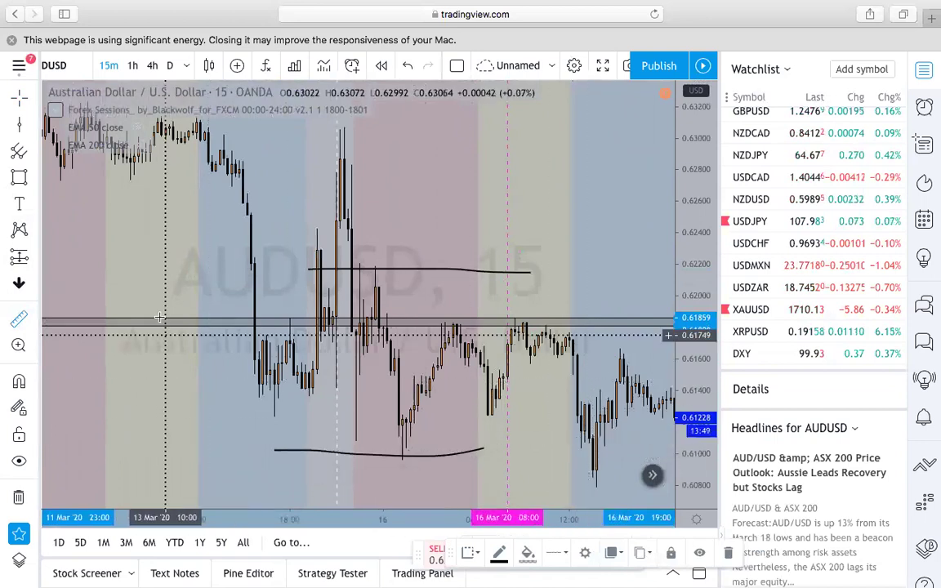
# Add a blue dashed vertical time line at 16 March 13:00 on the chart.
pyautogui.scroll(-2, 336, 393)
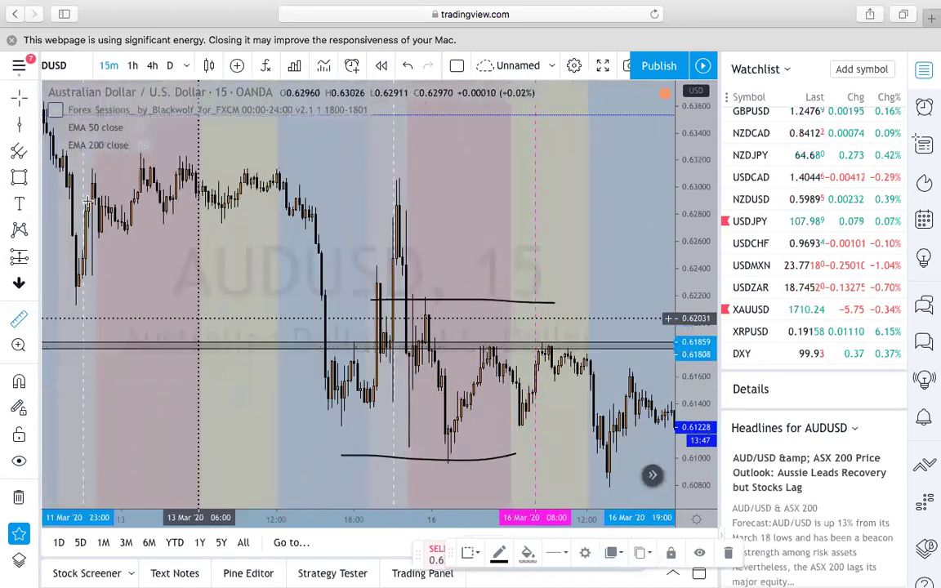
pyautogui.click(17, 125)
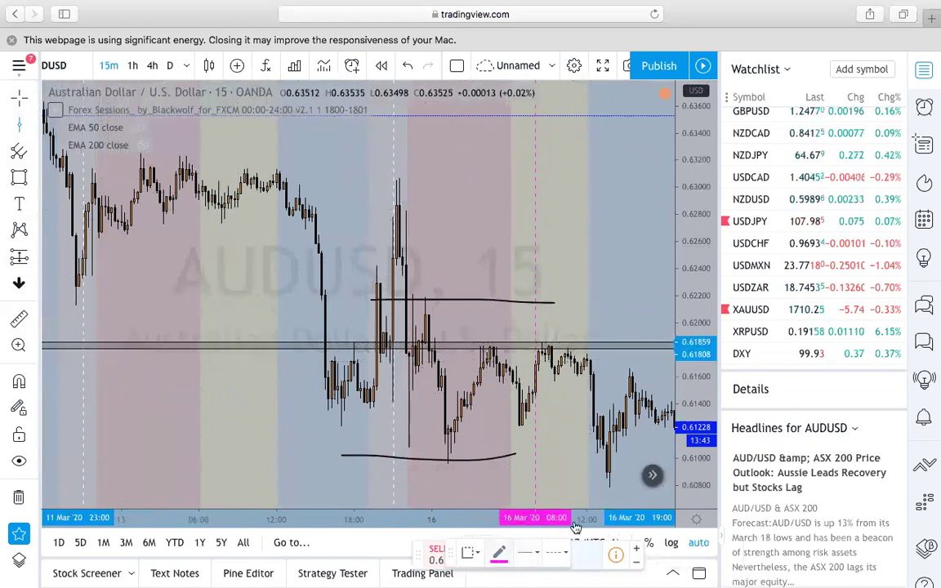
pyautogui.click(499, 554)
pyautogui.click(588, 439)
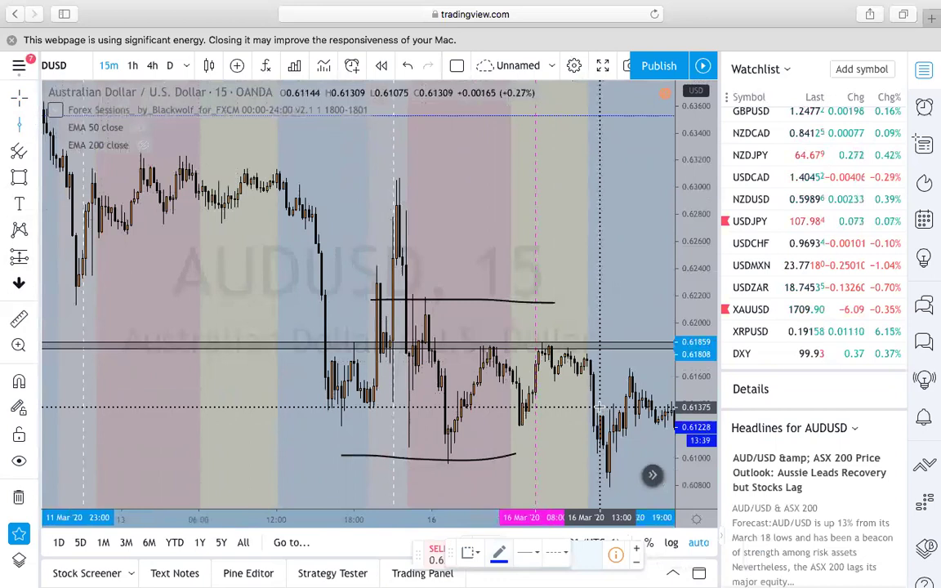
pyautogui.click(601, 407)
pyautogui.rightClick(565, 419)
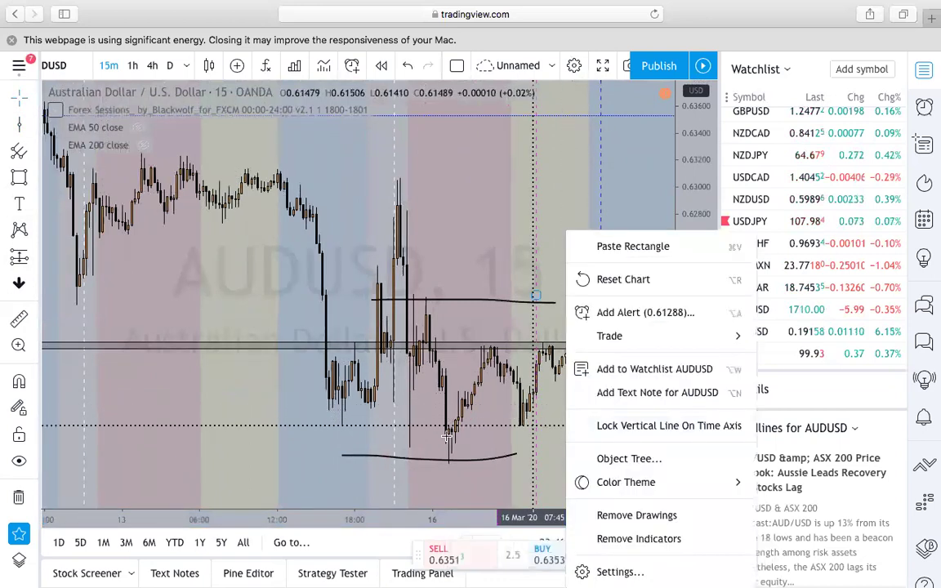
pyautogui.scroll(1, 395, 420)
pyautogui.click(356, 410)
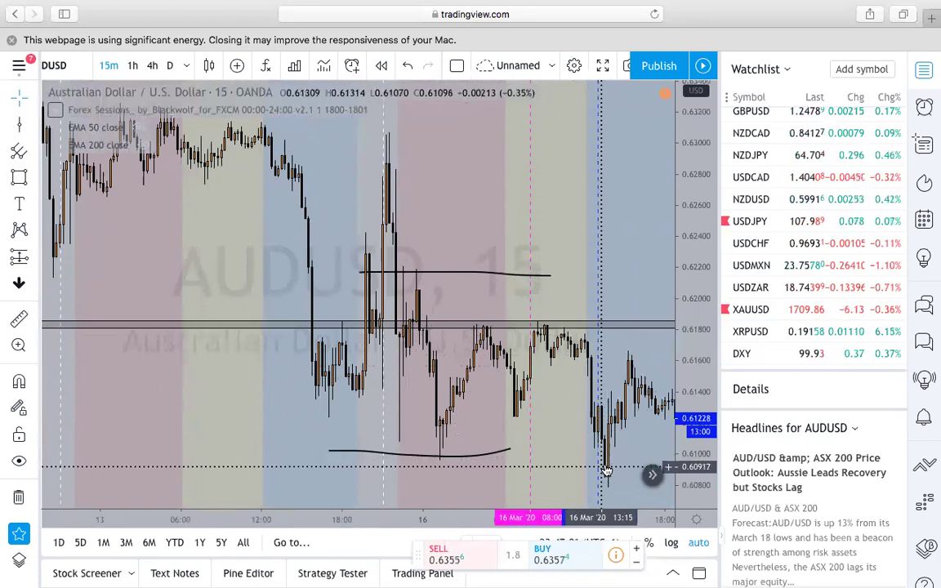
# Measure the price rebound from the 16 March low near the blue 13:00 line.
pyautogui.click(18, 318)
pyautogui.click(571, 443)
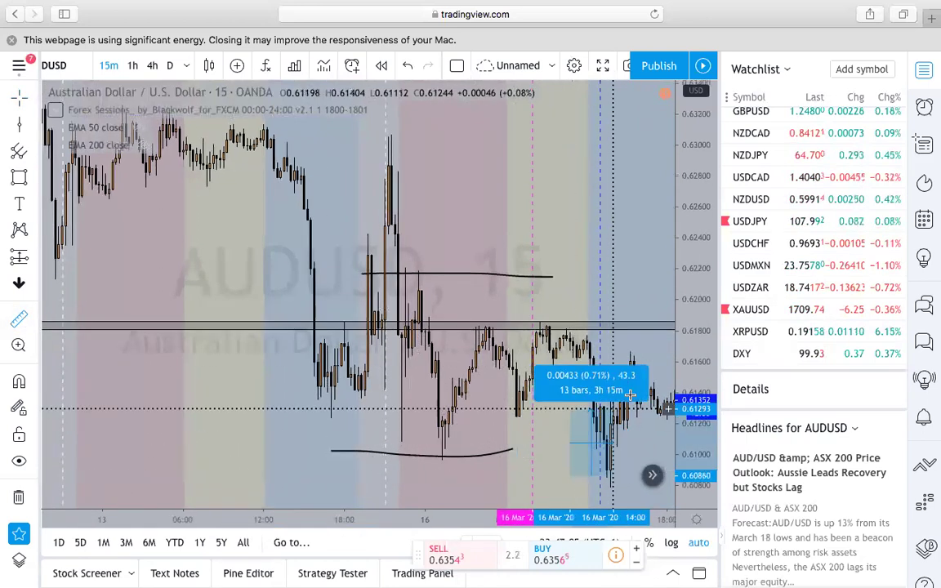
pyautogui.click(635, 351)
pyautogui.moveTo(563, 407); pyautogui.dragTo(477, 430)
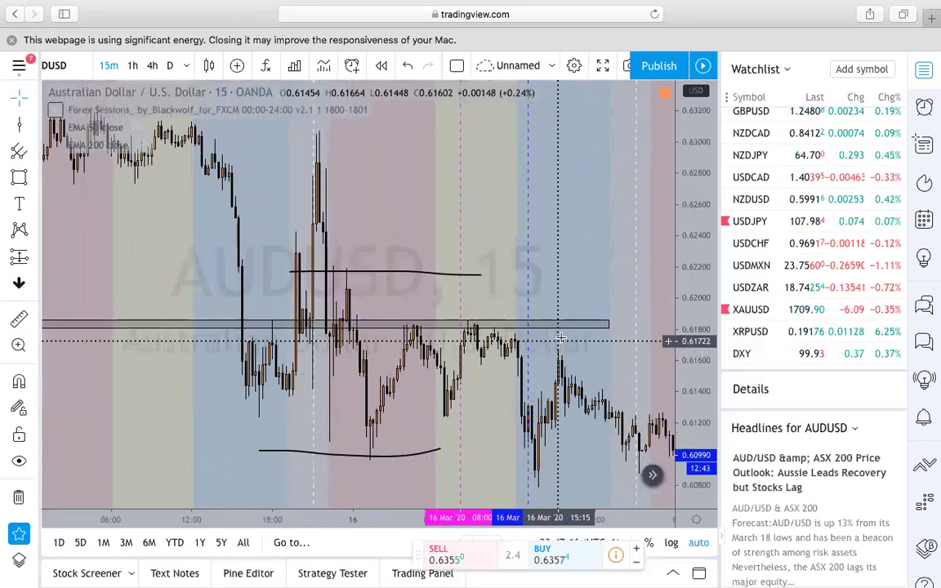
# Move the Asian low and Asian high lines onto the 17 March Asian session range.
pyautogui.moveTo(486, 392); pyautogui.dragTo(560, 345)
pyautogui.moveTo(586, 290); pyautogui.dragTo(480, 305)
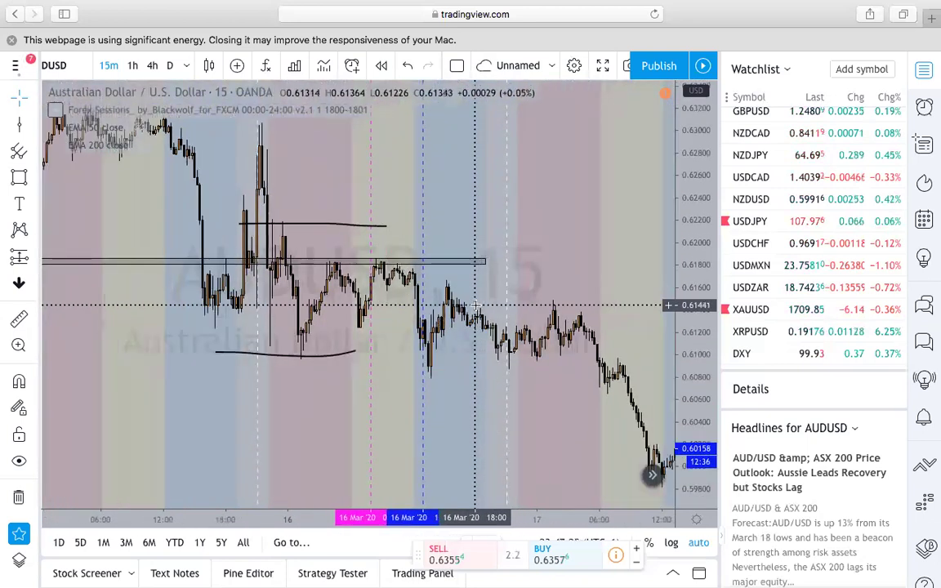
pyautogui.moveTo(548, 303)
pyautogui.mouseDown()
pyautogui.moveTo(532, 279)
pyautogui.moveTo(508, 279)
pyautogui.moveTo(513, 301)
pyautogui.mouseUp()
pyautogui.moveTo(263, 347); pyautogui.dragTo(514, 348)
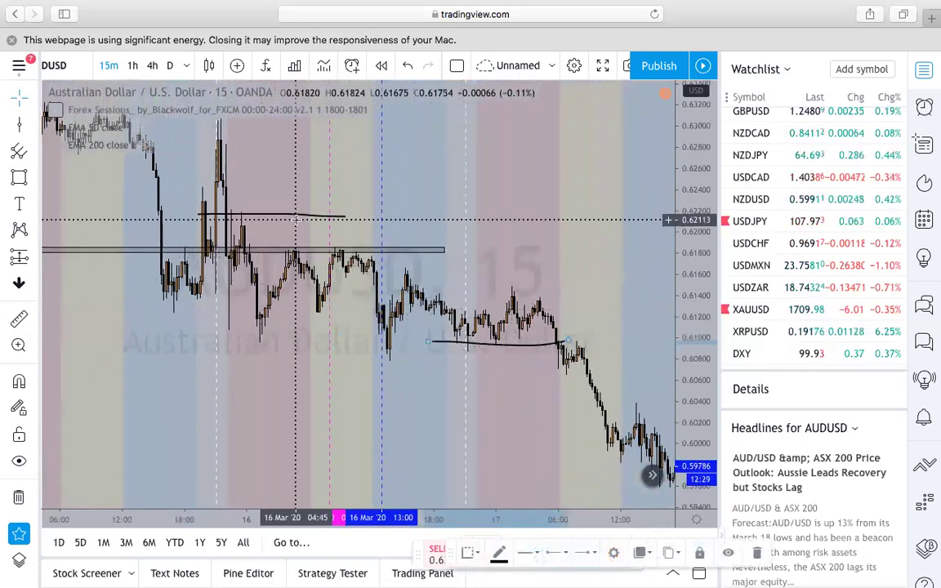
pyautogui.moveTo(300, 219)
pyautogui.mouseDown()
pyautogui.moveTo(513, 271)
pyautogui.moveTo(527, 290)
pyautogui.mouseUp()
# Move the rectangle zone to 0.61260–0.61311 and the vertical London time line to 17 March 08:00.
pyautogui.moveTo(417, 249); pyautogui.dragTo(553, 308)
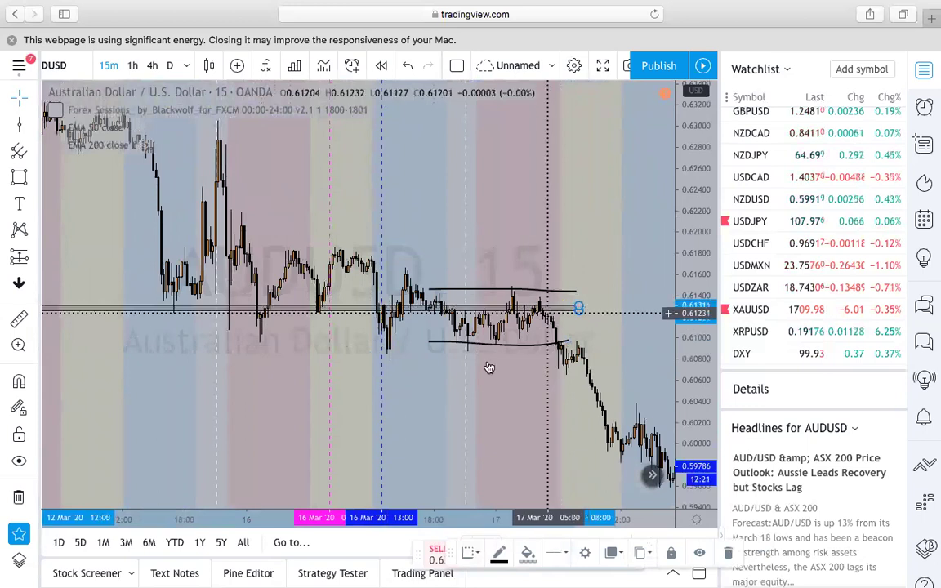
pyautogui.scroll(3, 489, 368)
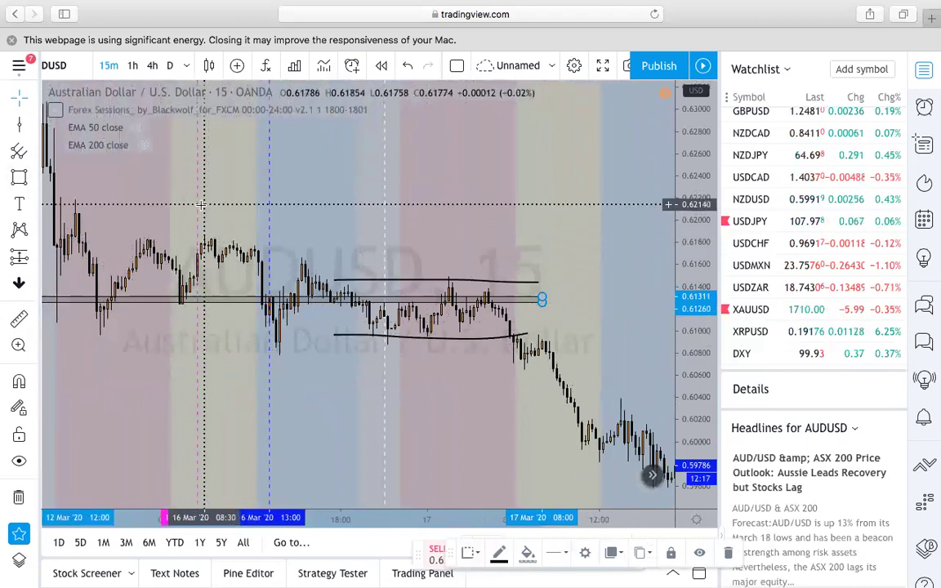
pyautogui.moveTo(199, 210); pyautogui.dragTo(543, 322)
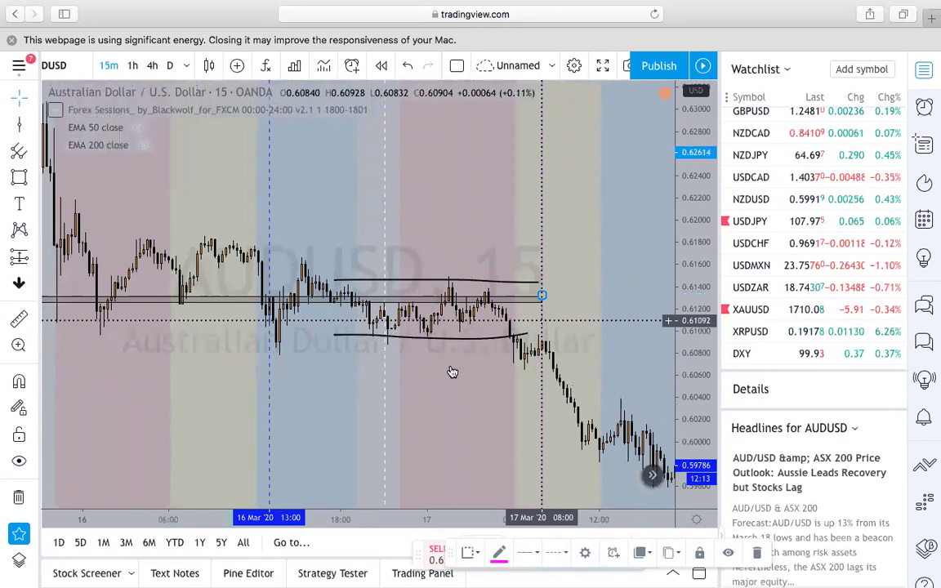
# Shift the Asian low line slightly forward in time so it extends past the 17 March London line.
pyautogui.scroll(1, 452, 372)
pyautogui.click(474, 358)
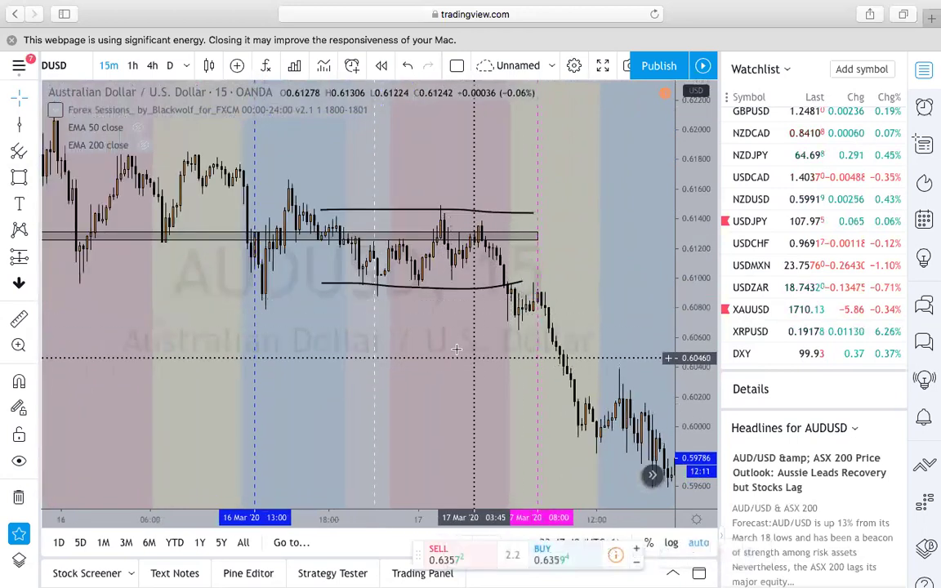
pyautogui.click(478, 291)
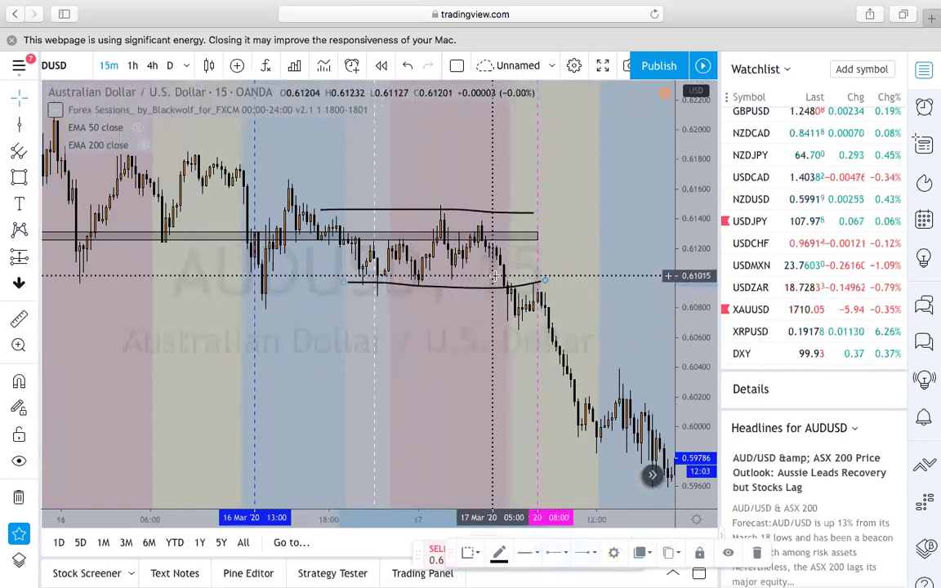
# Move the vertical London time line to 18 March 08:00.
pyautogui.moveTo(542, 308)
pyautogui.mouseDown()
pyautogui.moveTo(561, 309)
pyautogui.moveTo(474, 308)
pyautogui.mouseUp()
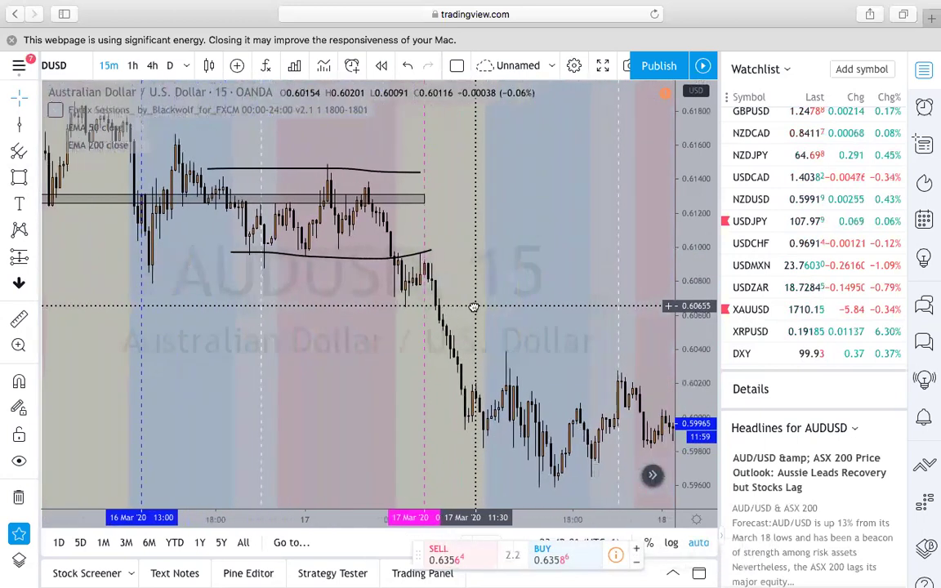
pyautogui.moveTo(577, 308); pyautogui.dragTo(465, 302)
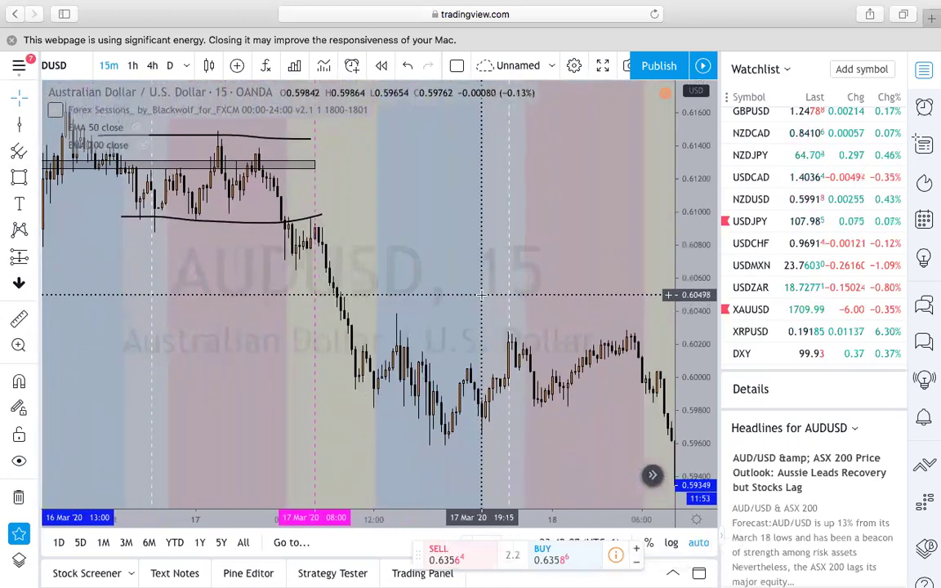
pyautogui.moveTo(310, 144); pyautogui.dragTo(668, 256)
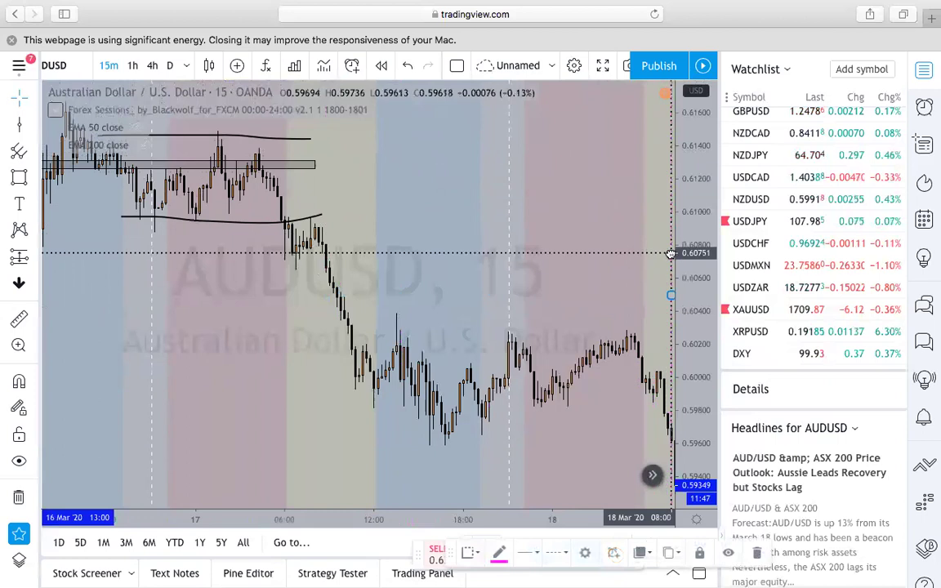
# Move the Asian high and low lines onto the 18 March Asian range and the rectangle zone to 0.60004–0.60043.
pyautogui.moveTo(464, 258); pyautogui.dragTo(454, 259)
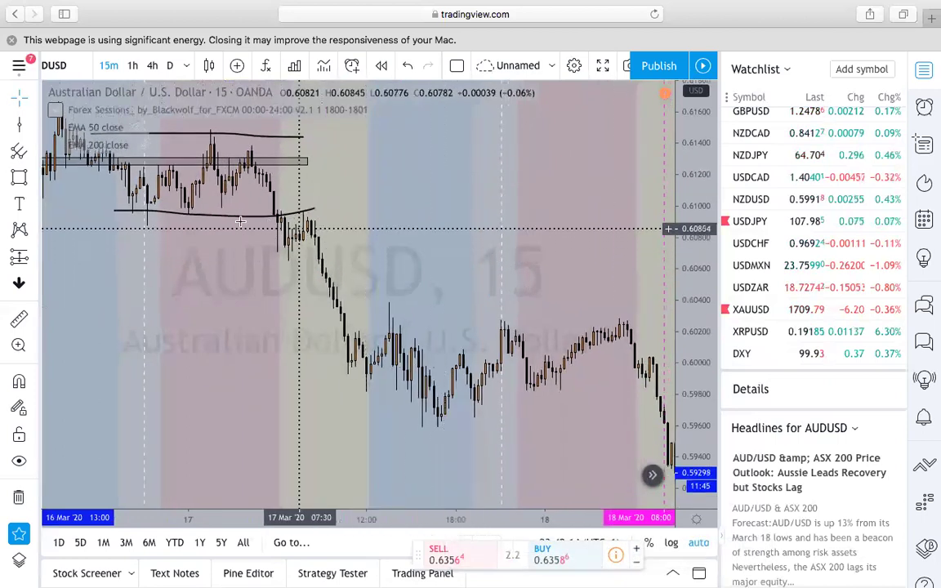
pyautogui.moveTo(246, 139)
pyautogui.mouseDown()
pyautogui.moveTo(591, 253)
pyautogui.moveTo(589, 317)
pyautogui.mouseUp()
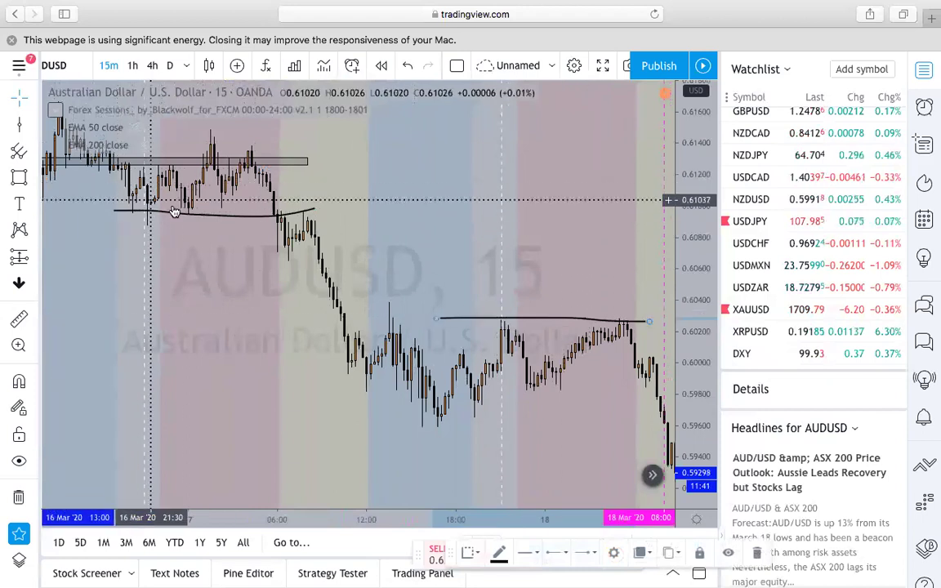
pyautogui.moveTo(203, 214); pyautogui.dragTo(569, 392)
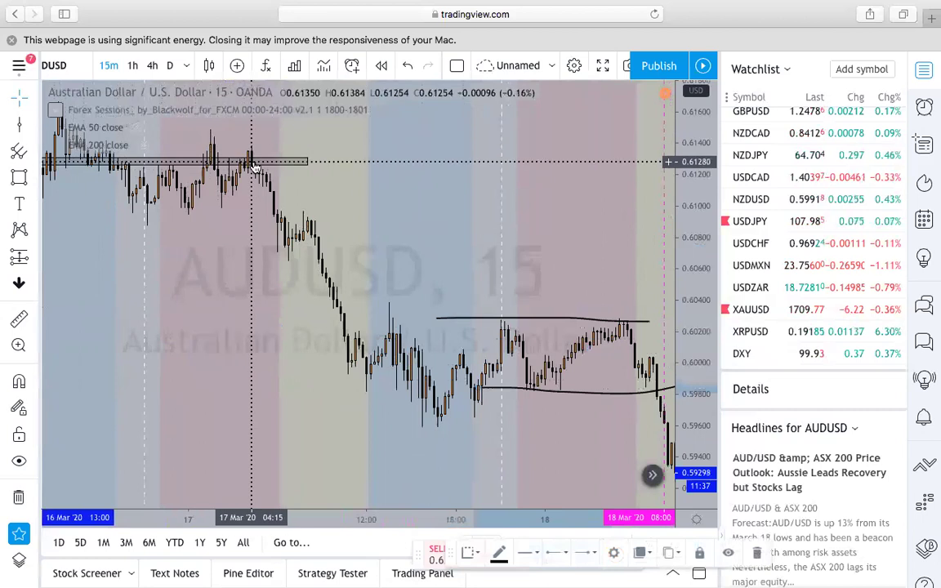
pyautogui.moveTo(269, 163); pyautogui.dragTo(641, 356)
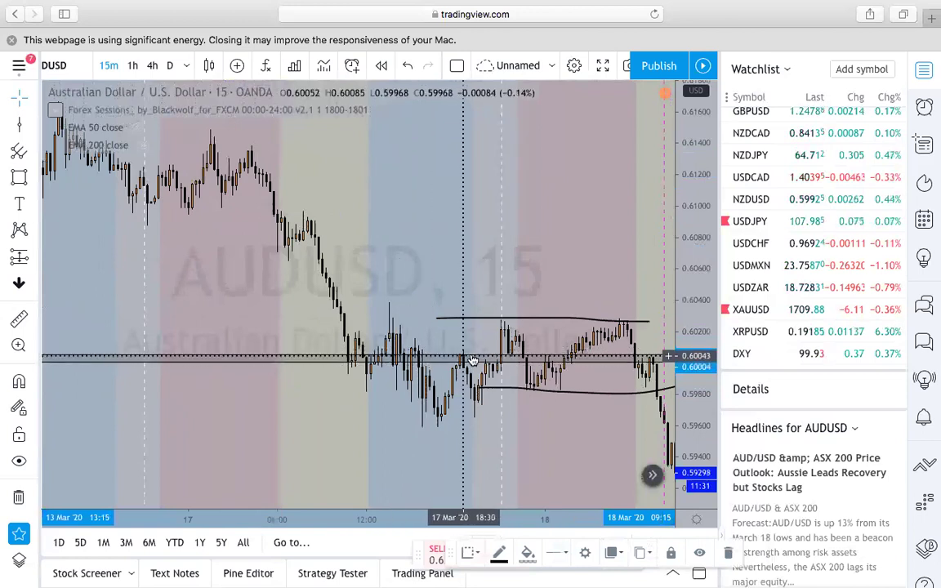
# Study the 18 March setup around the rectangle zone and London line and measure the drop from the zone.
pyautogui.moveTo(588, 379); pyautogui.dragTo(565, 380)
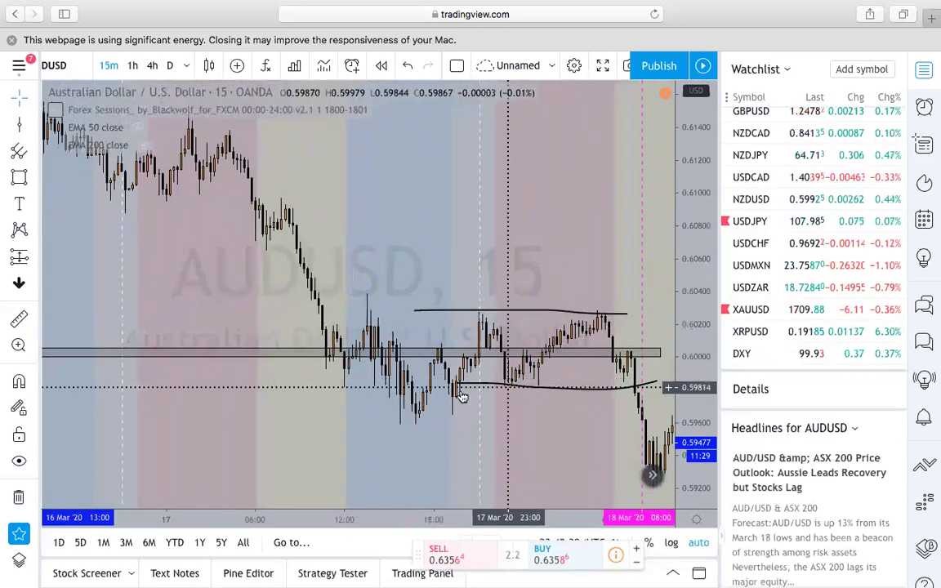
pyautogui.scroll(3, 448, 393)
pyautogui.scroll(2, 357, 343)
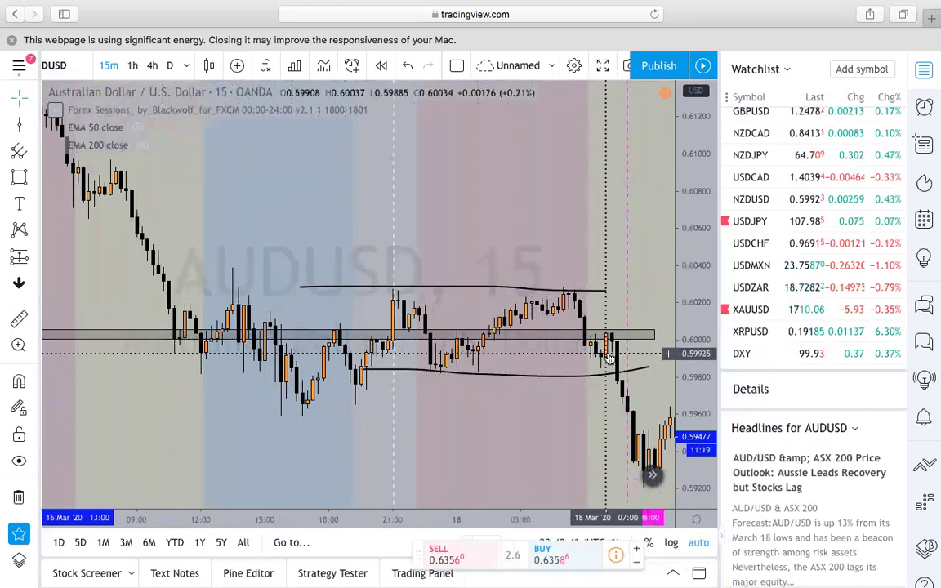
pyautogui.hscroll(3, 543, 254)
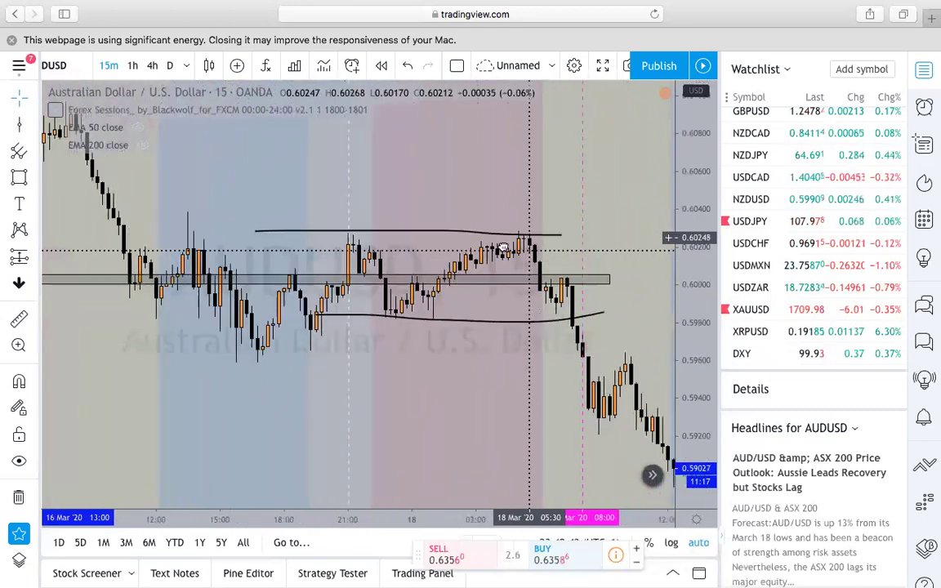
pyautogui.hscroll(5, 407, 281)
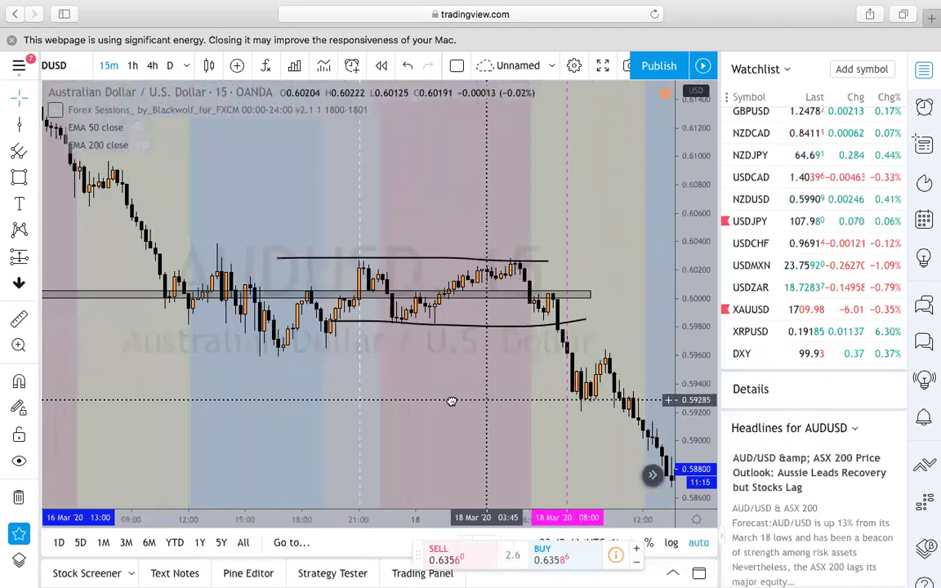
pyautogui.moveTo(406, 398); pyautogui.dragTo(402, 398)
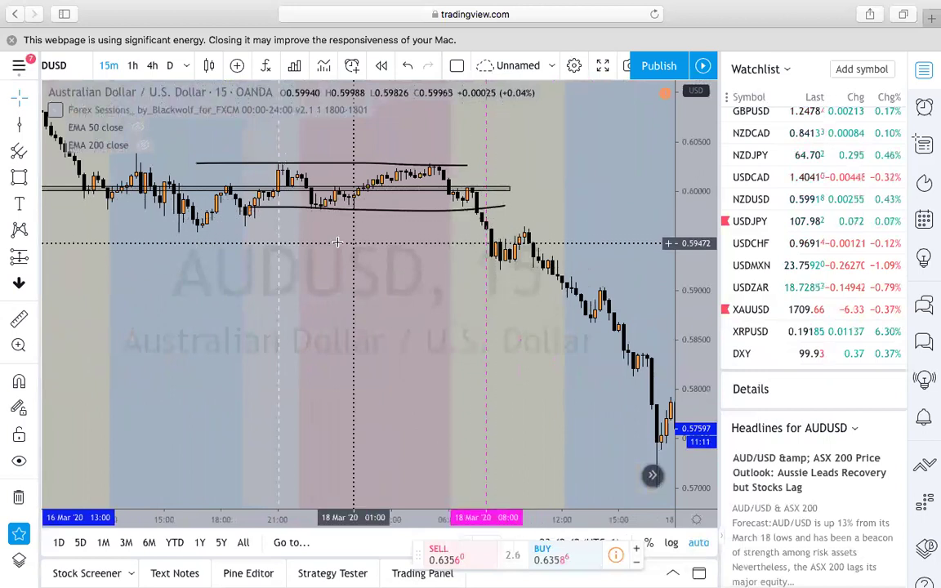
pyautogui.hscroll(3, 578, 396)
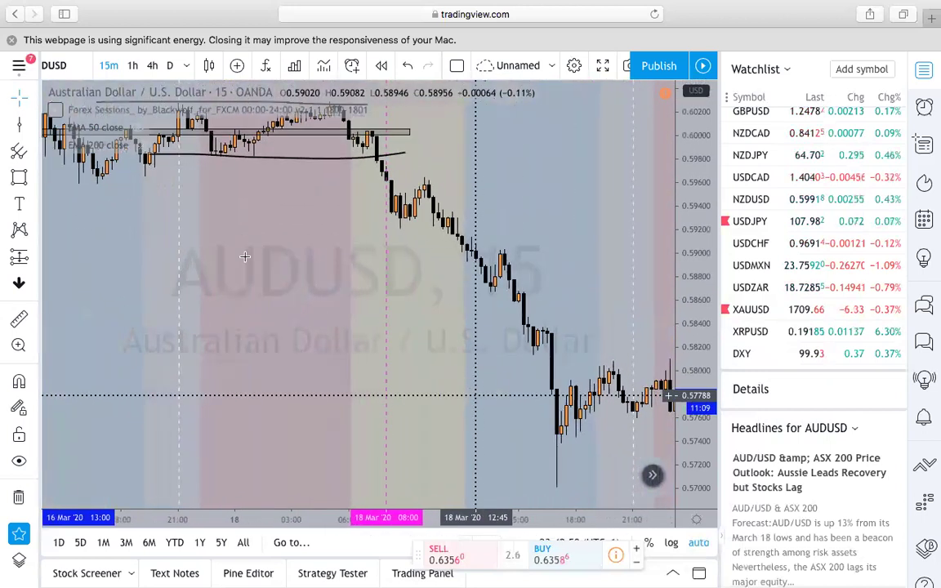
pyautogui.click(428, 160)
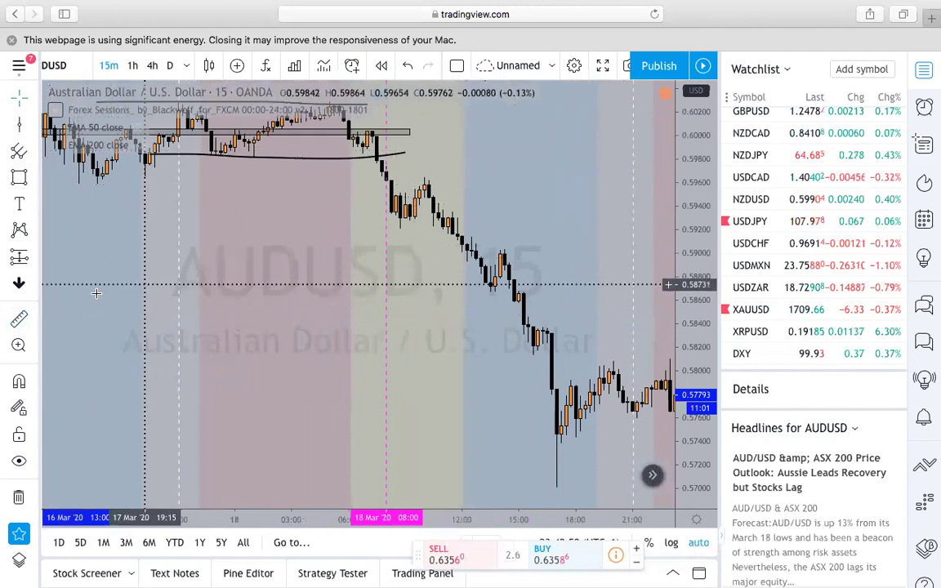
pyautogui.click(449, 132)
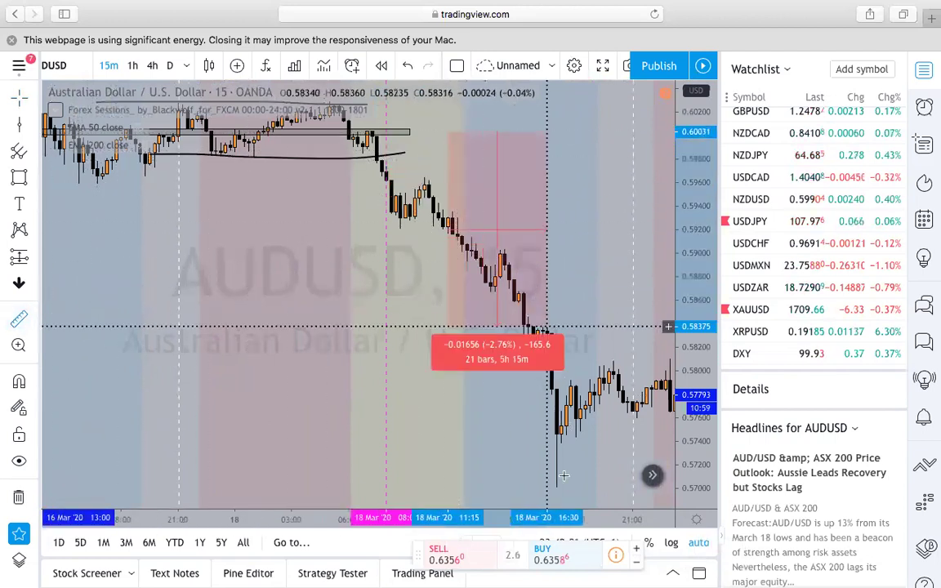
pyautogui.click(522, 460)
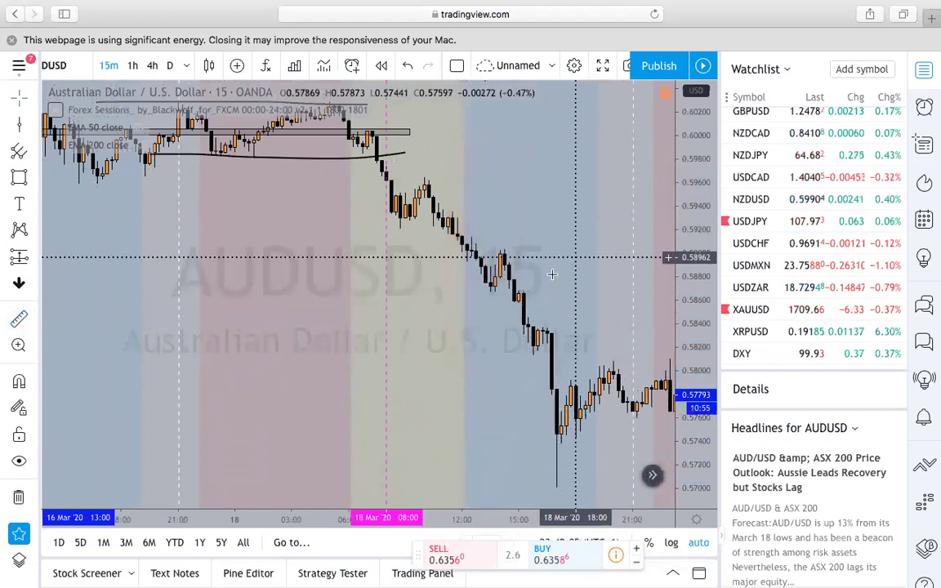
pyautogui.scroll(-5, 553, 275)
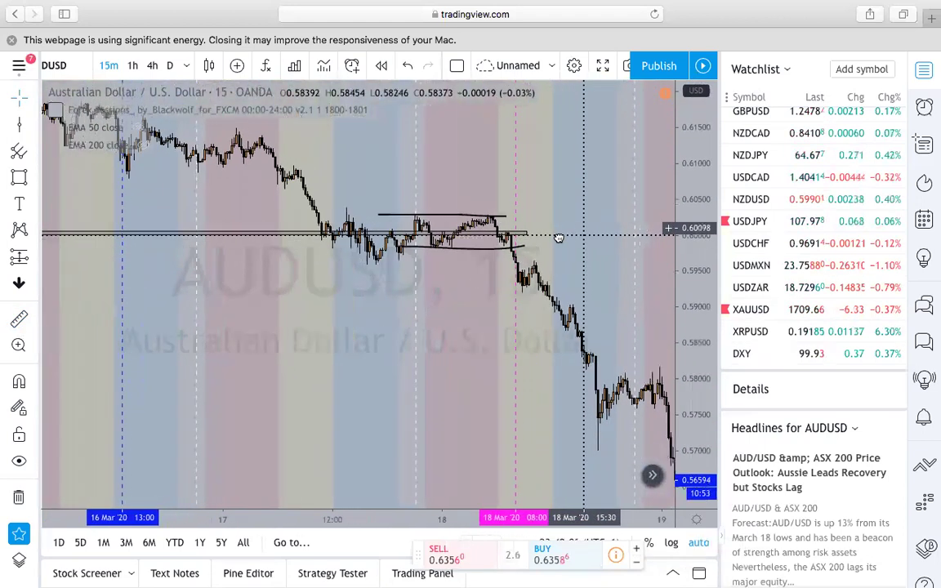
pyautogui.scroll(-5, 558, 238)
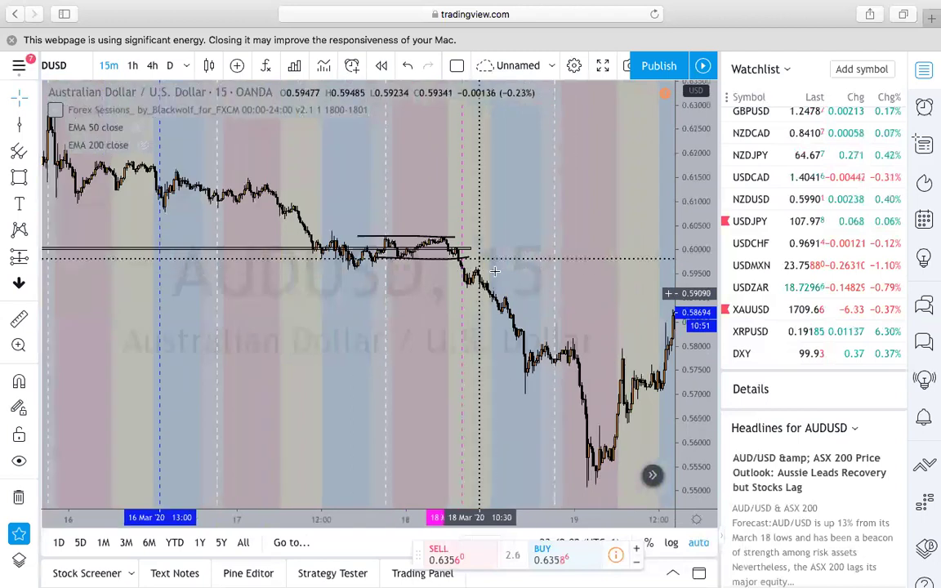
# Move the vertical London time line back to 17 March 09:00.
pyautogui.scroll(-5, 495, 271)
pyautogui.moveTo(569, 252); pyautogui.dragTo(494, 248)
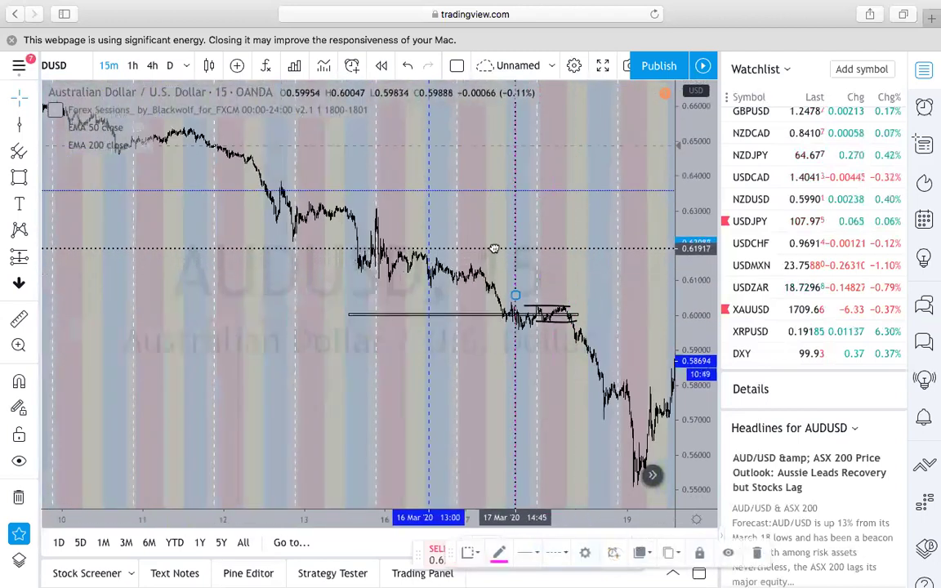
pyautogui.moveTo(585, 248)
pyautogui.mouseDown()
pyautogui.moveTo(539, 249)
pyautogui.moveTo(515, 285)
pyautogui.mouseUp()
pyautogui.scroll(5, 515, 284)
pyautogui.moveTo(414, 261); pyautogui.dragTo(469, 264)
# Move the Asian low and high lines onto the low and high of the 19 March Asian range.
pyautogui.hscroll(-3, 471, 280)
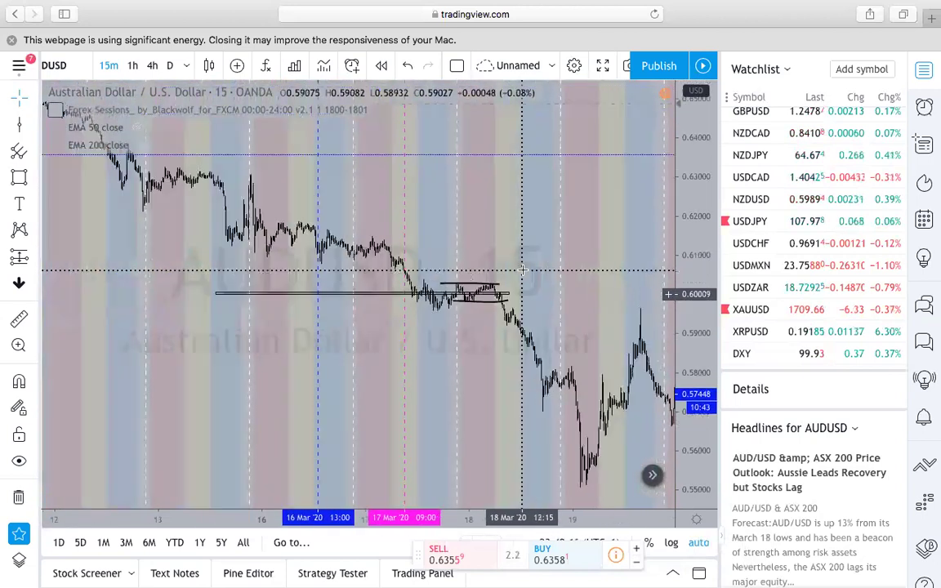
pyautogui.hscroll(3, 523, 269)
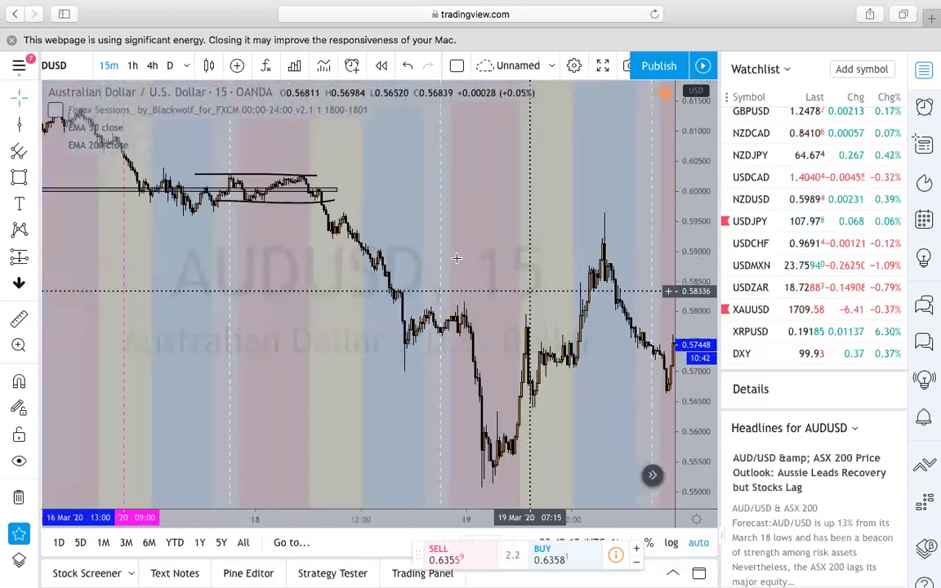
pyautogui.hscroll(-2, 455, 281)
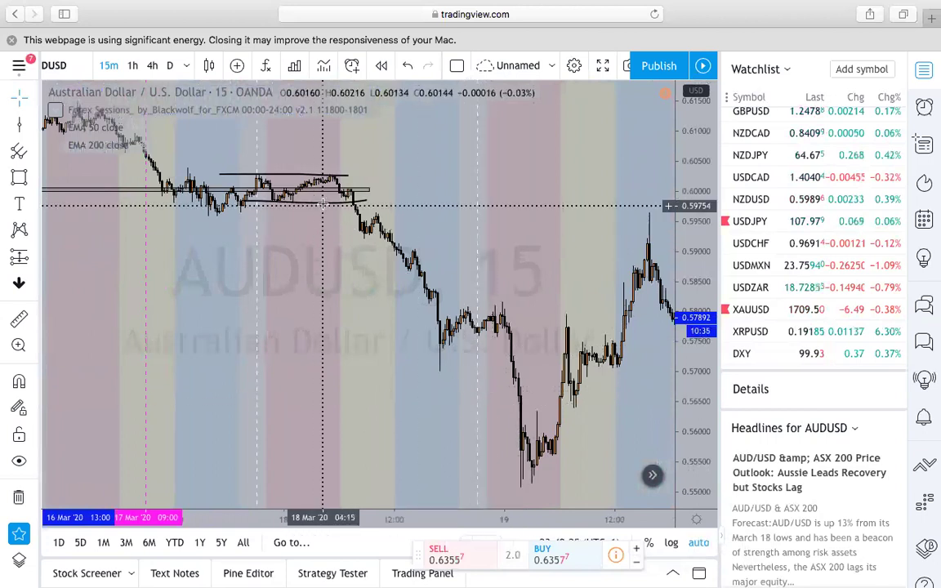
pyautogui.moveTo(325, 204)
pyautogui.mouseDown()
pyautogui.moveTo(381, 286)
pyautogui.moveTo(516, 402)
pyautogui.moveTo(543, 489)
pyautogui.mouseUp()
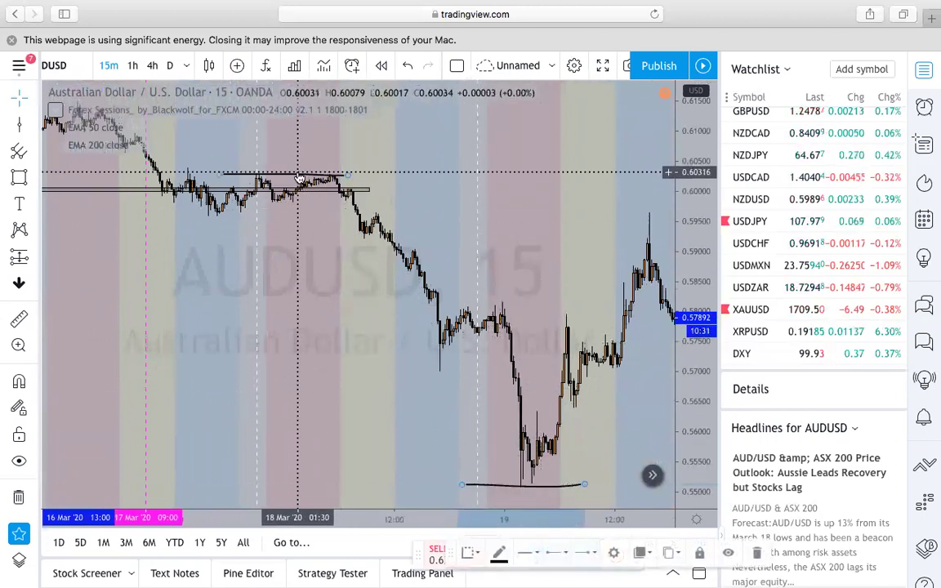
pyautogui.moveTo(324, 178); pyautogui.dragTo(528, 308)
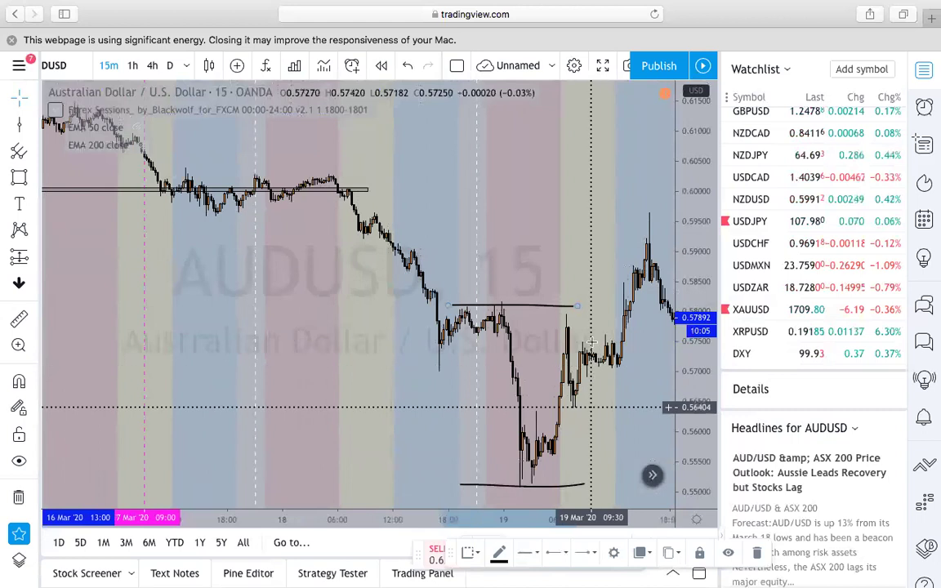
# Move the rectangle zone down to the 18 March low at 0.57046–0.57096.
pyautogui.moveTo(377, 390); pyautogui.dragTo(373, 390)
pyautogui.scroll(-3, 362, 386)
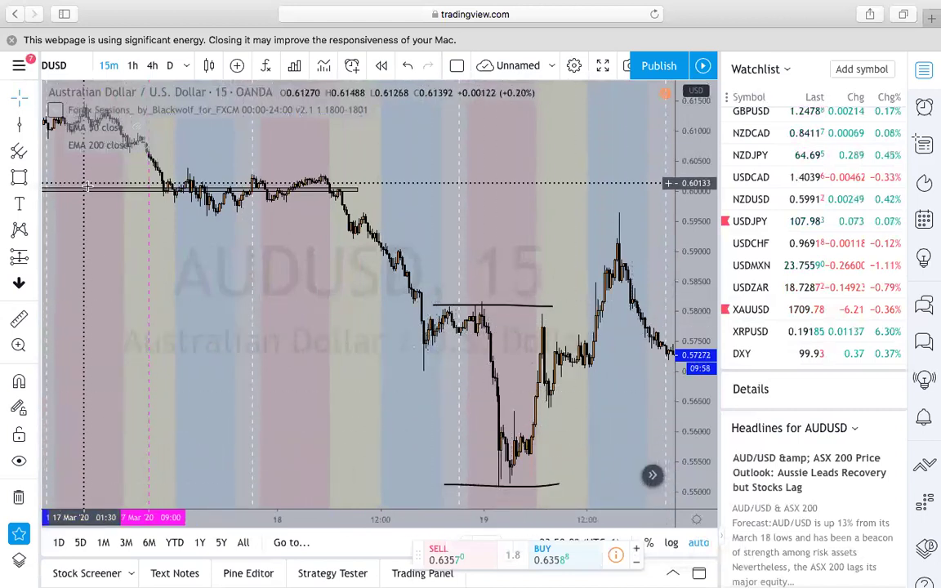
pyautogui.moveTo(91, 193)
pyautogui.mouseDown()
pyautogui.moveTo(364, 388)
pyautogui.moveTo(400, 366)
pyautogui.mouseUp()
pyautogui.moveTo(391, 401); pyautogui.dragTo(373, 399)
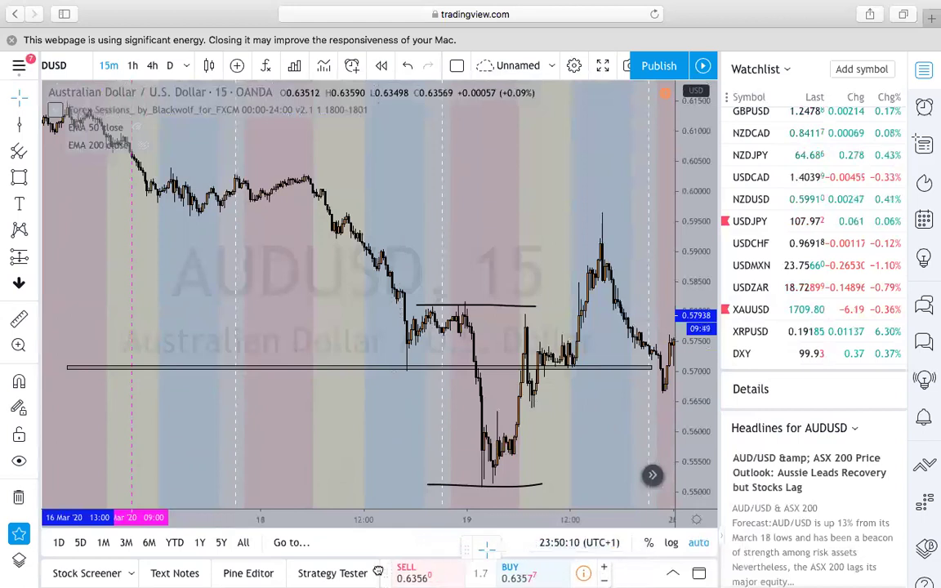
# Clone the rectangle zone and place the copy below it at 0.56410–0.56461.
pyautogui.click(380, 370)
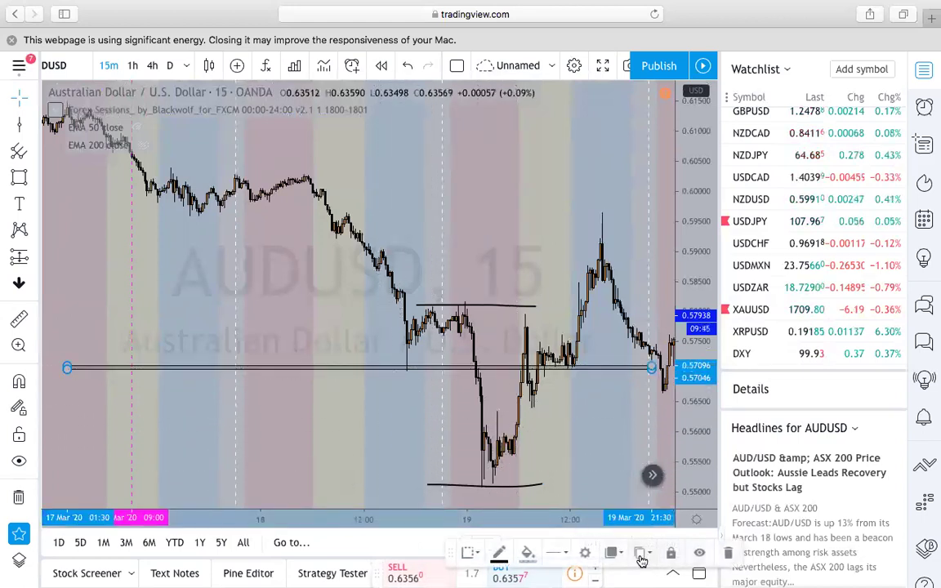
pyautogui.click(646, 504)
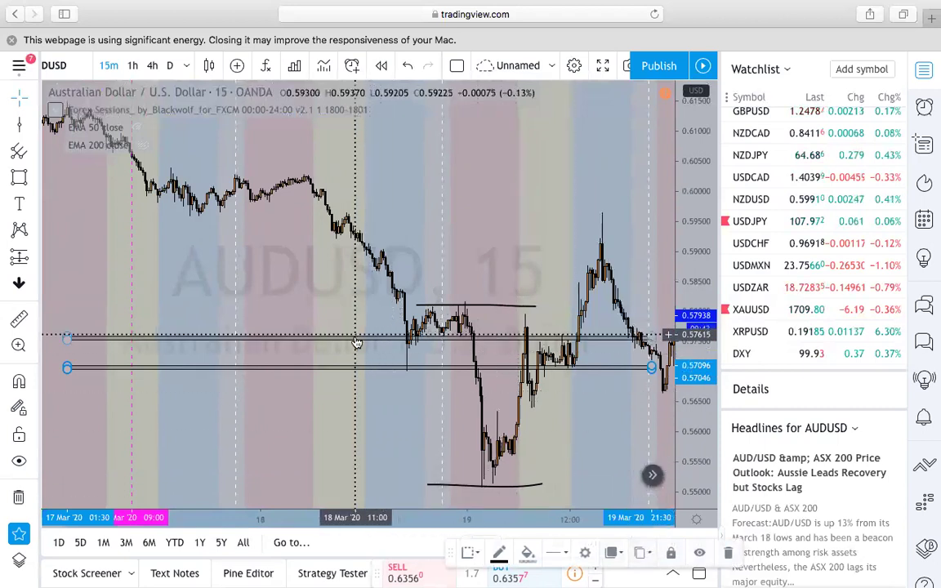
pyautogui.moveTo(354, 362)
pyautogui.mouseDown()
pyautogui.moveTo(368, 418)
pyautogui.moveTo(369, 404)
pyautogui.moveTo(401, 403)
pyautogui.mouseUp()
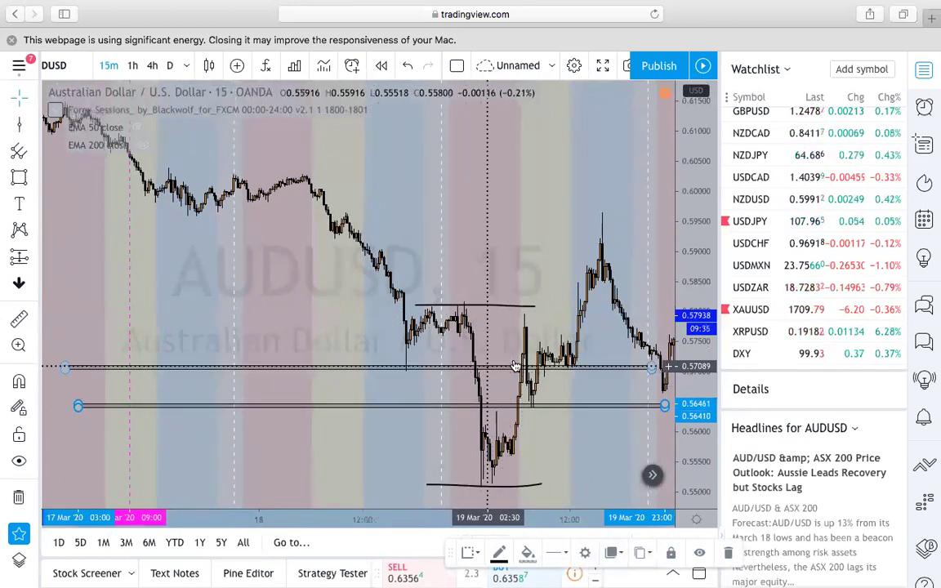
# Examine the 19 March Asian range against its high and low lines and the two rectangle zones.
pyautogui.scroll(1, 479, 368)
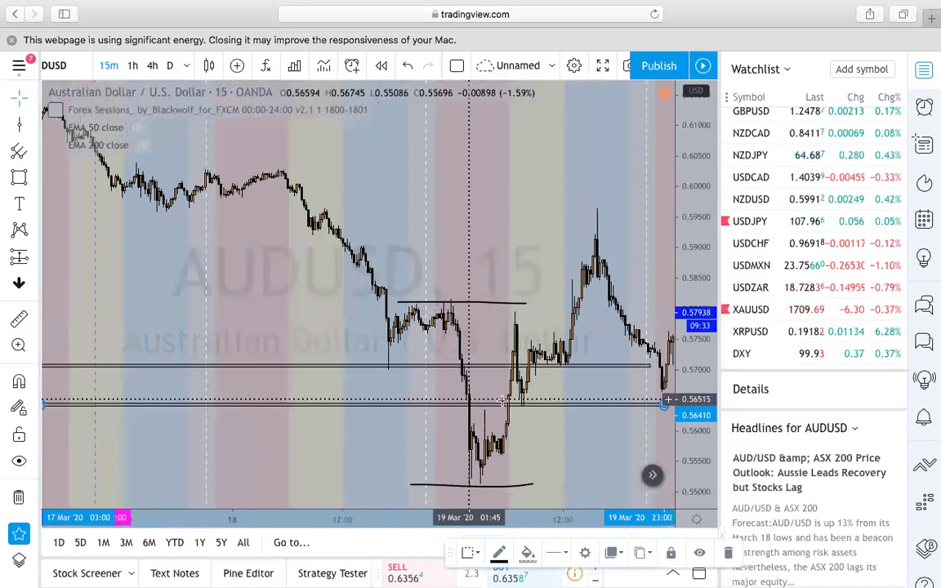
pyautogui.hscroll(2, 503, 390)
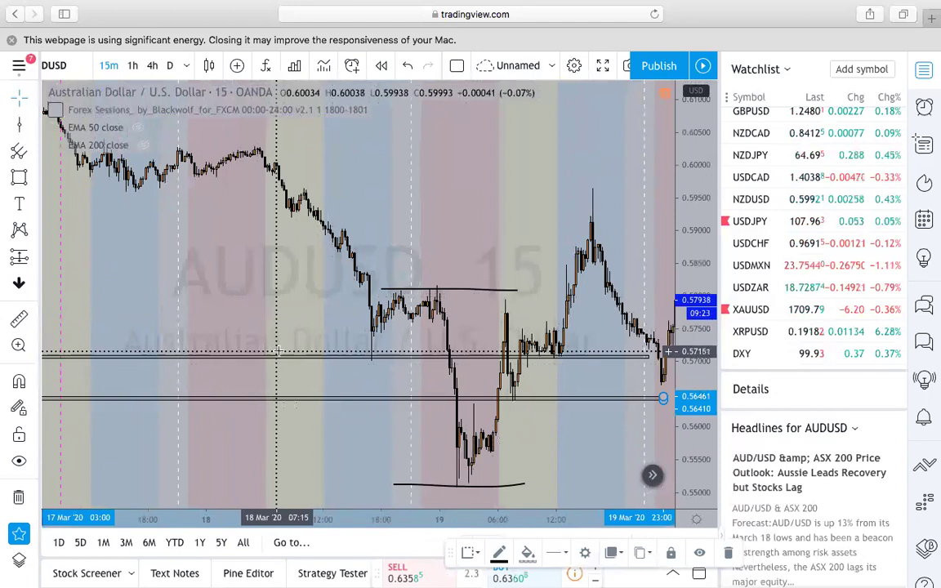
pyautogui.scroll(2, 299, 352)
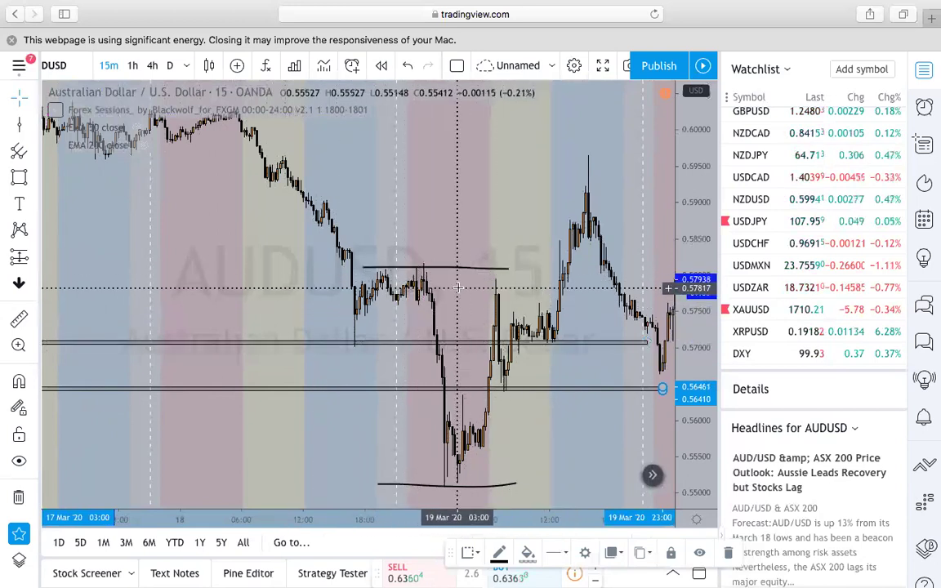
pyautogui.scroll(-1, 422, 292)
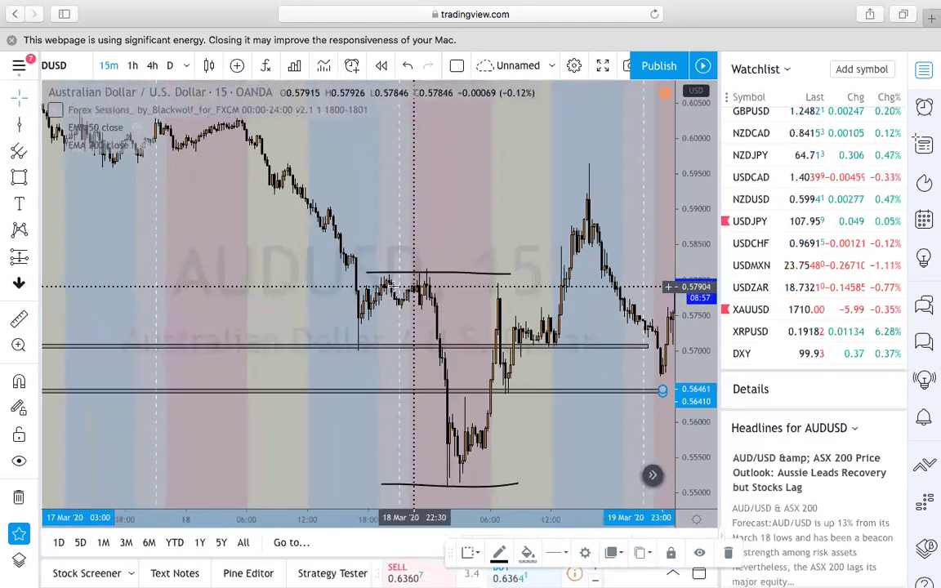
pyautogui.moveTo(299, 281); pyautogui.dragTo(441, 230)
pyautogui.scroll(3, 317, 288)
pyautogui.scroll(1, 402, 241)
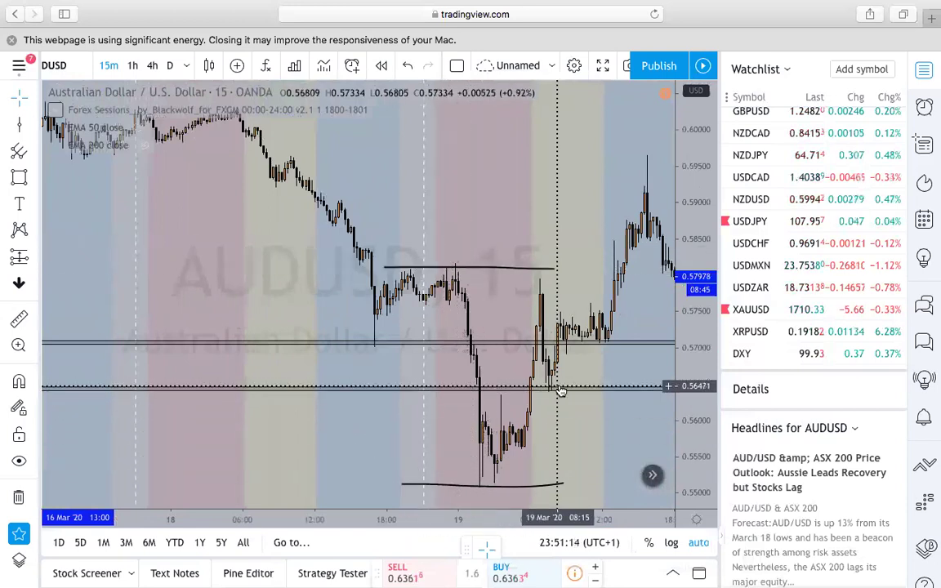
# Move the vertical London time line to 19 March 08:00.
pyautogui.scroll(-1, 254, 295)
pyautogui.scroll(-2, 254, 295)
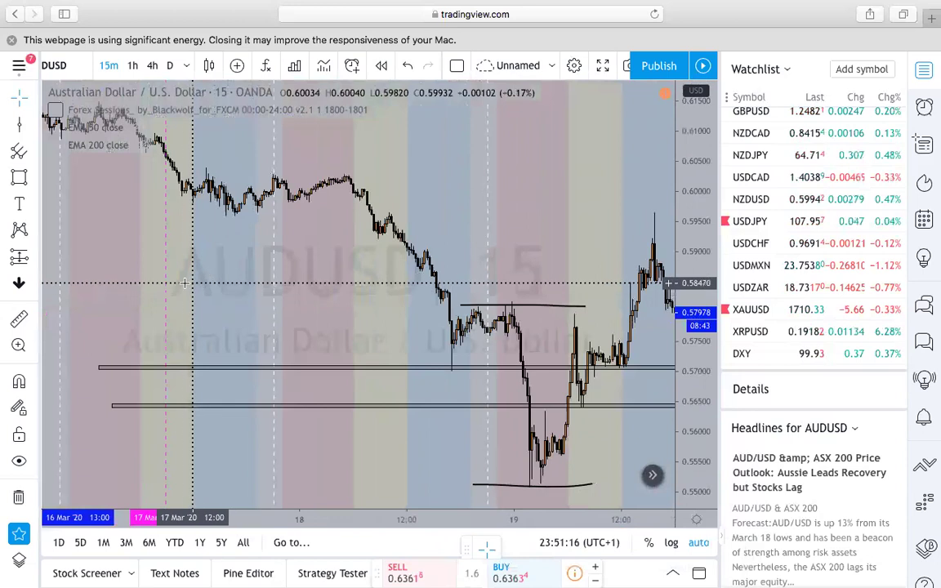
pyautogui.moveTo(165, 309); pyautogui.dragTo(480, 351)
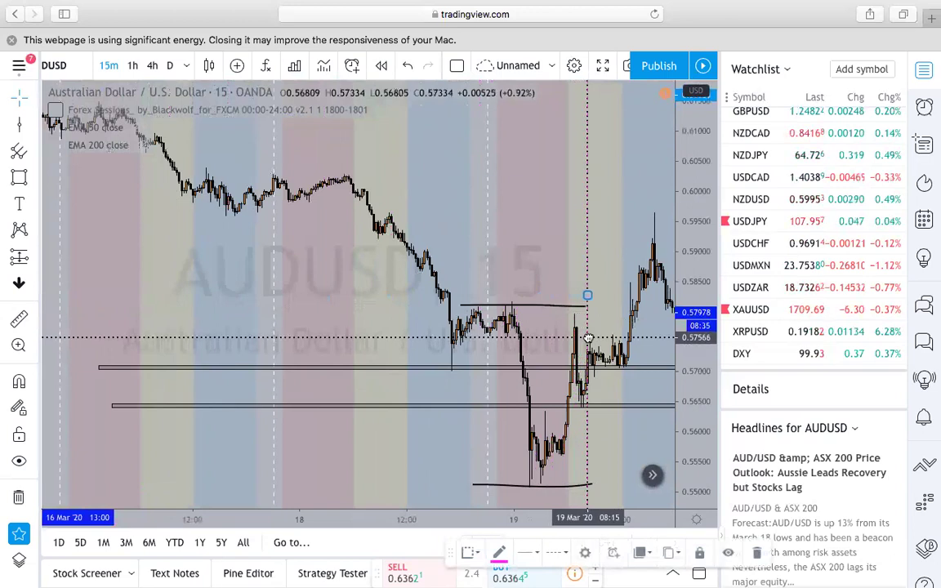
# Study the price action around the 19 March London line, the two rectangle zones and the preceding Asian move.
pyautogui.scroll(5, 445, 359)
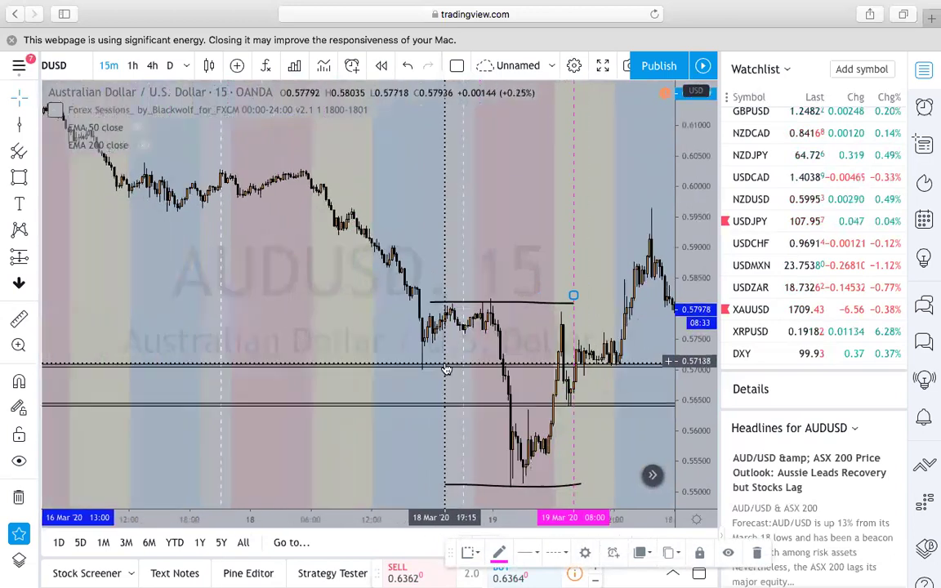
pyautogui.scroll(1, 445, 358)
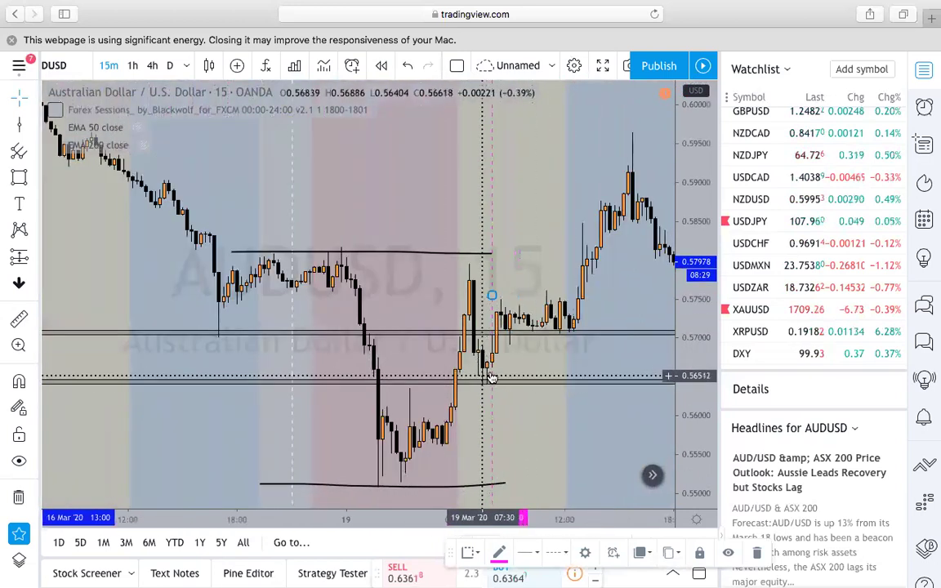
pyautogui.scroll(-3, 523, 352)
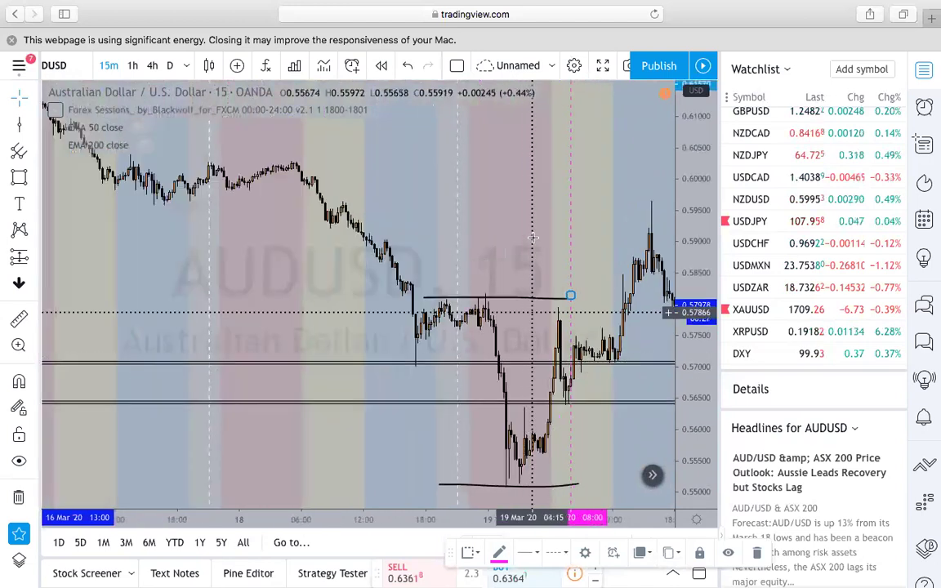
pyautogui.moveTo(490, 237); pyautogui.dragTo(409, 239)
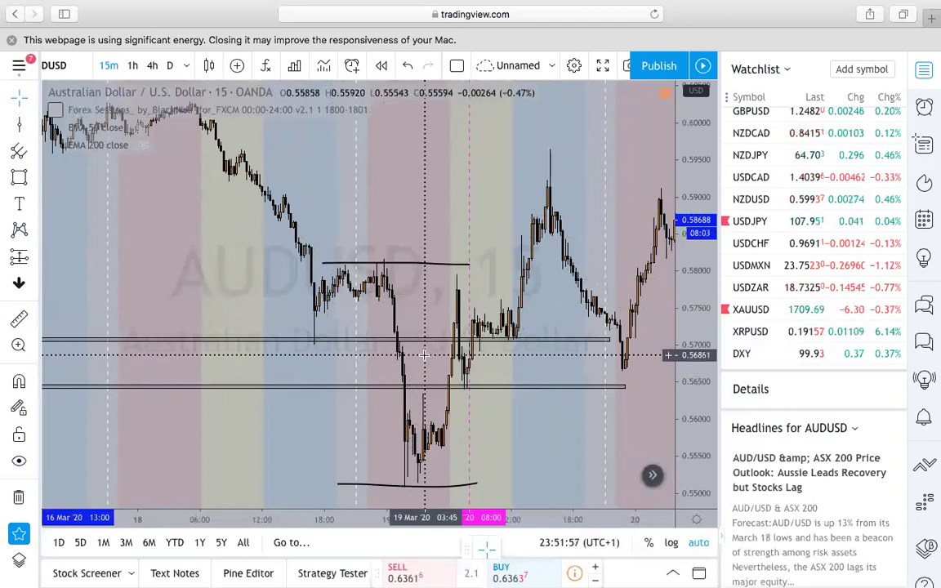
pyautogui.scroll(-1, 424, 355)
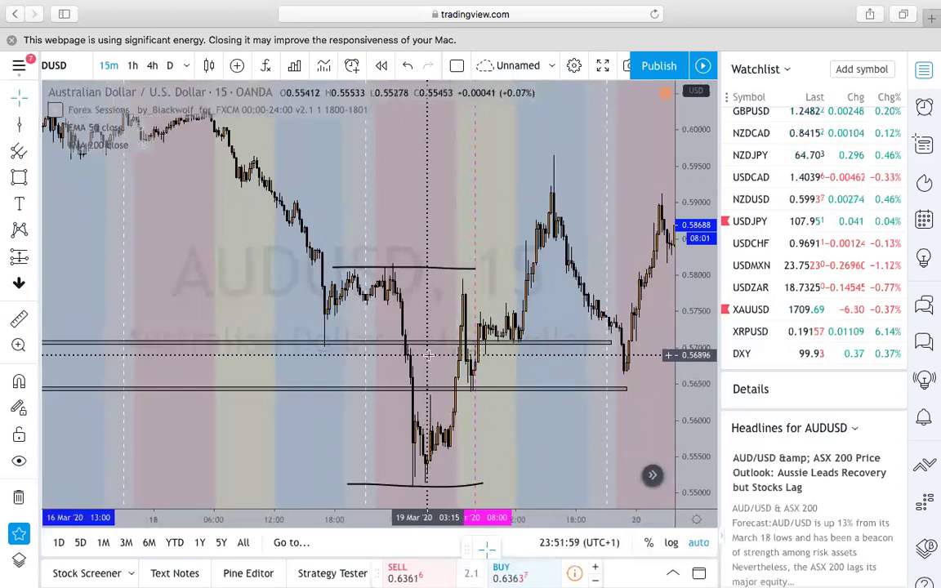
pyautogui.scroll(1, 401, 343)
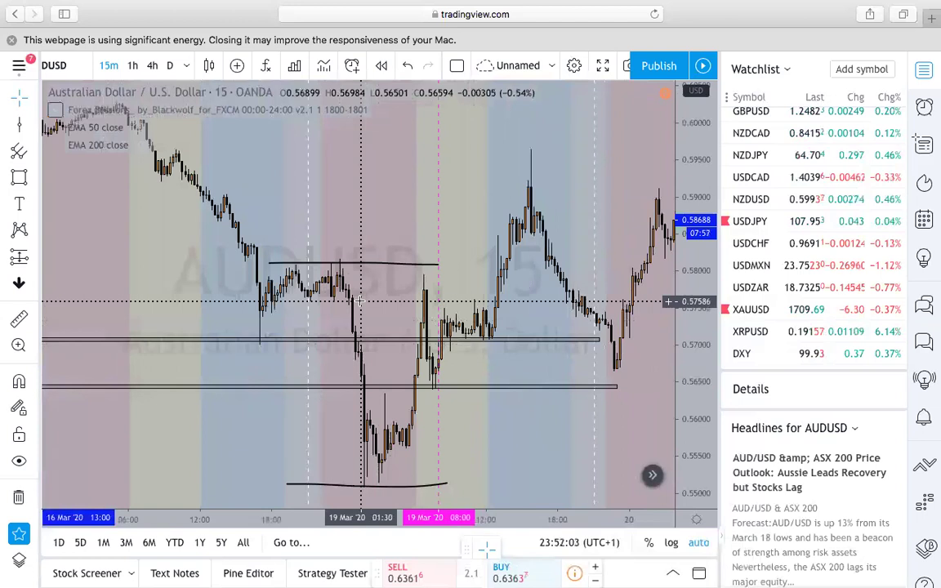
pyautogui.scroll(-3, 294, 278)
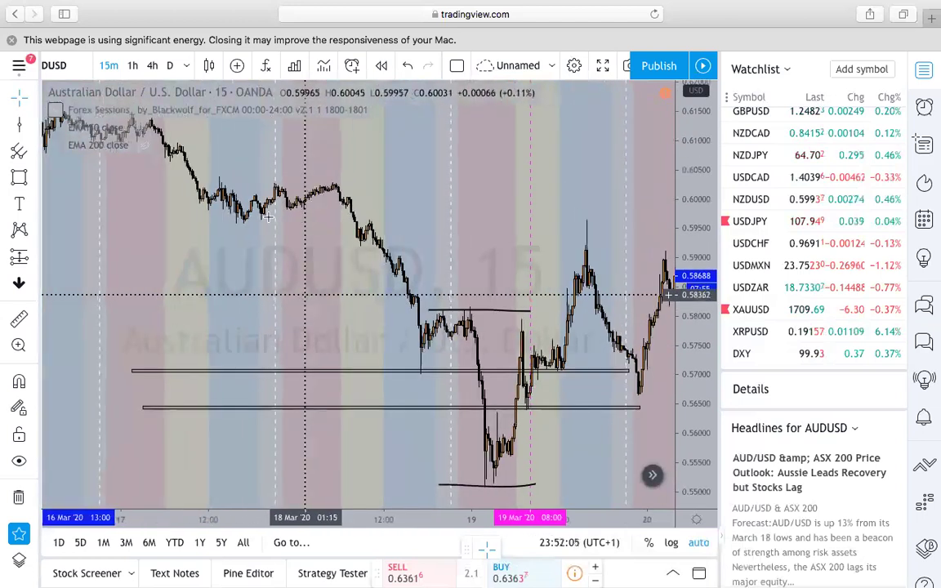
pyautogui.scroll(1, 410, 317)
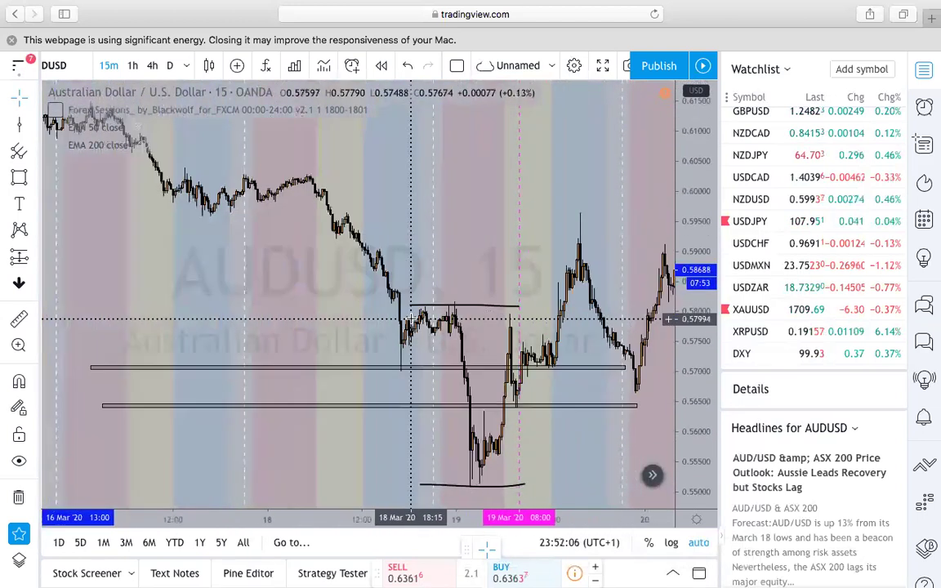
pyautogui.scroll(1, 410, 317)
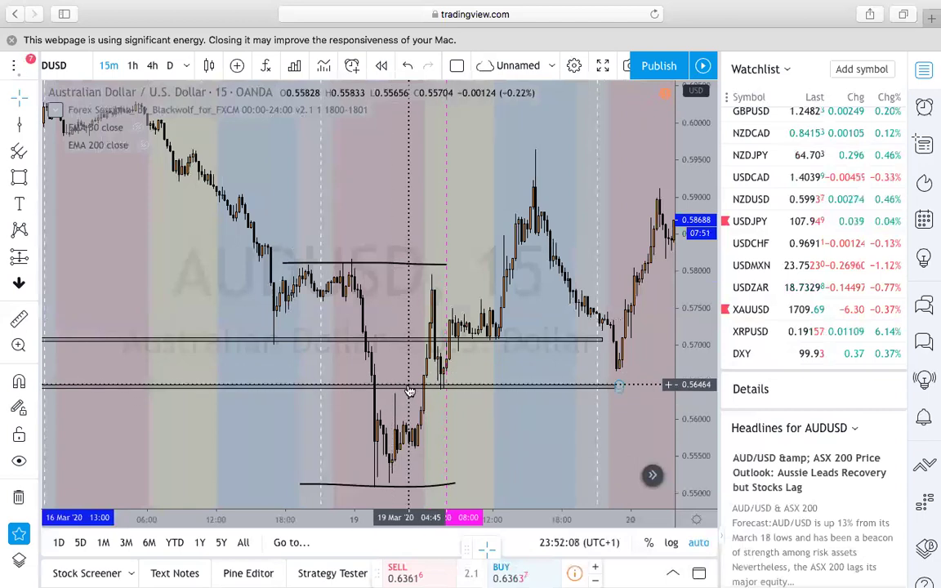
pyautogui.hscroll(2, 409, 392)
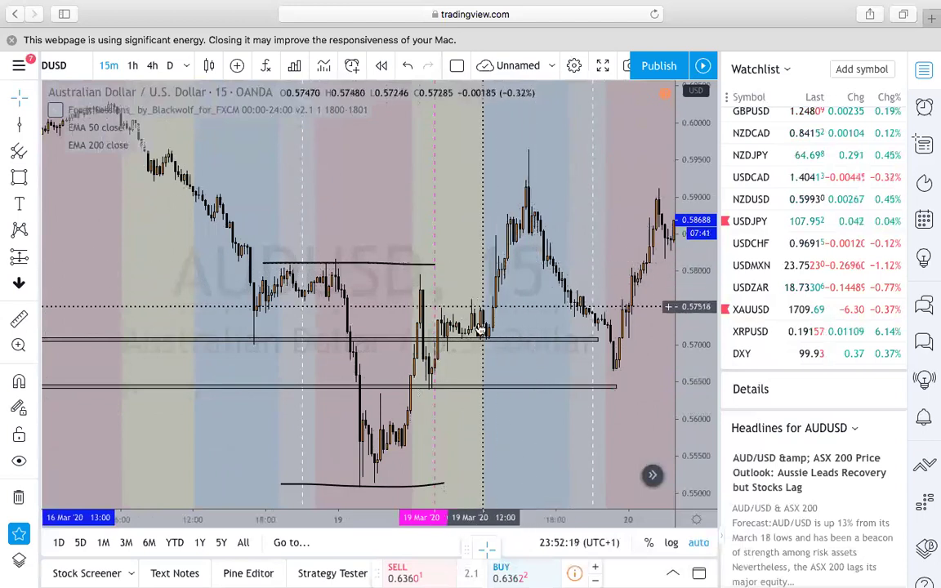
# Move the Asian high and low lines onto the high and low of the 20 March Asian range.
pyautogui.moveTo(507, 286); pyautogui.dragTo(438, 220)
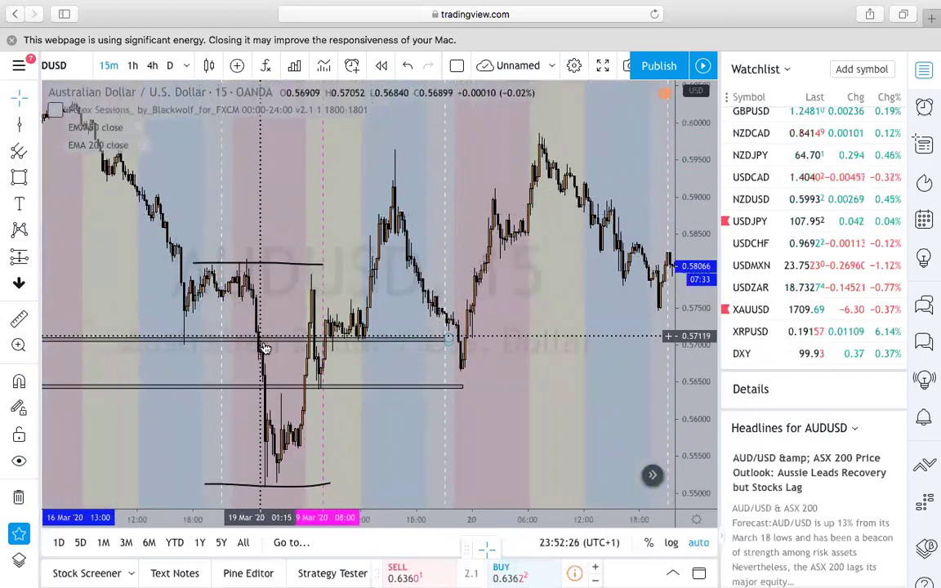
pyautogui.moveTo(272, 268)
pyautogui.mouseDown()
pyautogui.moveTo(465, 235)
pyautogui.moveTo(515, 195)
pyautogui.moveTo(503, 192)
pyautogui.mouseUp()
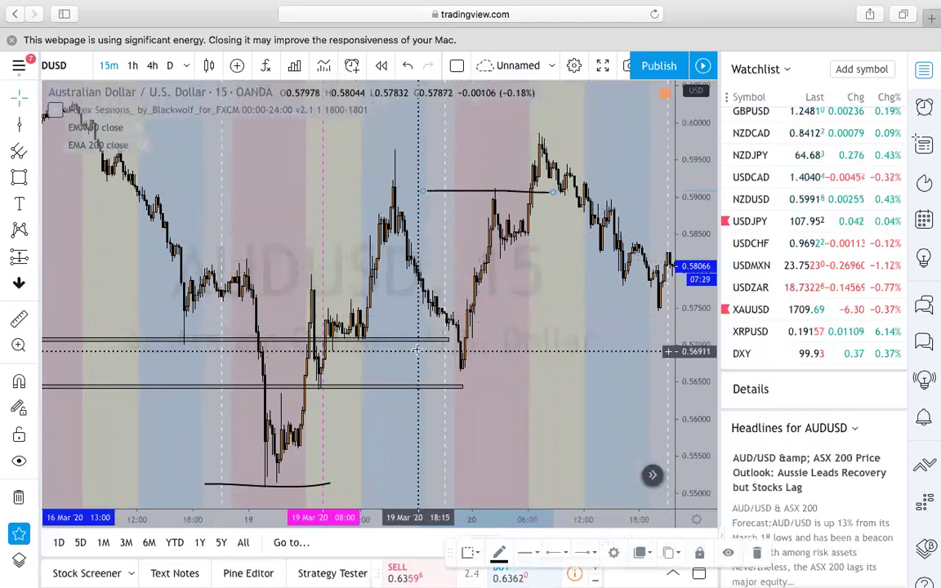
pyautogui.scroll(2, 416, 350)
pyautogui.scroll(3, 416, 346)
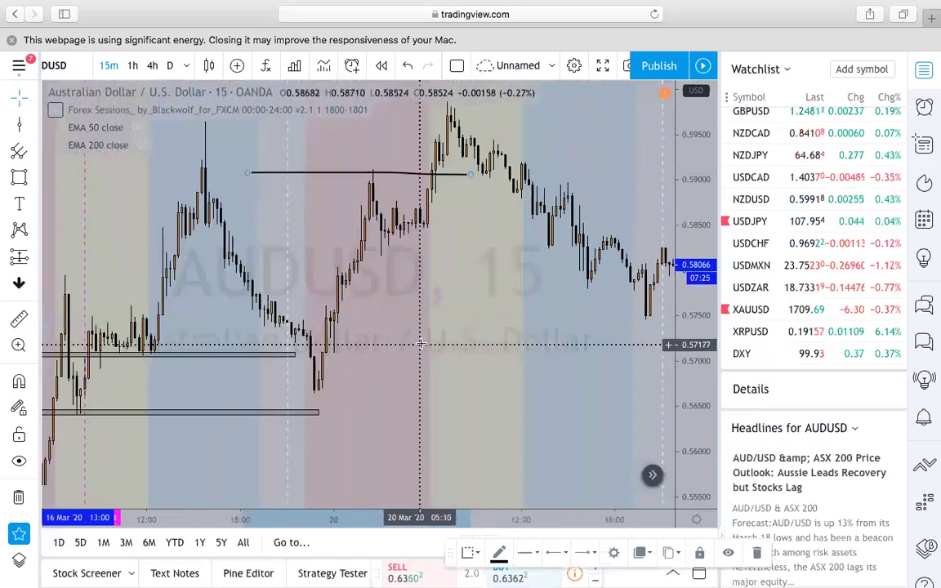
pyautogui.scroll(-3, 139, 357)
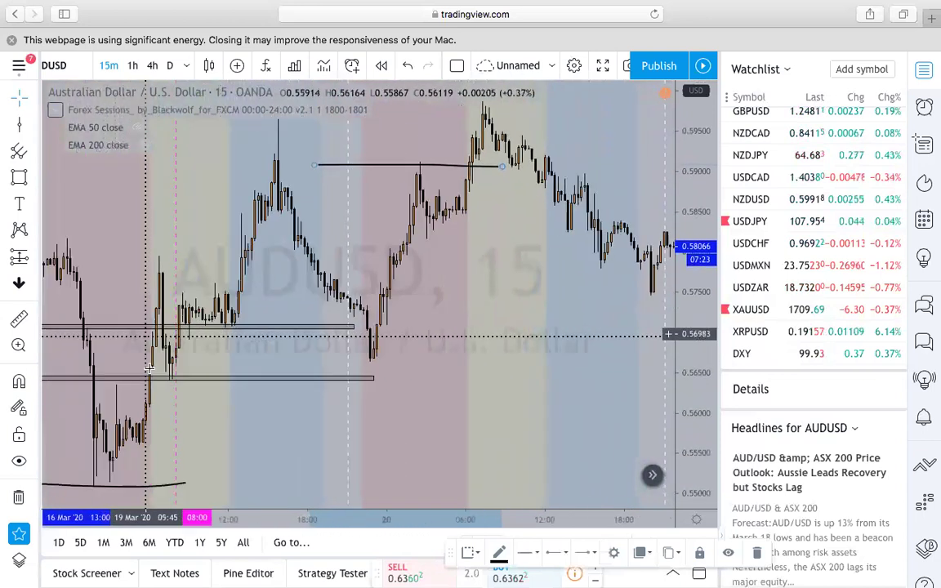
pyautogui.moveTo(197, 493); pyautogui.dragTo(431, 363)
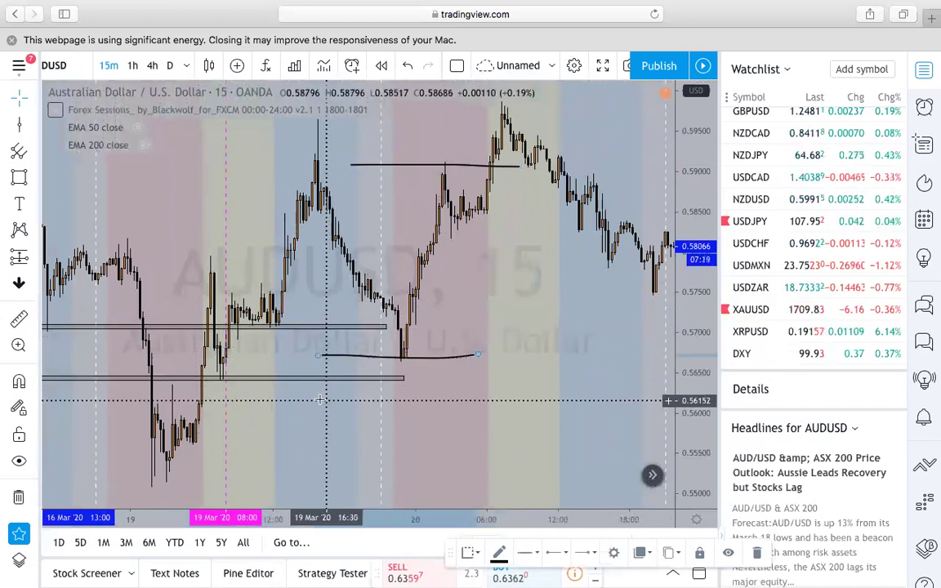
# Move the vertical London time line to 20 March 08:15.
pyautogui.moveTo(227, 453); pyautogui.dragTo(431, 395)
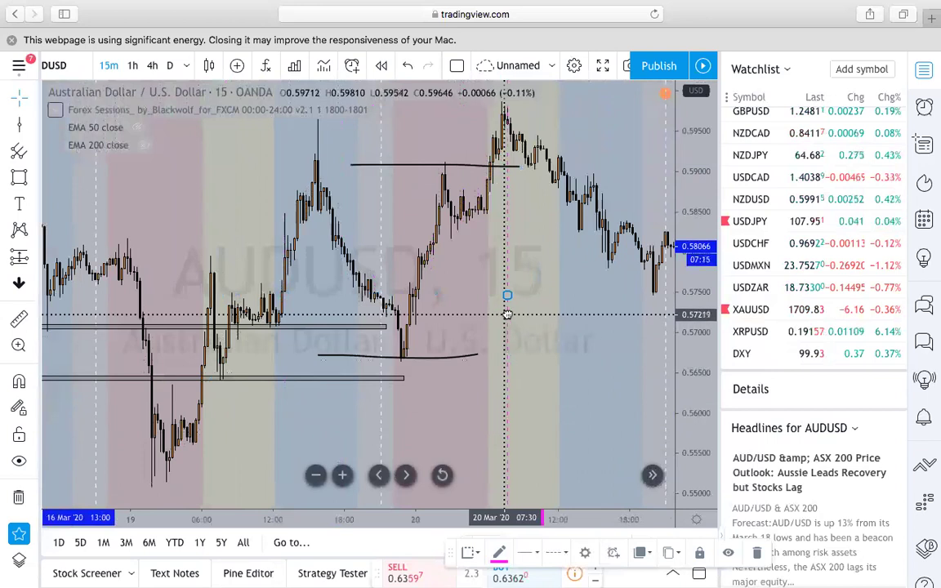
pyautogui.hscroll(-3, 496, 323)
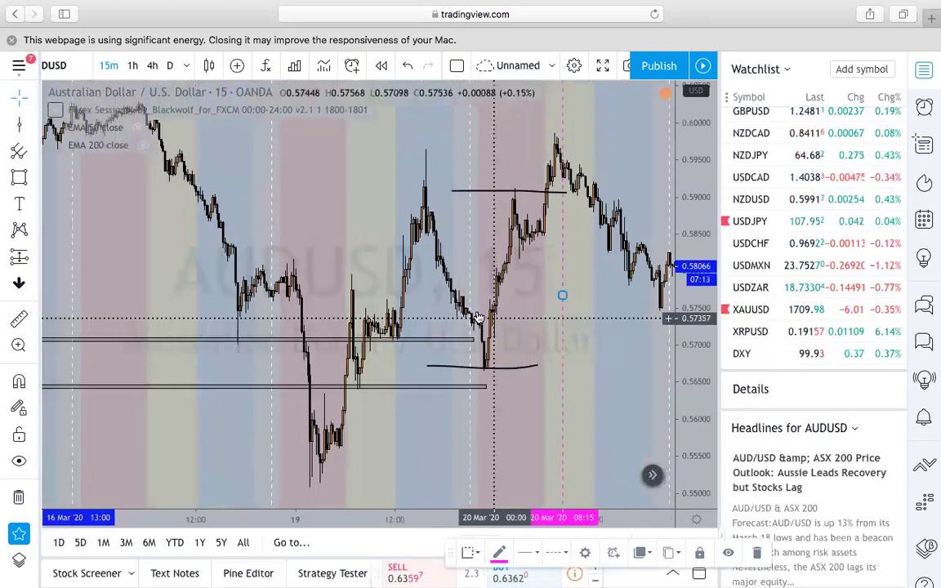
# Move the two rectangle zones up to about 0.58113–0.58164 and 0.59648–0.59699, and extend them past the 20 March London line.
pyautogui.scroll(3, 405, 279)
pyautogui.scroll(-4, 400, 278)
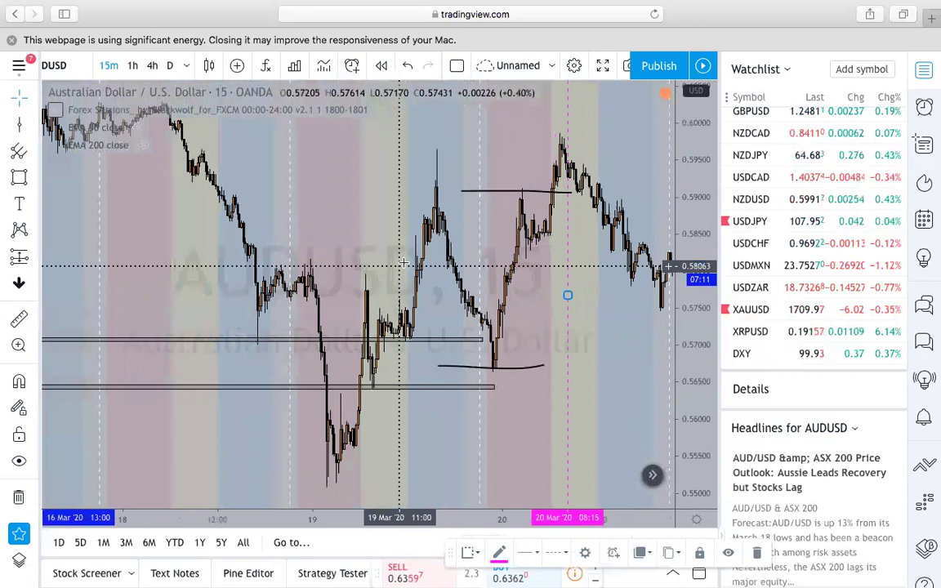
pyautogui.scroll(3, 409, 257)
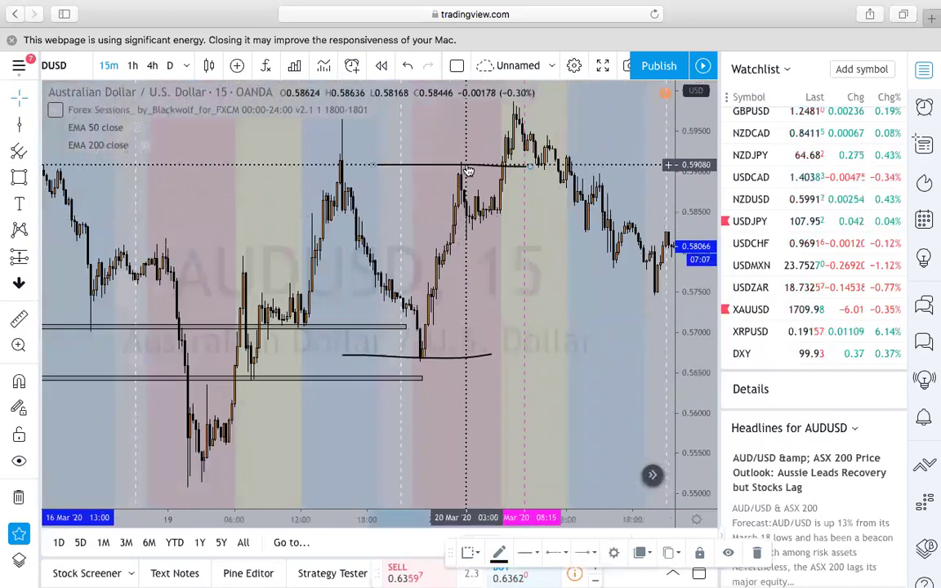
pyautogui.moveTo(354, 328); pyautogui.dragTo(515, 240)
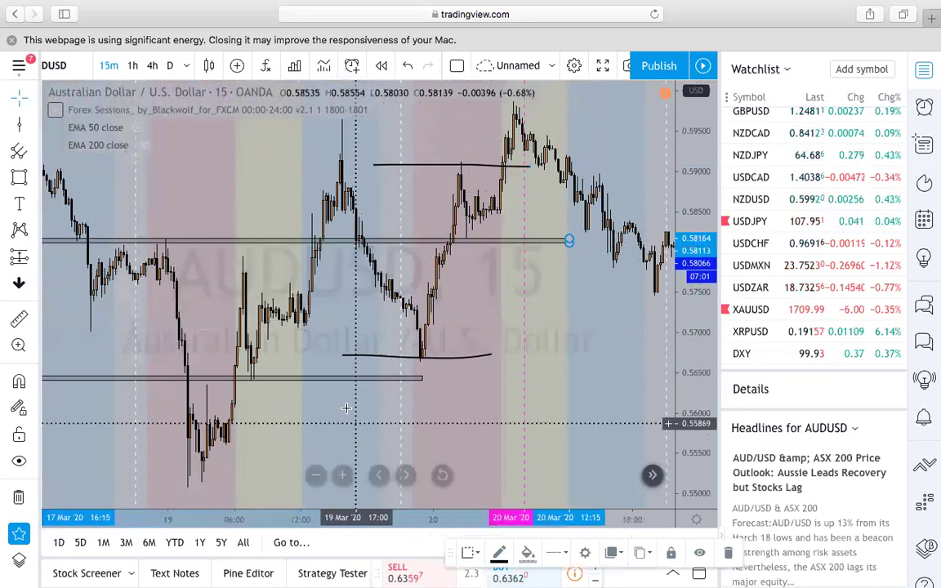
pyautogui.moveTo(347, 378); pyautogui.dragTo(484, 114)
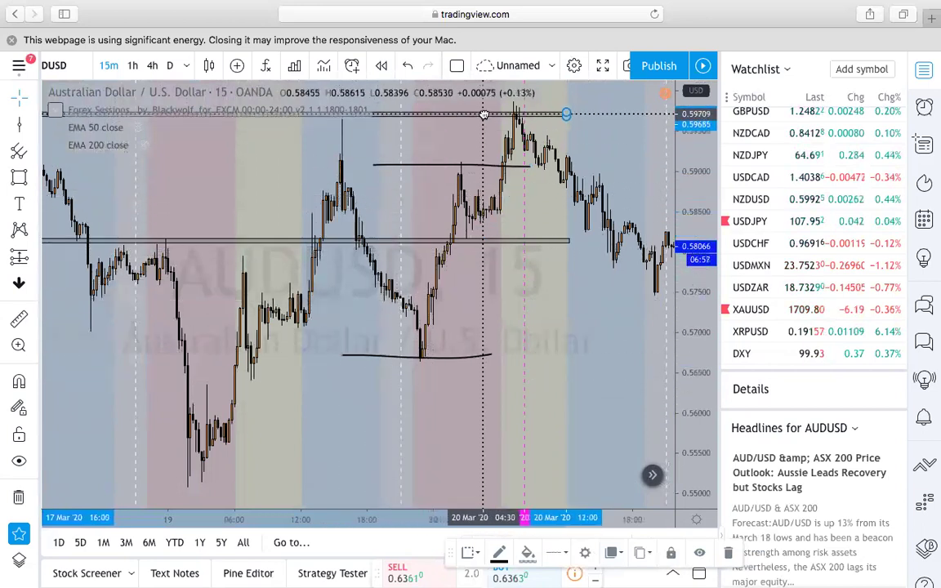
pyautogui.scroll(-5, 425, 245)
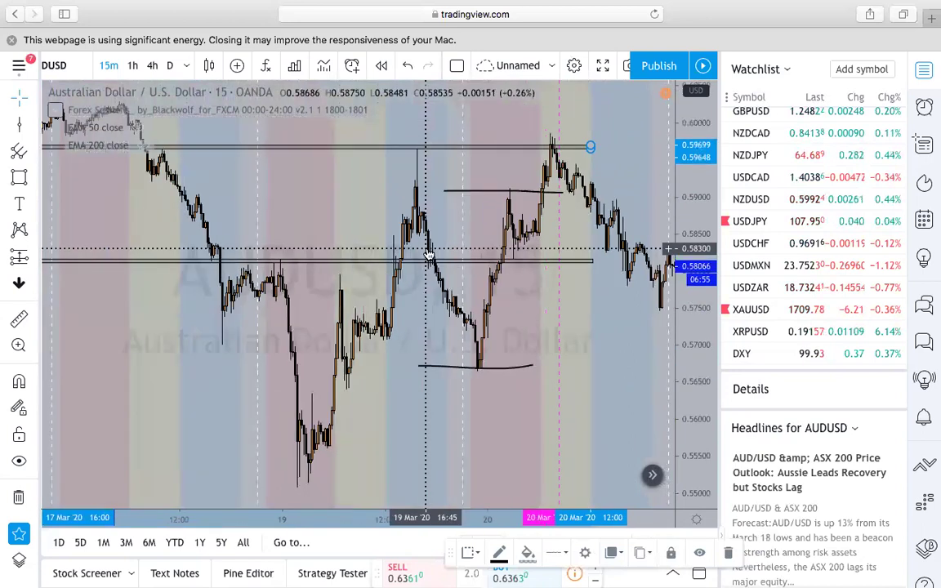
pyautogui.scroll(-2, 430, 225)
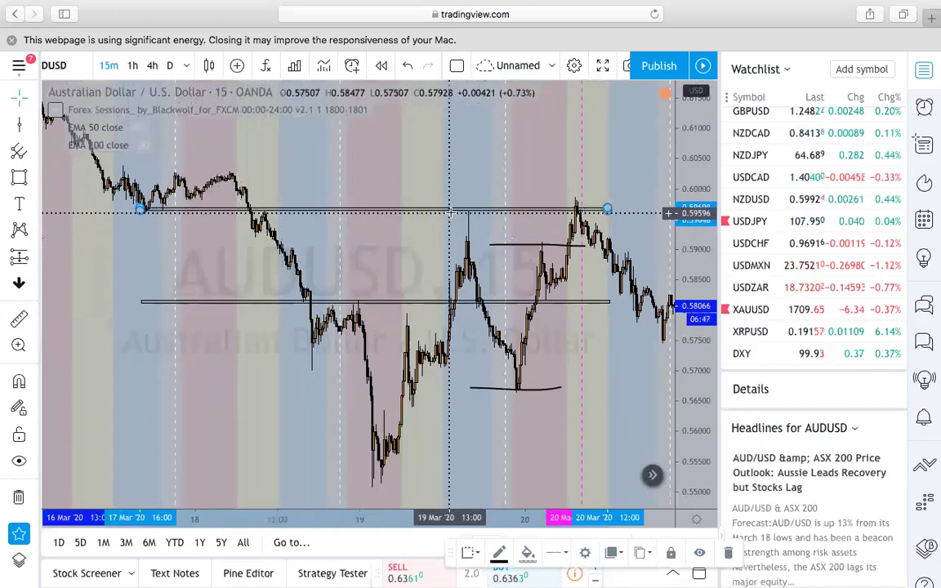
pyautogui.scroll(4, 474, 219)
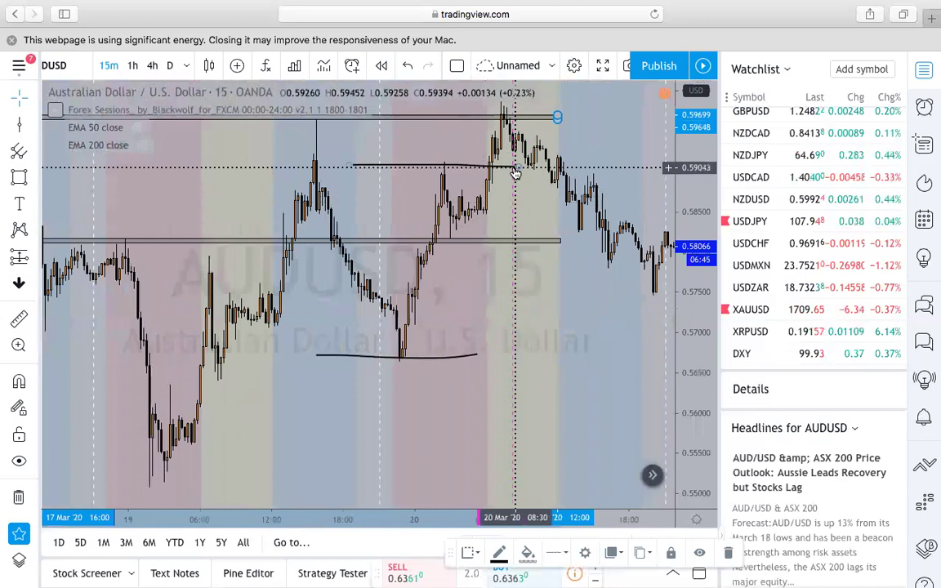
# Move the Asian high line onto the high of the 23 March Asian range.
pyautogui.moveTo(585, 276); pyautogui.dragTo(516, 283)
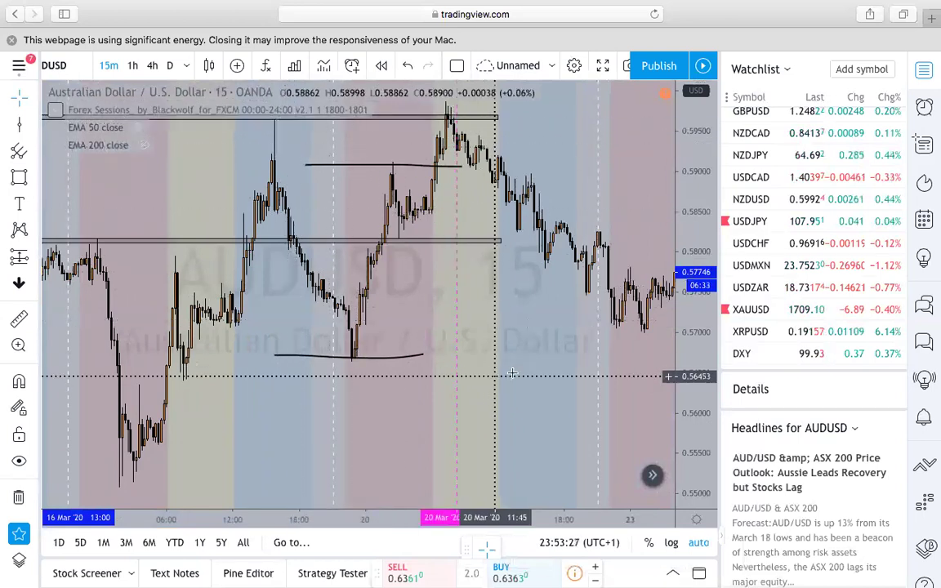
pyautogui.moveTo(522, 341); pyautogui.dragTo(331, 352)
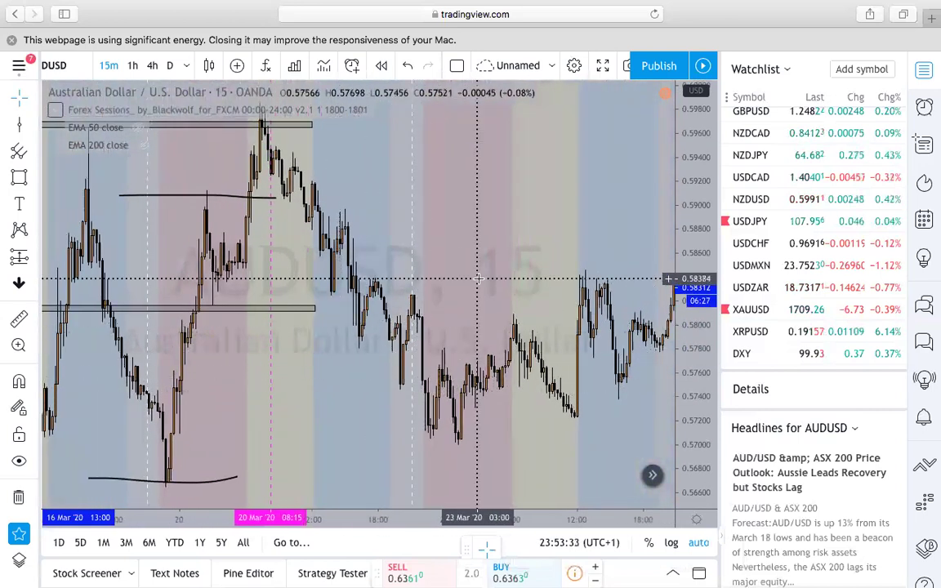
pyautogui.scroll(3, 457, 286)
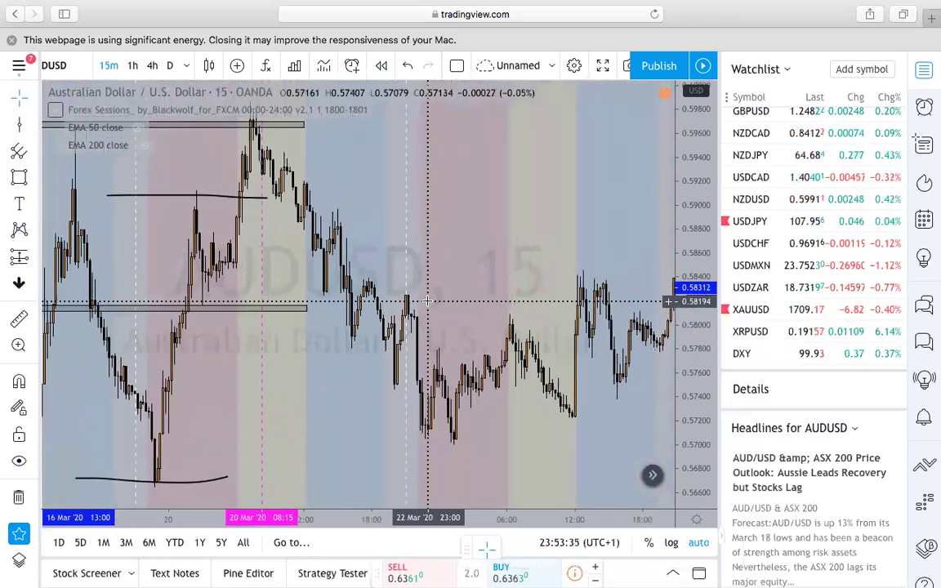
pyautogui.scroll(2, 427, 301)
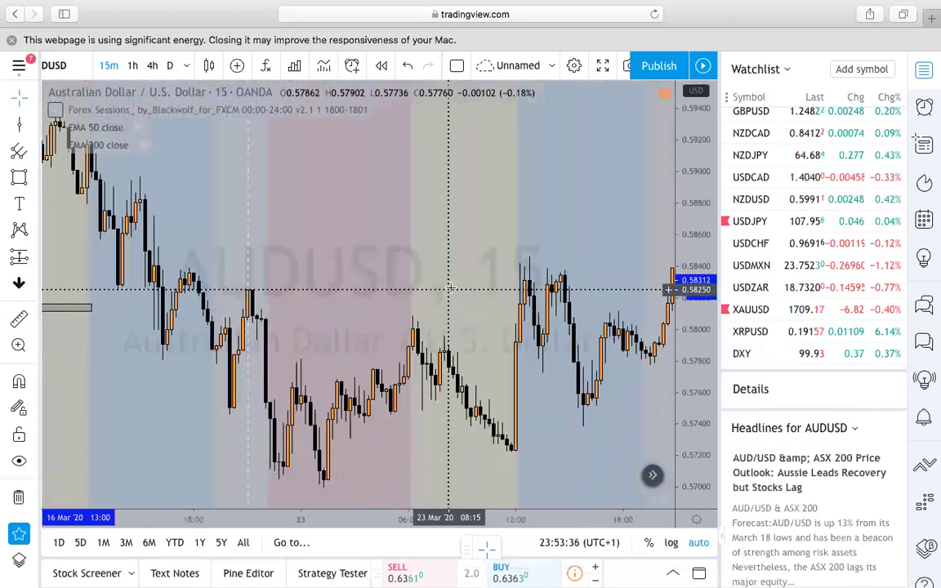
pyautogui.scroll(4, 461, 288)
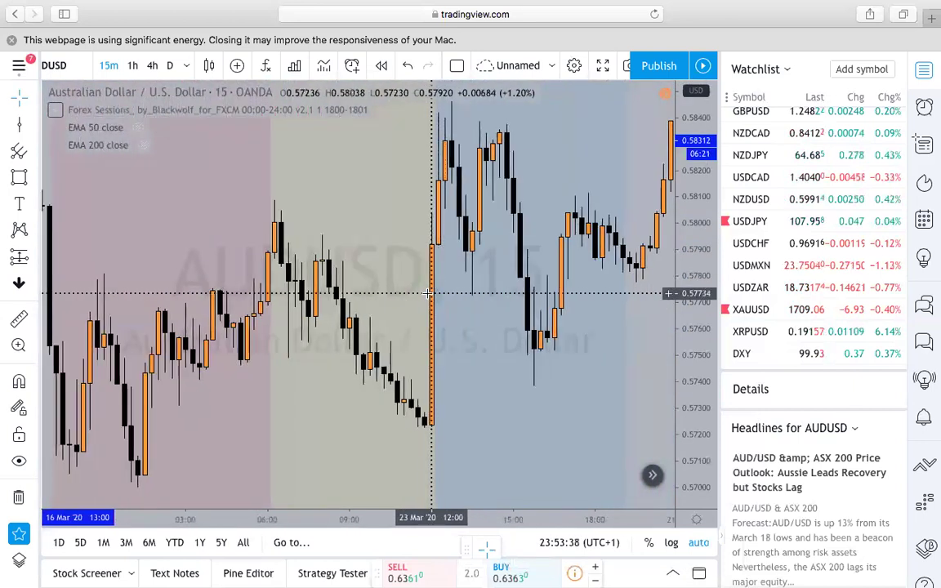
pyautogui.scroll(-3, 427, 290)
pyautogui.scroll(-3, 404, 360)
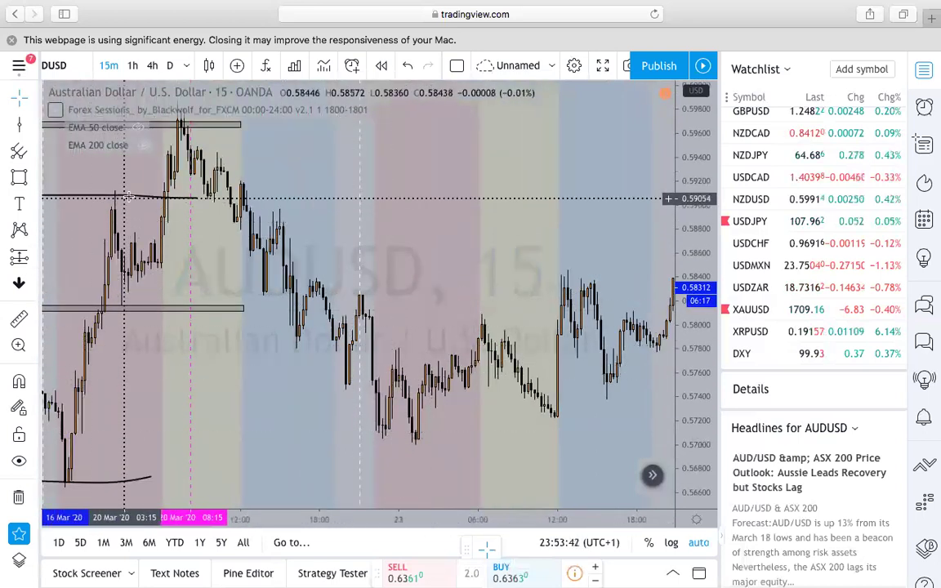
pyautogui.click(165, 198)
pyautogui.moveTo(165, 197); pyautogui.dragTo(478, 321)
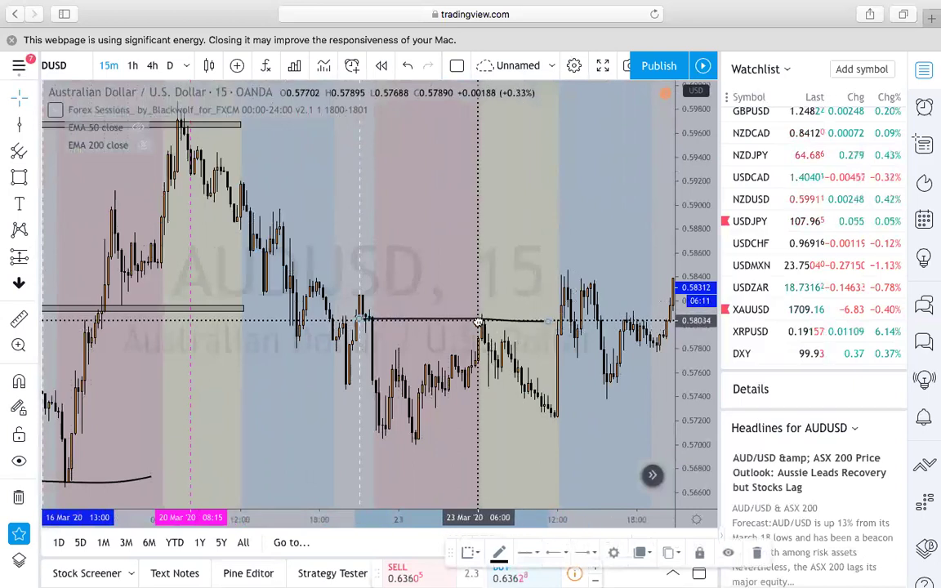
pyautogui.scroll(3, 344, 310)
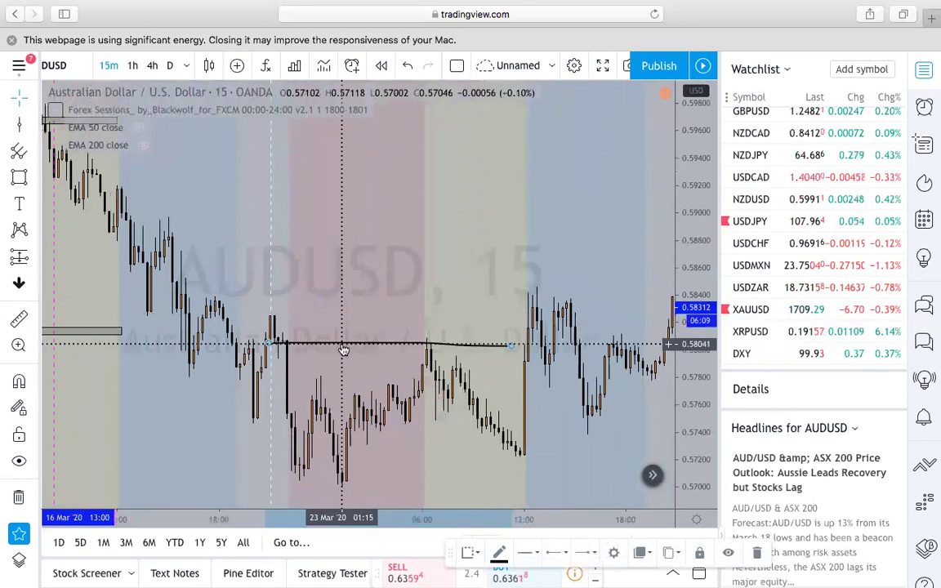
pyautogui.moveTo(299, 343); pyautogui.dragTo(292, 337)
pyautogui.moveTo(344, 287); pyautogui.dragTo(377, 295)
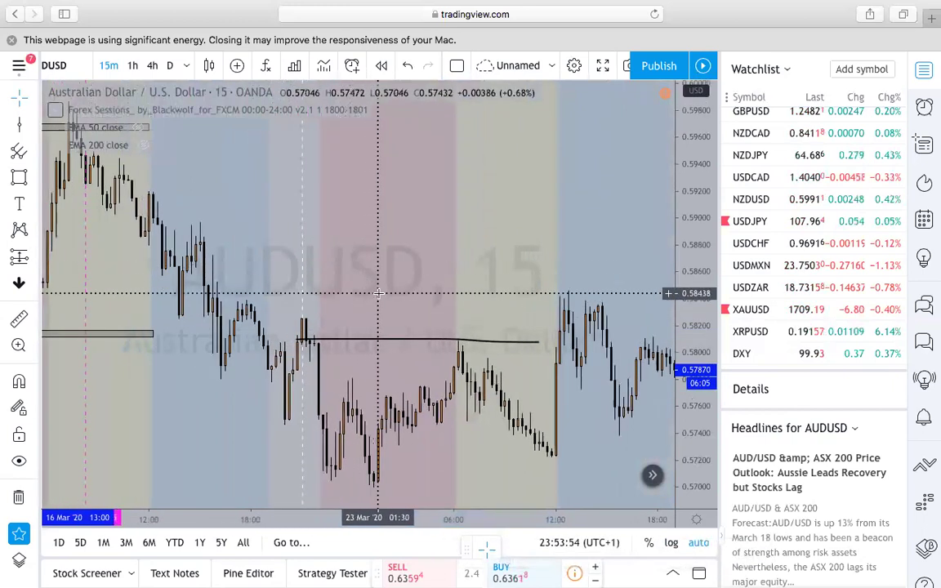
# Move the Asian low line onto the low of the 23 March Asian range.
pyautogui.scroll(-3, 377, 295)
pyautogui.moveTo(202, 483); pyautogui.dragTo(508, 441)
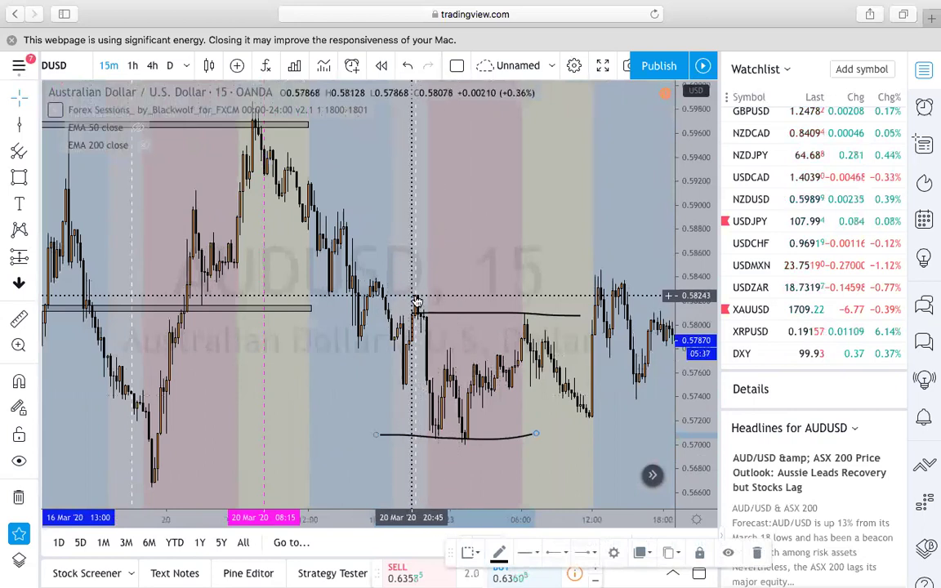
pyautogui.moveTo(496, 301); pyautogui.dragTo(507, 203)
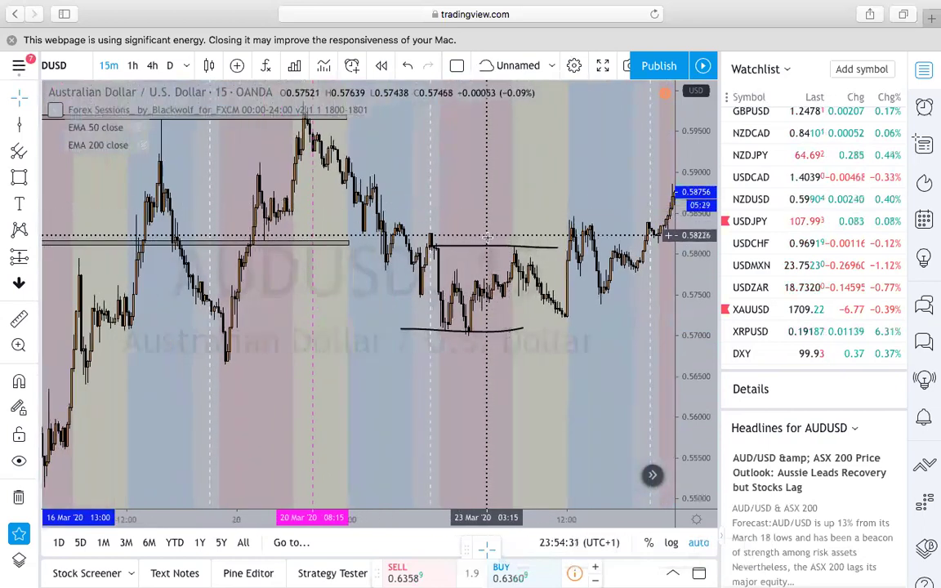
pyautogui.moveTo(508, 214); pyautogui.dragTo(518, 250)
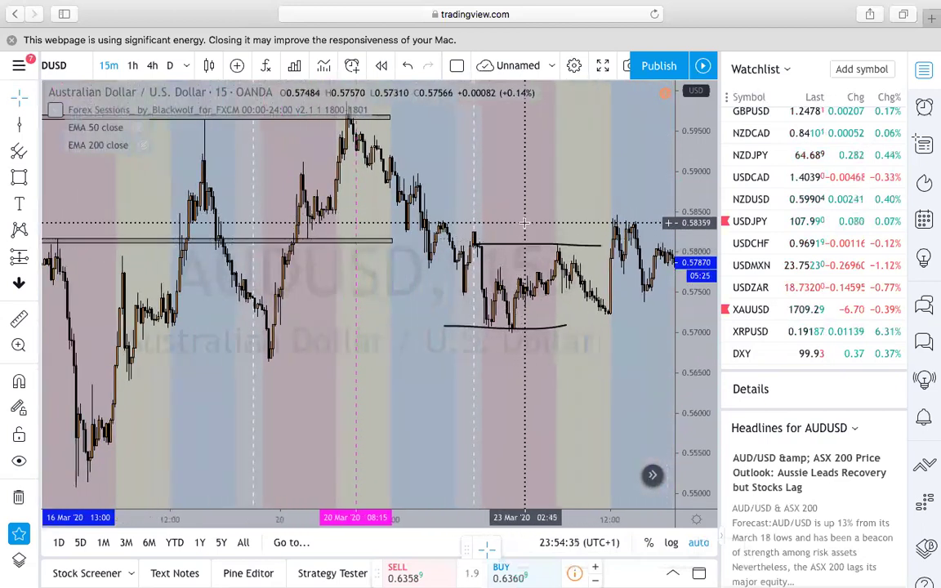
# Move the two rectangle zones across 23 March at about 0.58101–0.58151 and 0.57659–0.57710.
pyautogui.scroll(5, 491, 237)
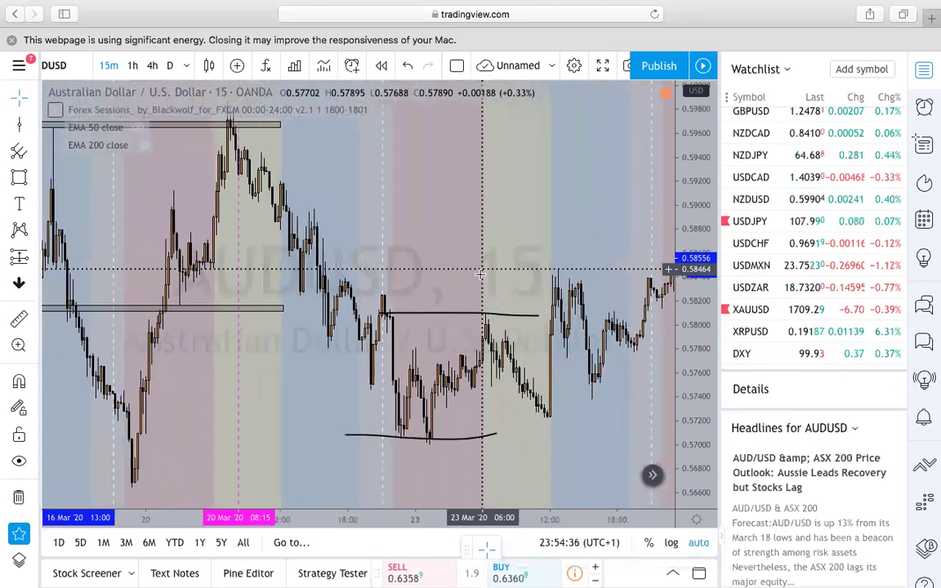
pyautogui.click(435, 316)
pyautogui.moveTo(224, 309); pyautogui.dragTo(505, 307)
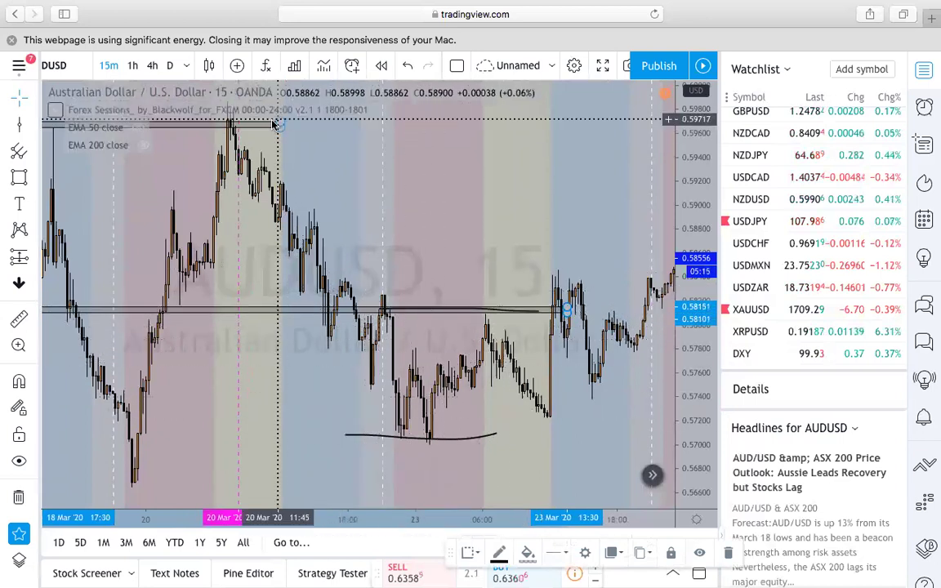
pyautogui.moveTo(272, 147); pyautogui.dragTo(253, 208)
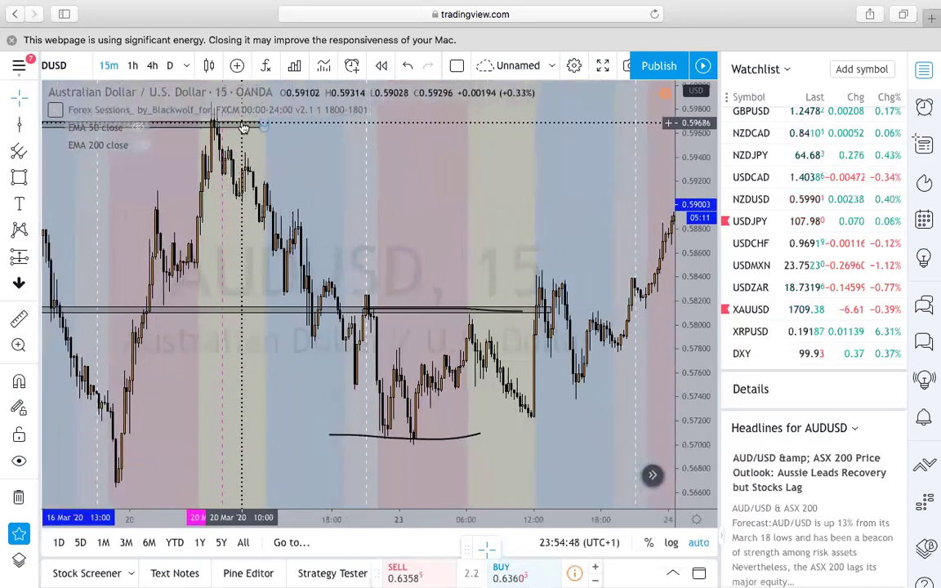
pyautogui.moveTo(248, 126); pyautogui.dragTo(551, 365)
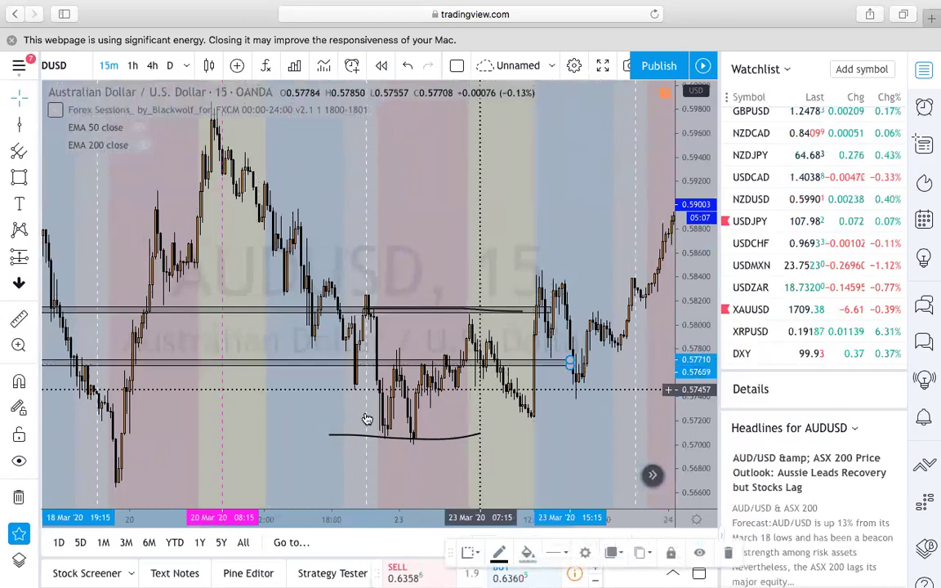
# Move the vertical London time line to 23 March 08:00.
pyautogui.scroll(2, 368, 419)
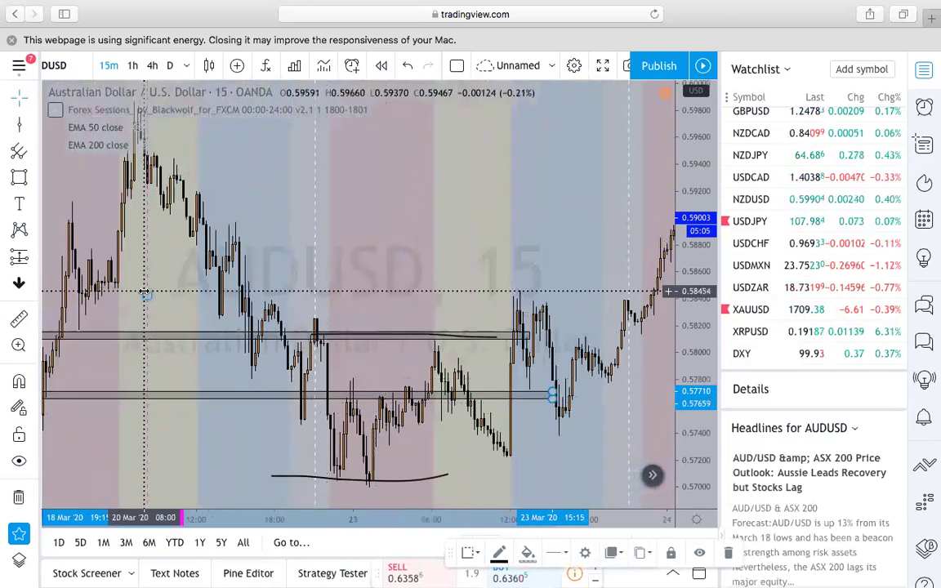
pyautogui.moveTo(148, 293); pyautogui.dragTo(356, 288)
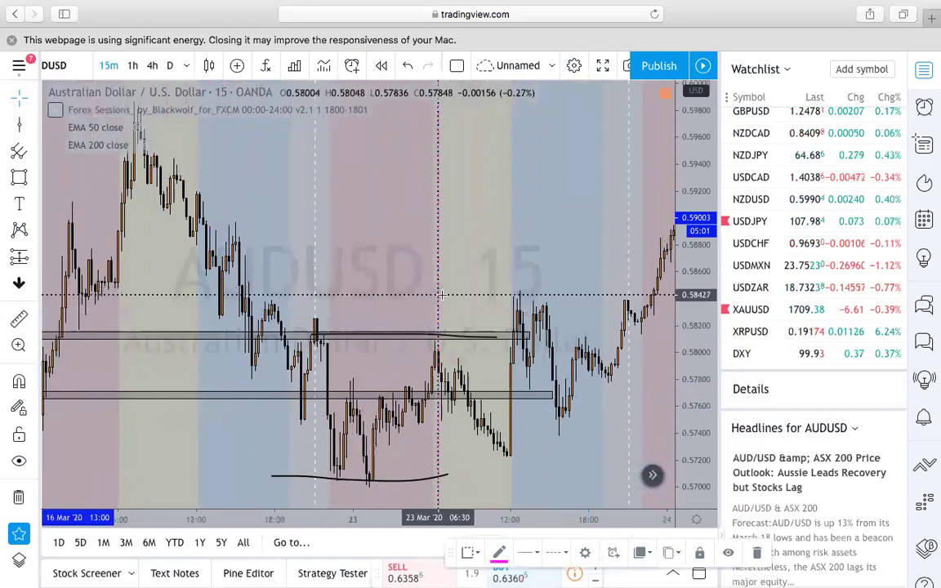
pyautogui.moveTo(451, 293); pyautogui.dragTo(455, 292)
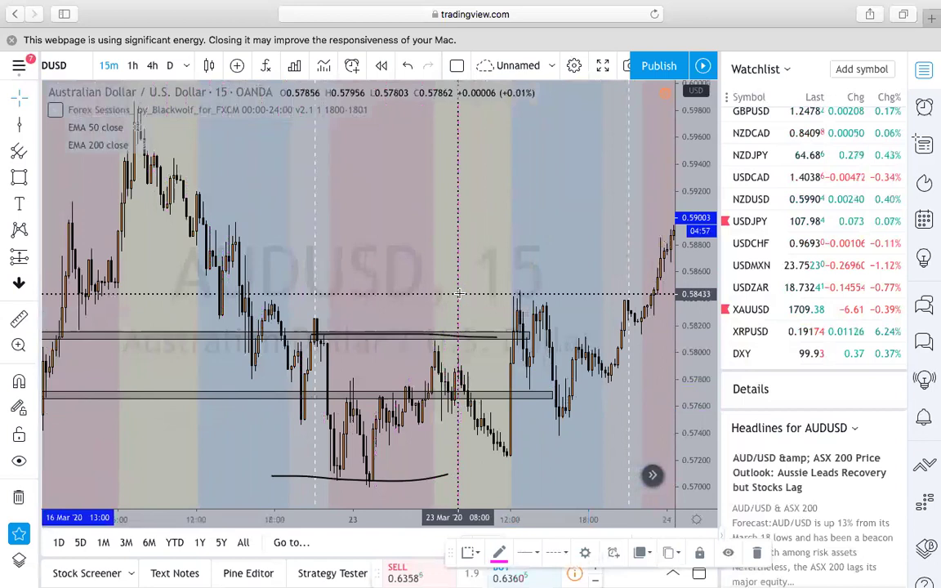
# Measure the price drop after the 23 March London line and the sharp rise that follows around 12:00.
pyautogui.scroll(2, 452, 361)
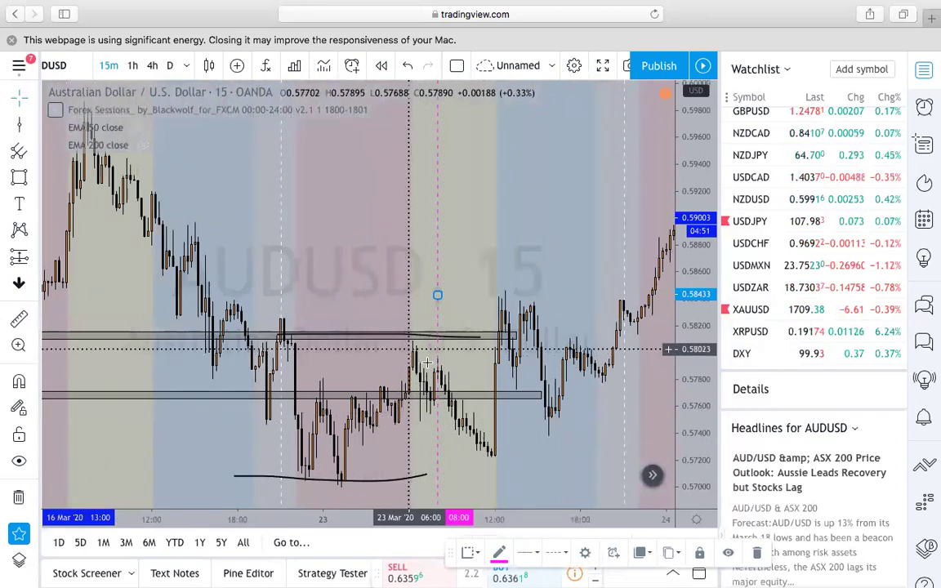
pyautogui.scroll(-2, 442, 405)
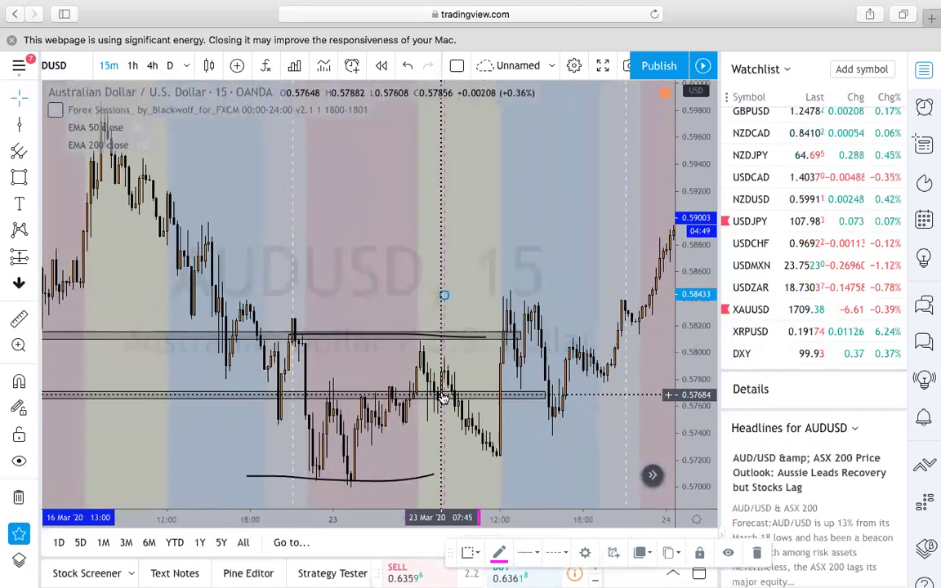
pyautogui.scroll(-3, 437, 384)
pyautogui.scroll(2, 438, 380)
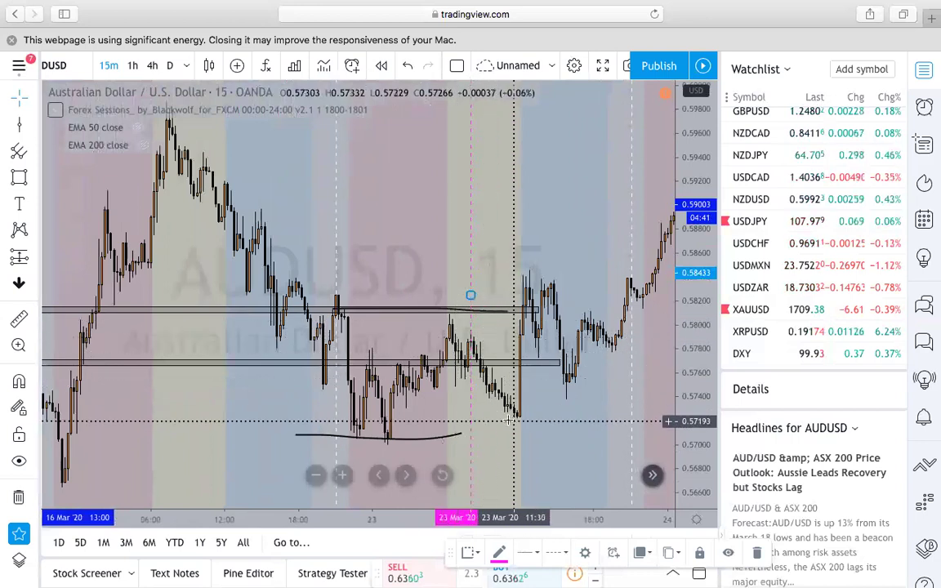
pyautogui.click(18, 319)
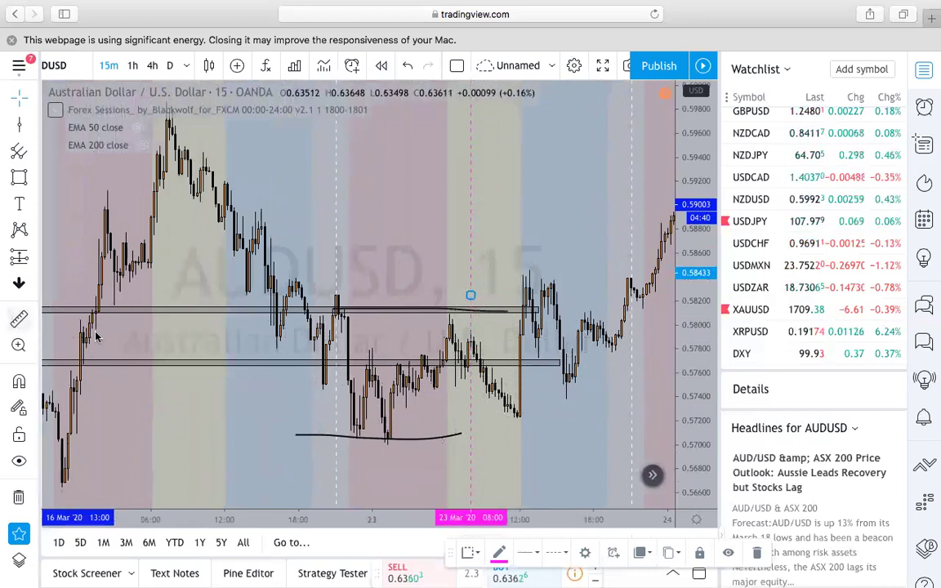
pyautogui.click(471, 321)
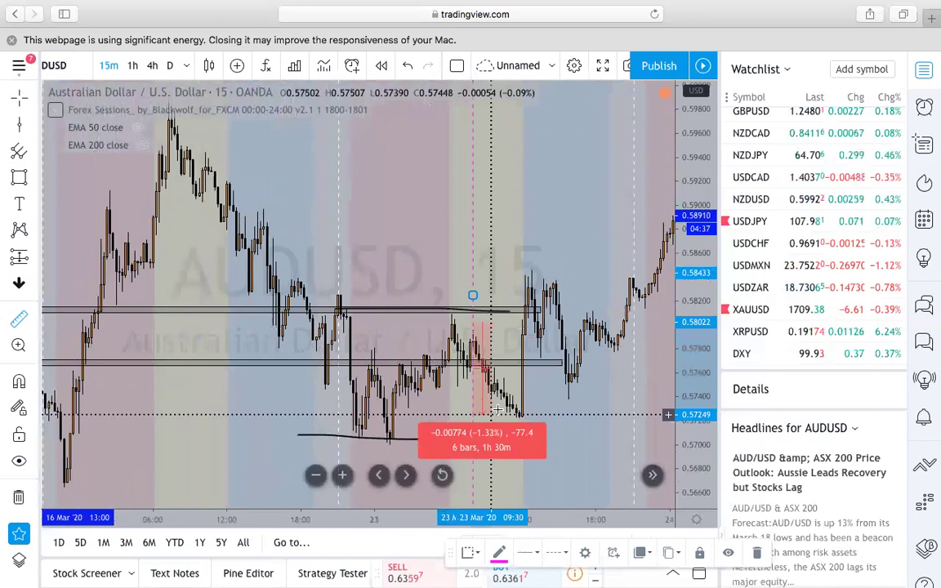
pyautogui.moveTo(496, 411); pyautogui.dragTo(496, 411)
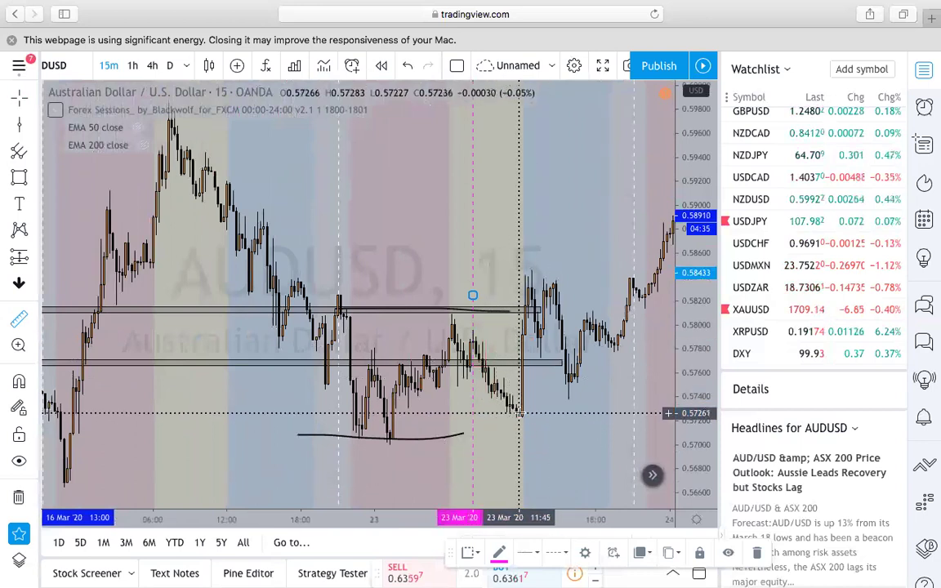
pyautogui.moveTo(521, 414); pyautogui.dragTo(514, 268)
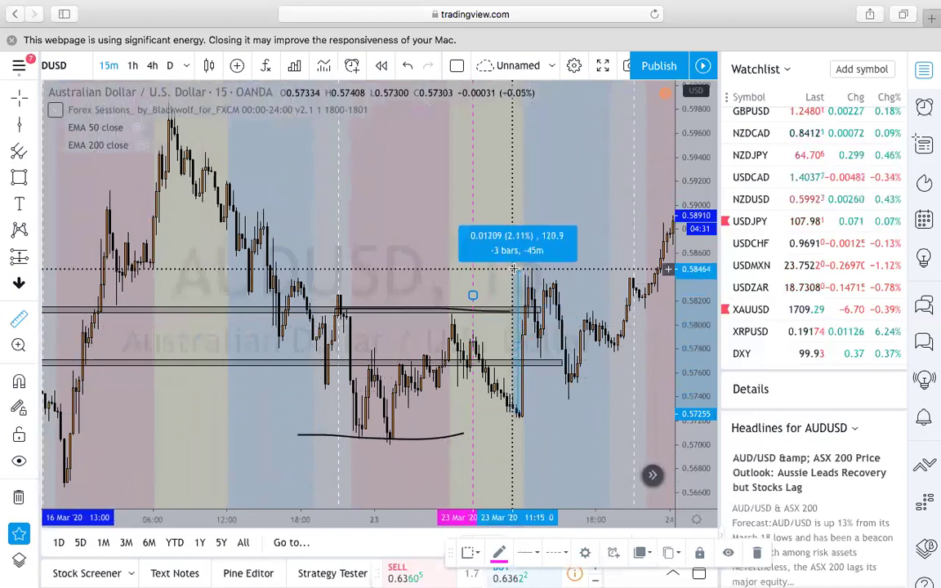
pyautogui.click(514, 277)
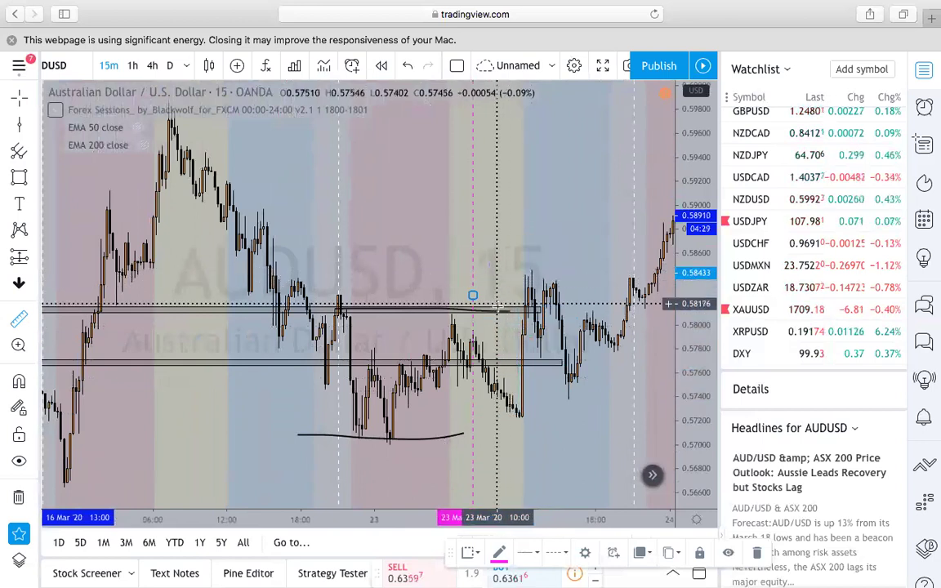
# Move the Asian high and low lines onto the high and low of the 24 March Asian range.
pyautogui.moveTo(527, 216); pyautogui.dragTo(310, 250)
pyautogui.scroll(-8, 514, 322)
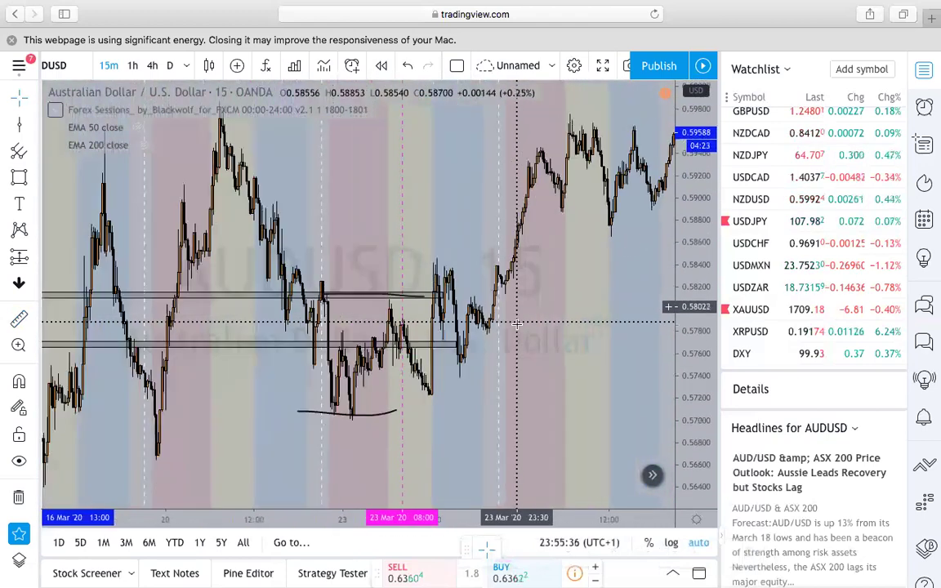
pyautogui.scroll(-2, 516, 324)
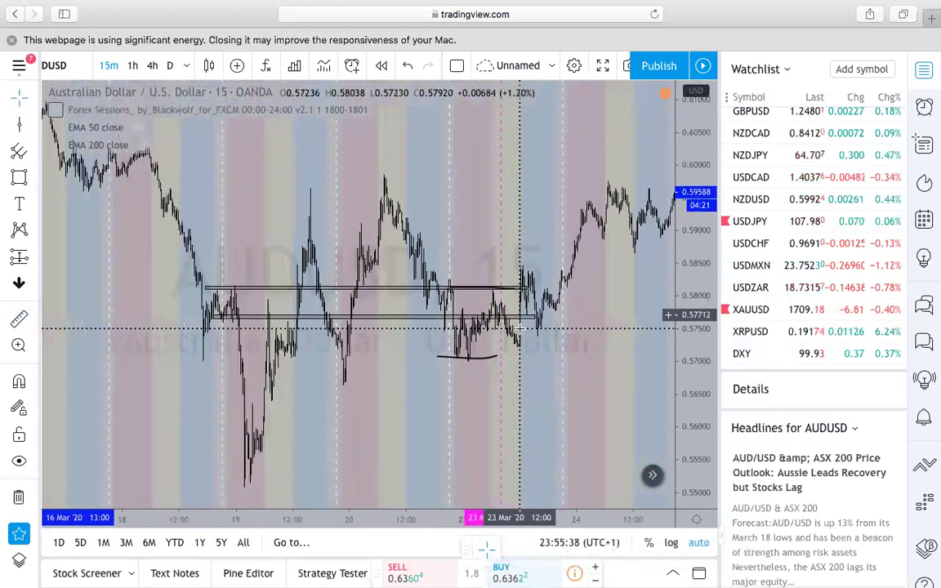
pyautogui.scroll(3, 519, 329)
pyautogui.scroll(1, 520, 328)
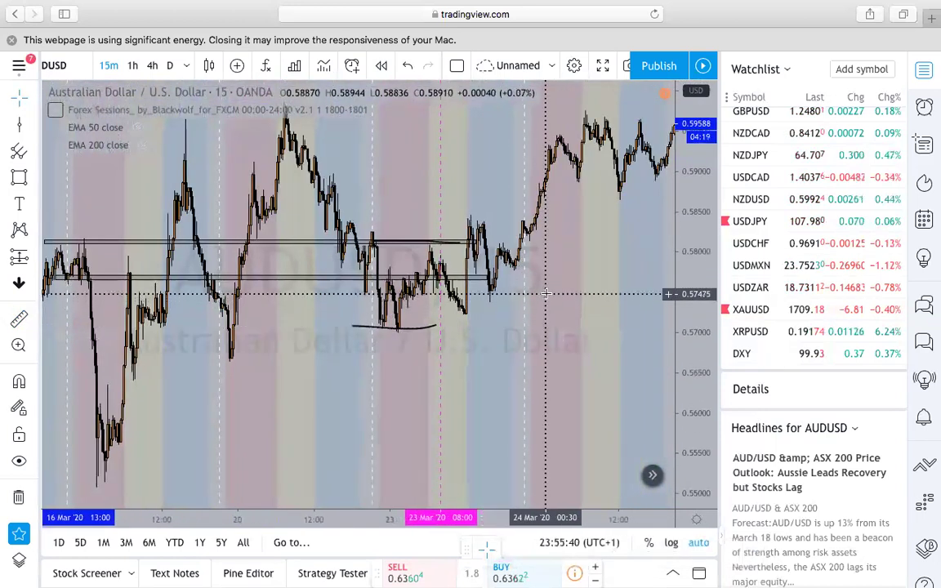
pyautogui.scroll(4, 546, 293)
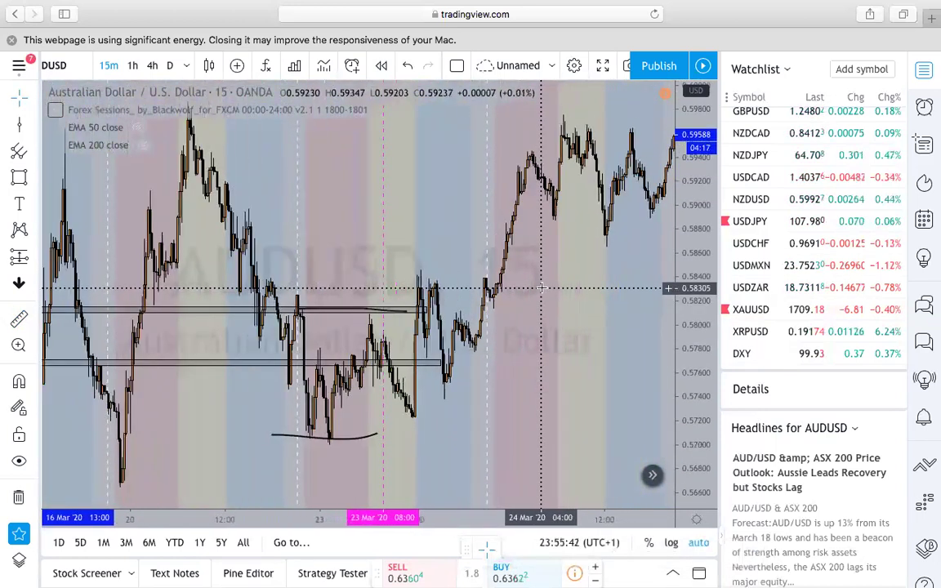
pyautogui.scroll(-2, 325, 120)
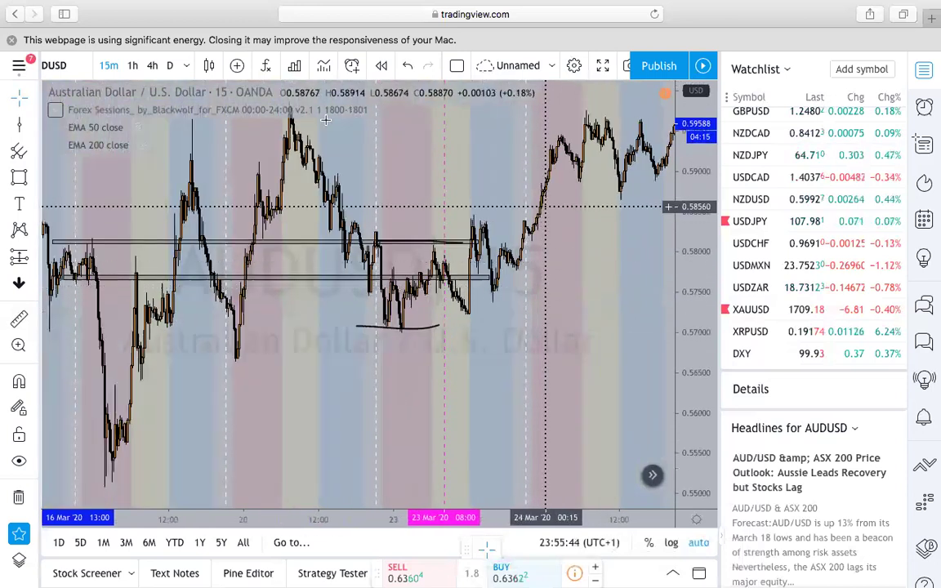
pyautogui.moveTo(425, 245)
pyautogui.mouseDown()
pyautogui.moveTo(417, 214)
pyautogui.moveTo(601, 161)
pyautogui.moveTo(576, 206)
pyautogui.mouseUp()
pyautogui.moveTo(406, 246); pyautogui.dragTo(527, 137)
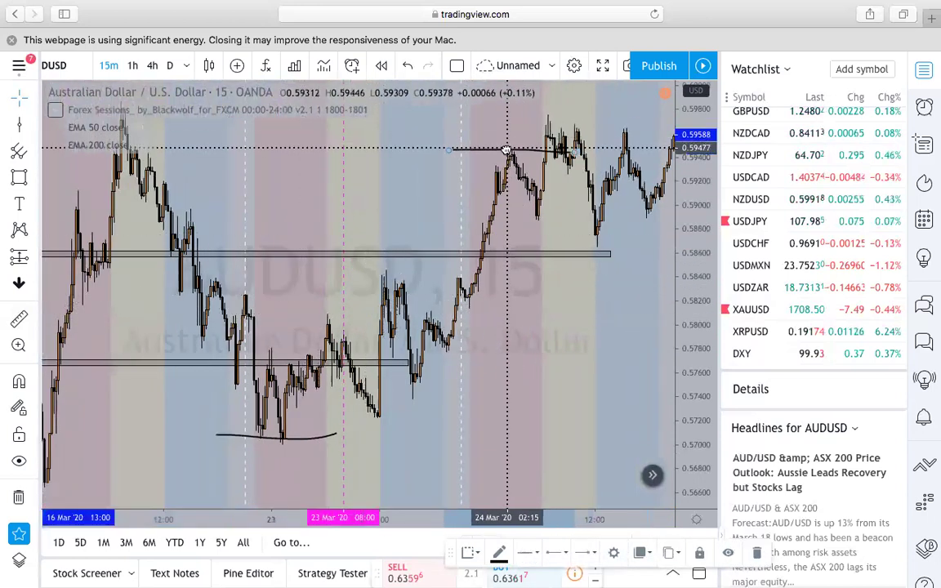
pyautogui.moveTo(311, 438)
pyautogui.mouseDown()
pyautogui.moveTo(489, 346)
pyautogui.moveTo(522, 293)
pyautogui.mouseUp()
# Move the two rectangle zones across 24 March at about 0.589 and 0.59765–0.59815.
pyautogui.moveTo(428, 255)
pyautogui.mouseDown()
pyautogui.moveTo(452, 227)
pyautogui.moveTo(462, 242)
pyautogui.moveTo(533, 203)
pyautogui.moveTo(488, 203)
pyautogui.moveTo(538, 212)
pyautogui.moveTo(453, 190)
pyautogui.mouseUp()
pyautogui.moveTo(203, 364); pyautogui.dragTo(244, 311)
pyautogui.moveTo(300, 192); pyautogui.dragTo(427, 108)
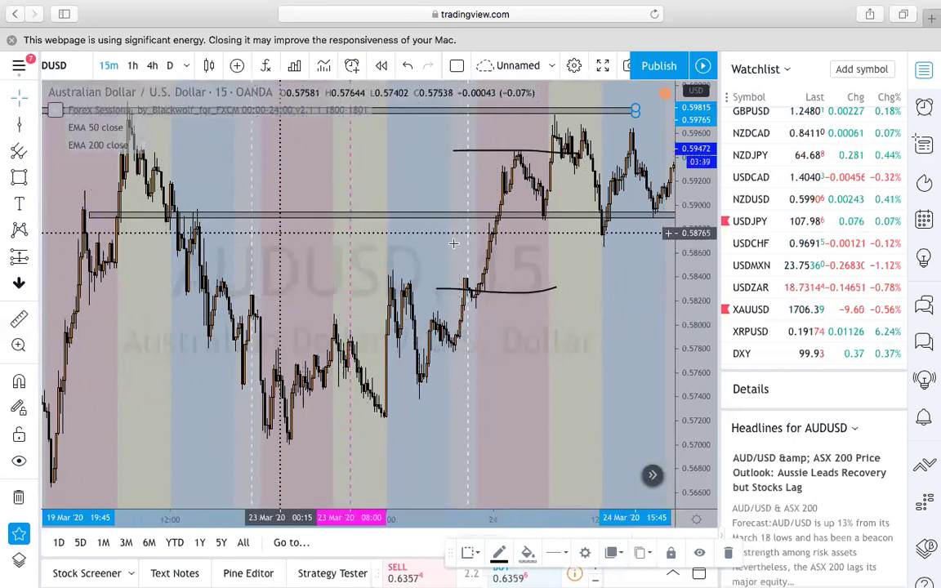
# Examine how the two rectangle zones line up with earlier price reactions before 24 March.
pyautogui.scroll(-2, 393, 278)
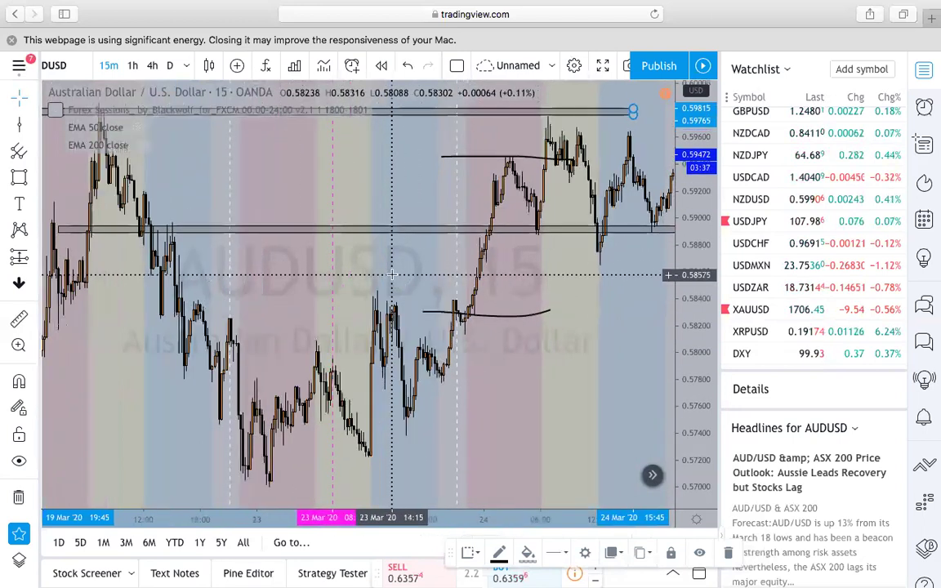
pyautogui.scroll(-2, 543, 237)
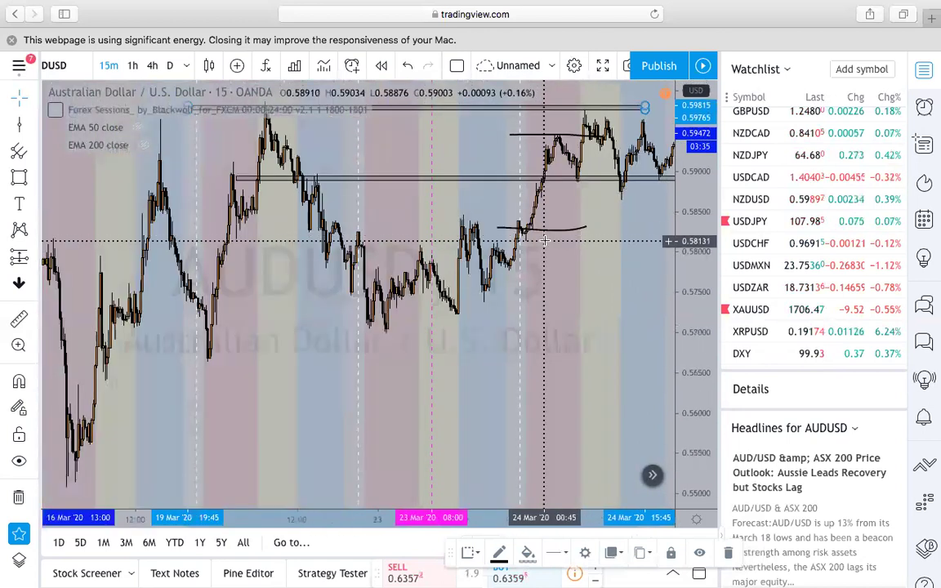
pyautogui.scroll(-3, 531, 241)
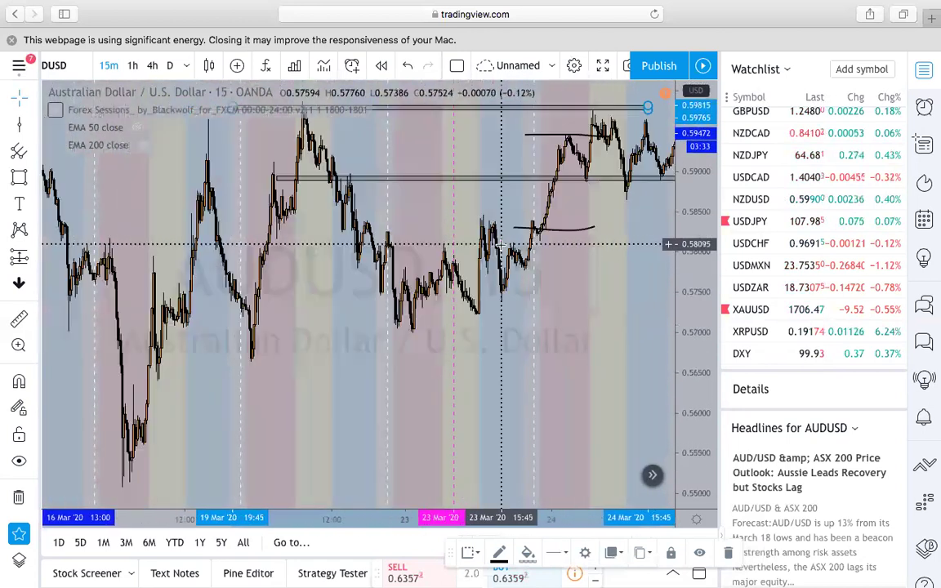
pyautogui.scroll(-2, 502, 255)
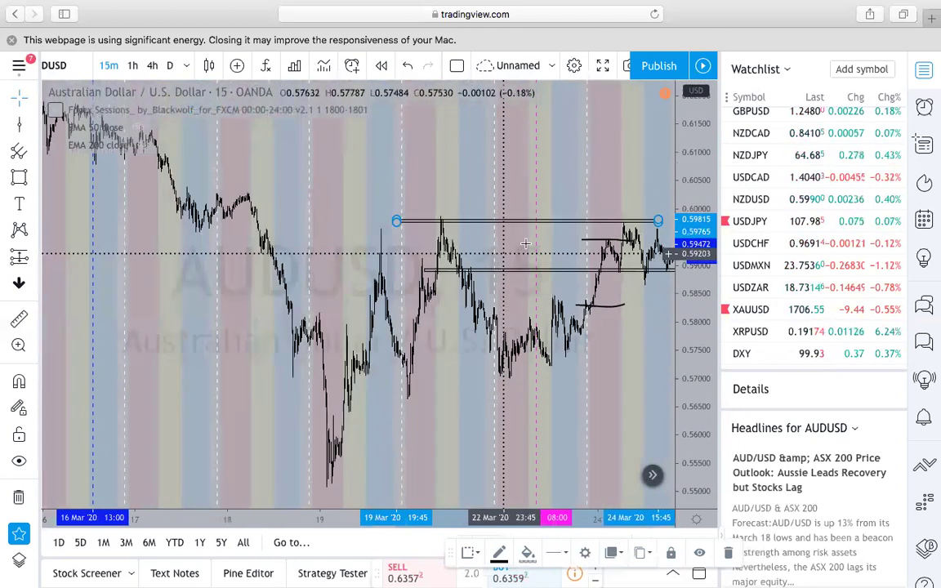
pyautogui.click(599, 177)
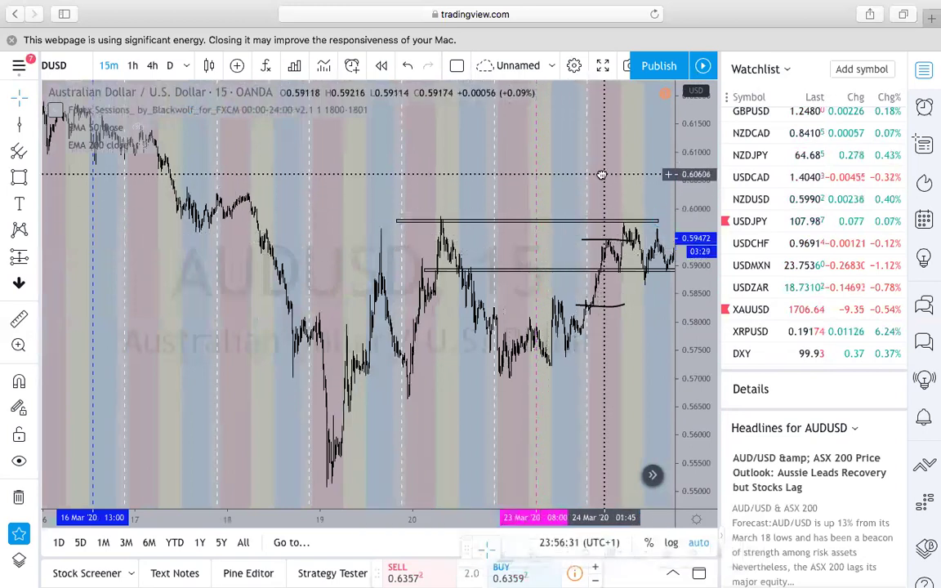
pyautogui.moveTo(598, 177); pyautogui.dragTo(577, 175)
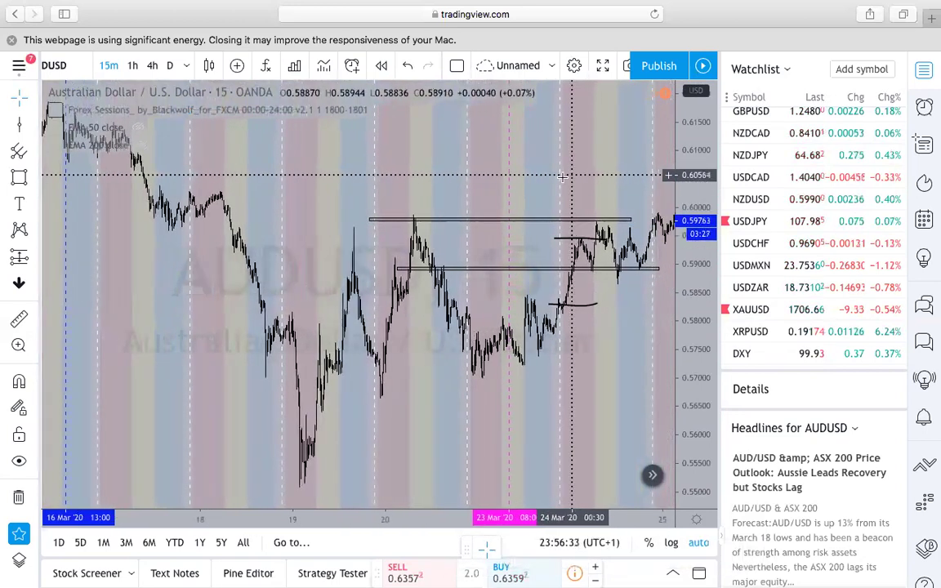
pyautogui.scroll(5, 564, 180)
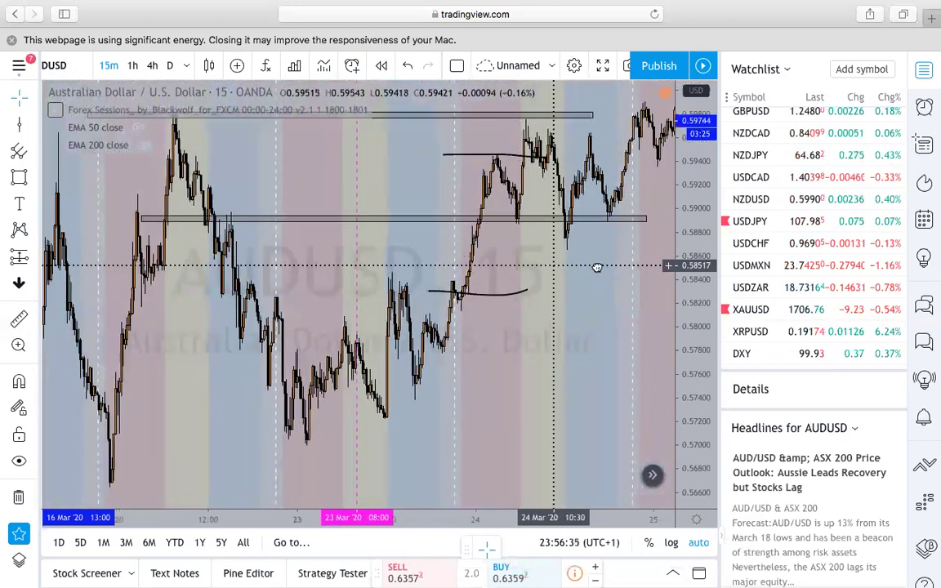
pyautogui.scroll(3, 536, 262)
pyautogui.scroll(-2, 500, 133)
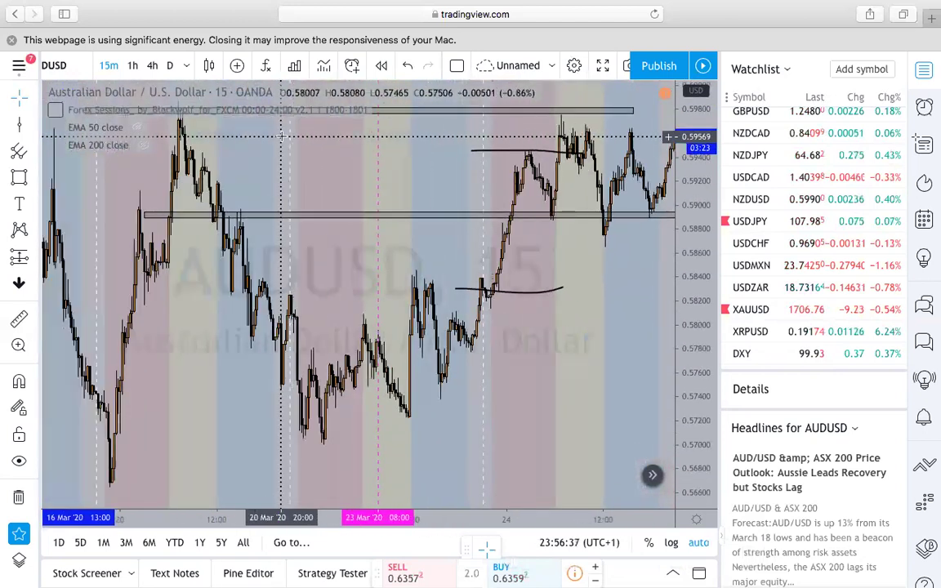
pyautogui.scroll(2, 549, 128)
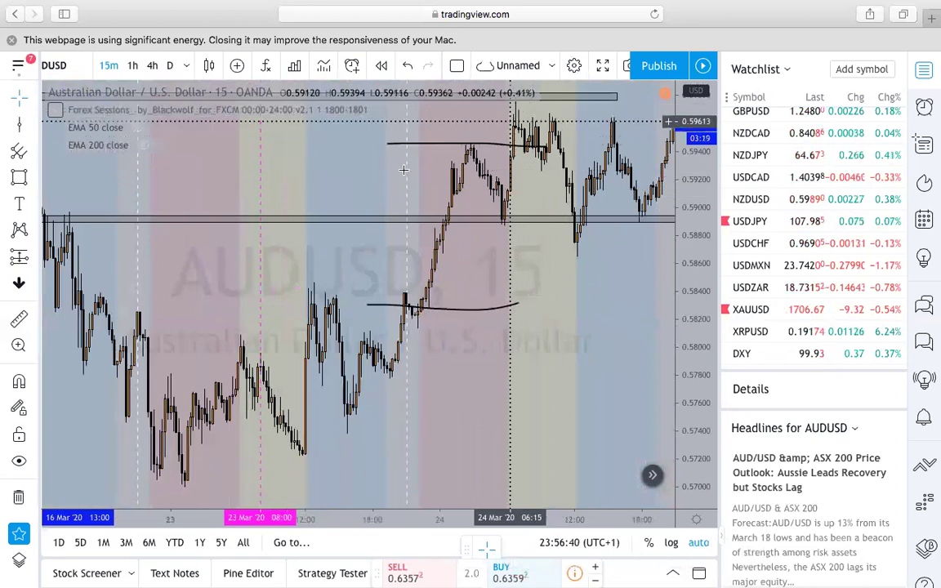
# Move the vertical London time line to 24 March 08:00.
pyautogui.rightClick(263, 188)
pyautogui.moveTo(262, 190)
pyautogui.mouseDown()
pyautogui.moveTo(510, 175)
pyautogui.moveTo(532, 162)
pyautogui.mouseUp()
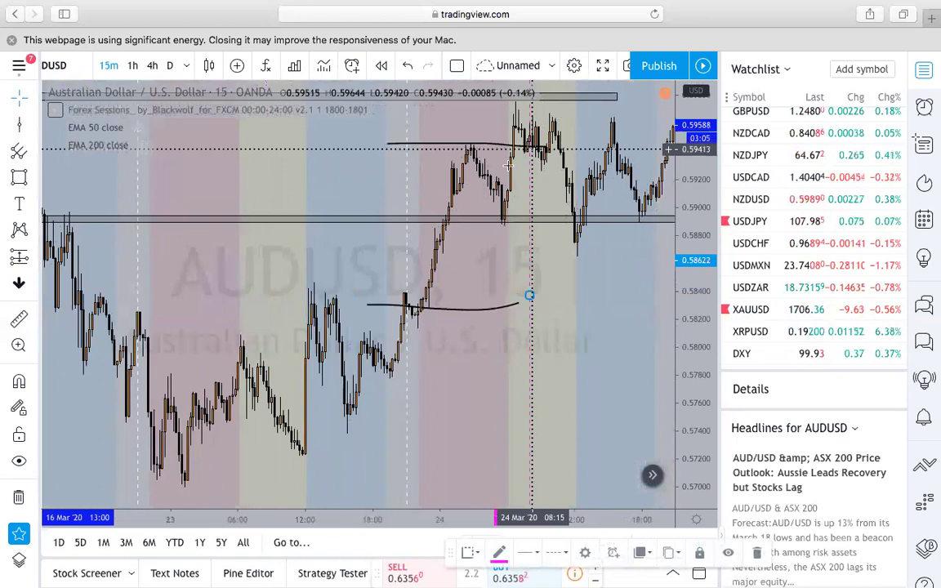
pyautogui.scroll(1, 491, 181)
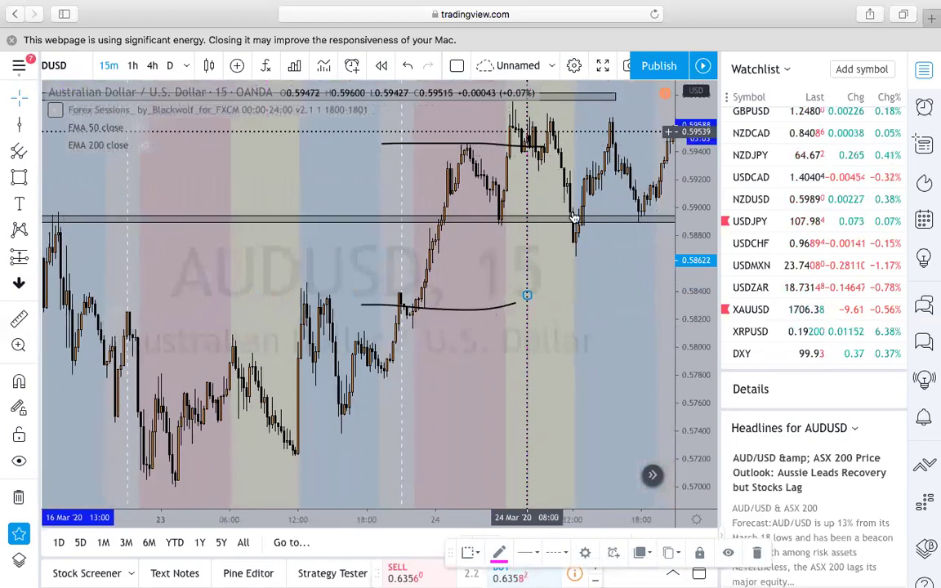
pyautogui.click(605, 304)
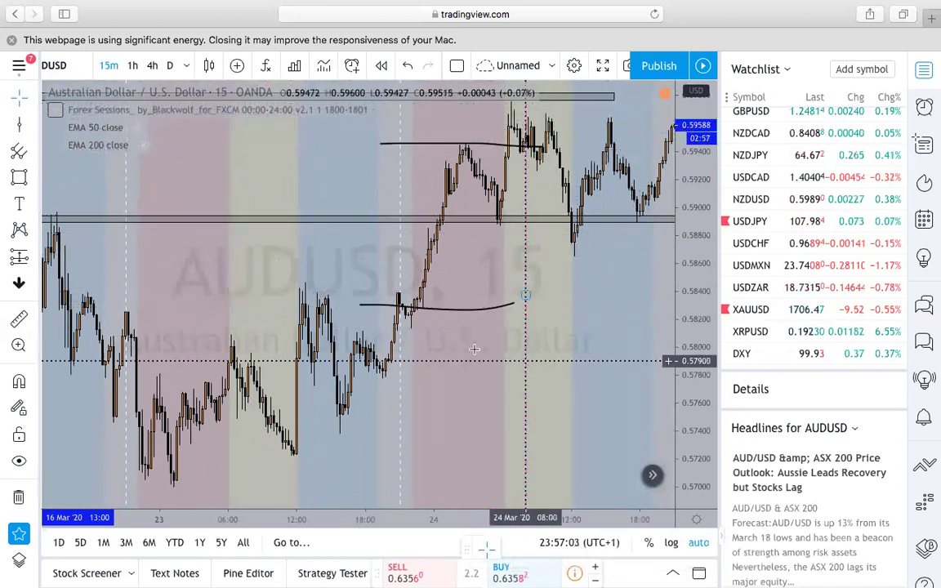
# Move the Asian high and low lines onto the high and low of the 25 March Asian range.
pyautogui.scroll(1, 467, 350)
pyautogui.scroll(1, 467, 350)
pyautogui.moveTo(642, 316); pyautogui.dragTo(362, 320)
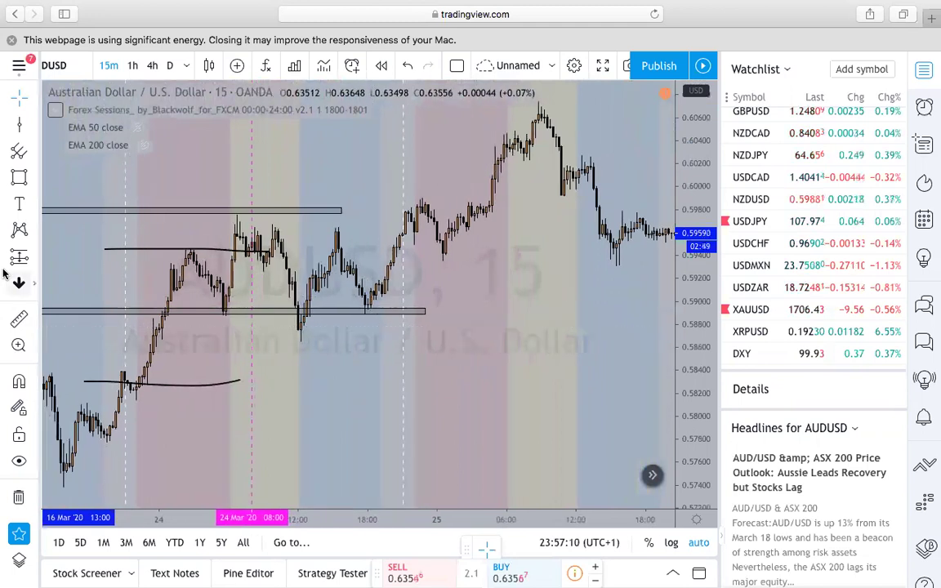
pyautogui.moveTo(167, 248)
pyautogui.mouseDown()
pyautogui.moveTo(368, 174)
pyautogui.moveTo(442, 135)
pyautogui.mouseUp()
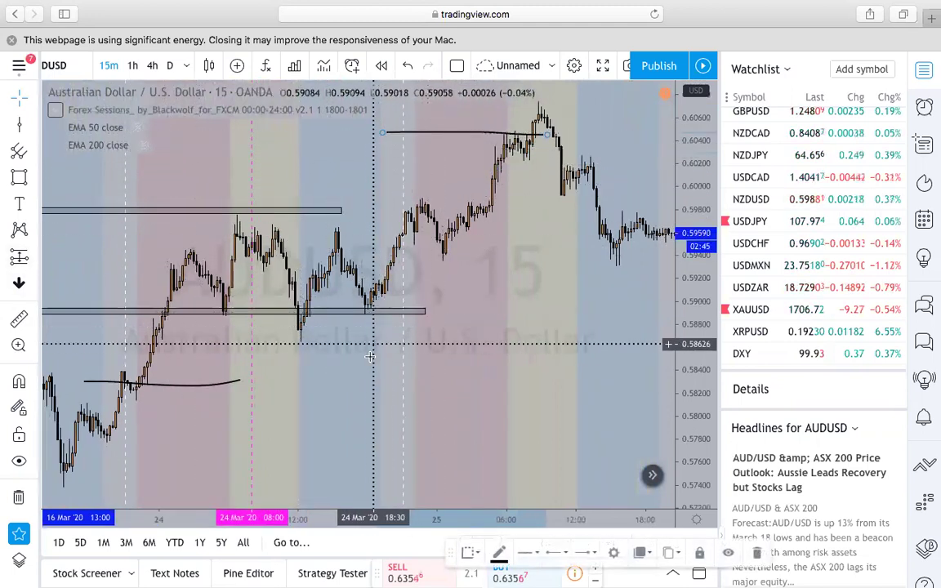
pyautogui.moveTo(216, 383); pyautogui.dragTo(490, 252)
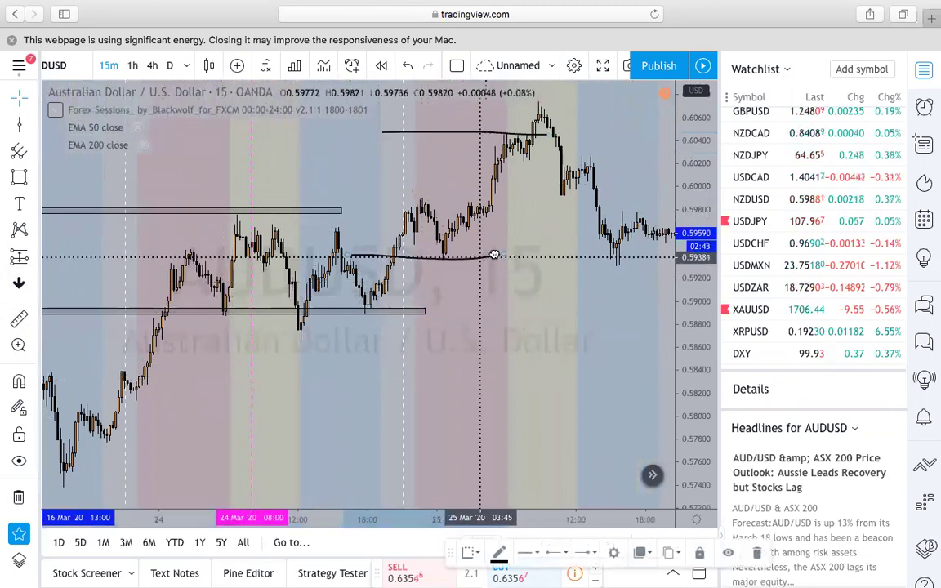
# Move one zone to 0.59835–0.59886 and the other to the 18 March high at about 0.60253–0.60299, extended to 25 March 17:30.
pyautogui.moveTo(264, 214); pyautogui.dragTo(540, 203)
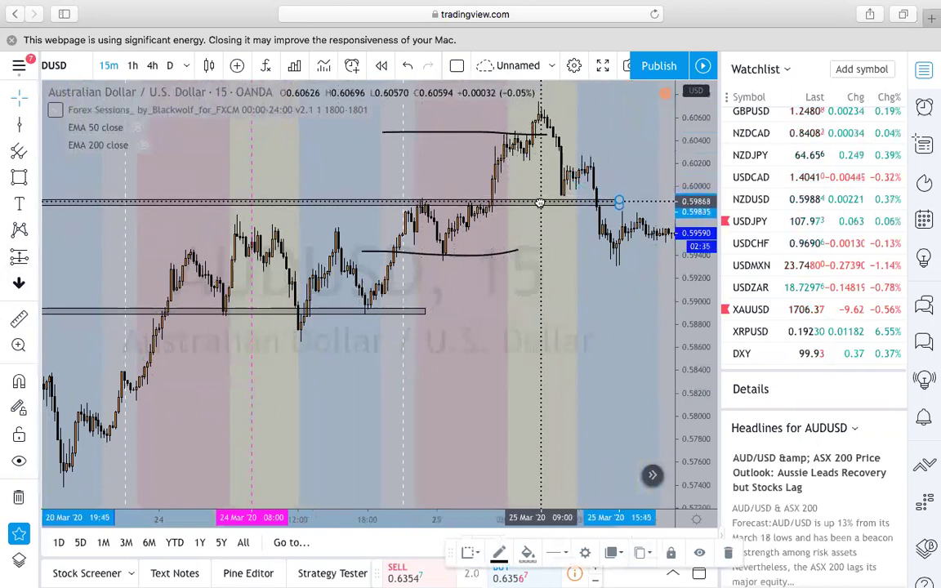
pyautogui.hscroll(-10, 490, 221)
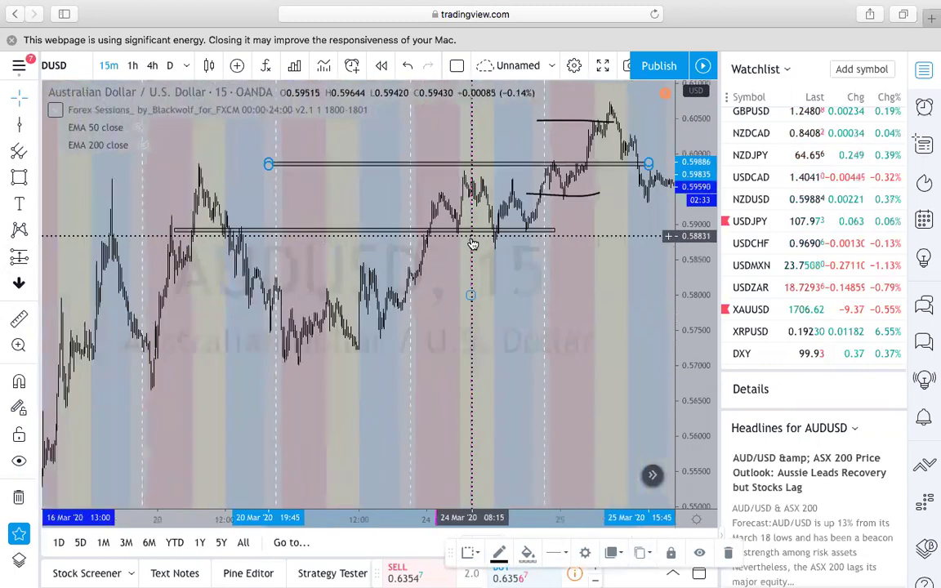
pyautogui.scroll(-3, 467, 228)
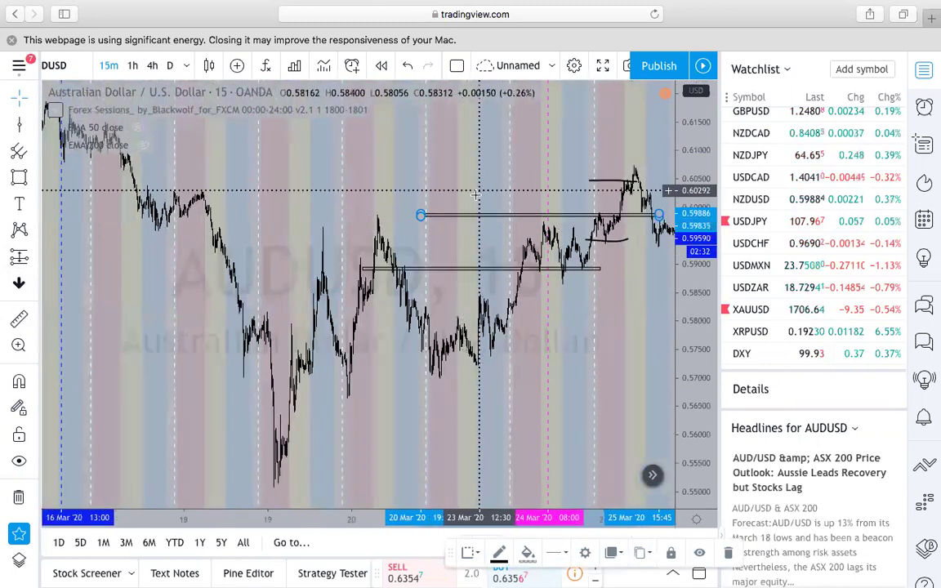
pyautogui.moveTo(456, 271); pyautogui.dragTo(197, 195)
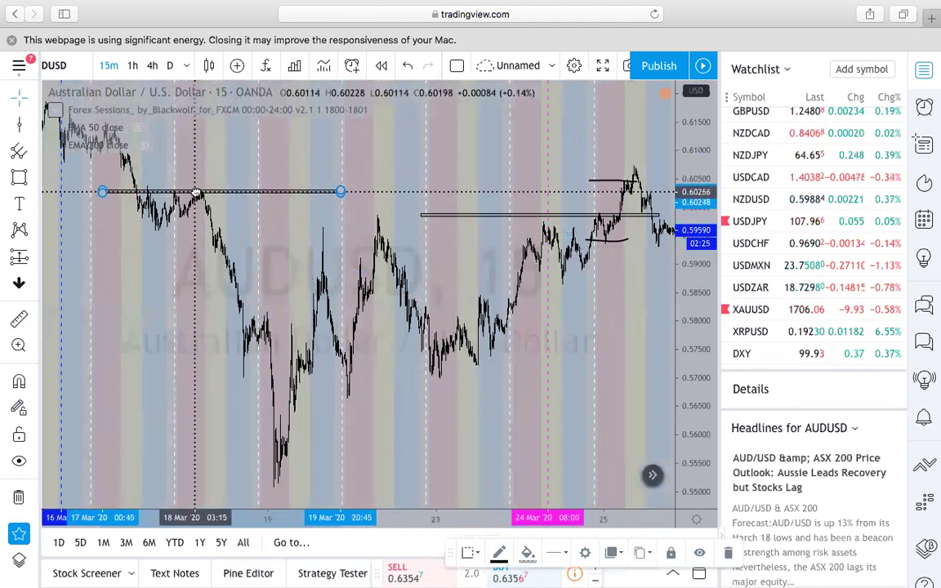
pyautogui.moveTo(341, 194); pyautogui.dragTo(668, 195)
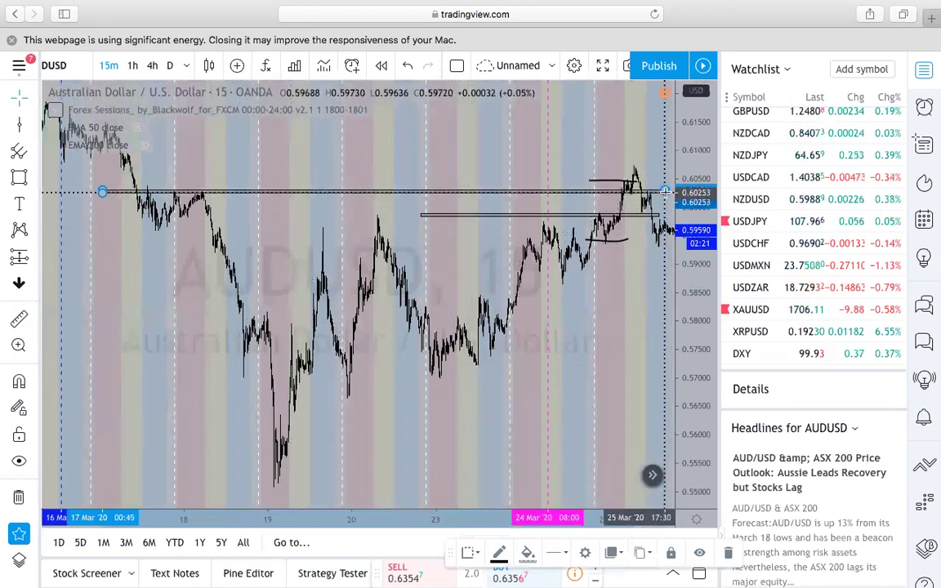
# Move the vertical London time line to 25 March 08:00.
pyautogui.scroll(10, 572, 212)
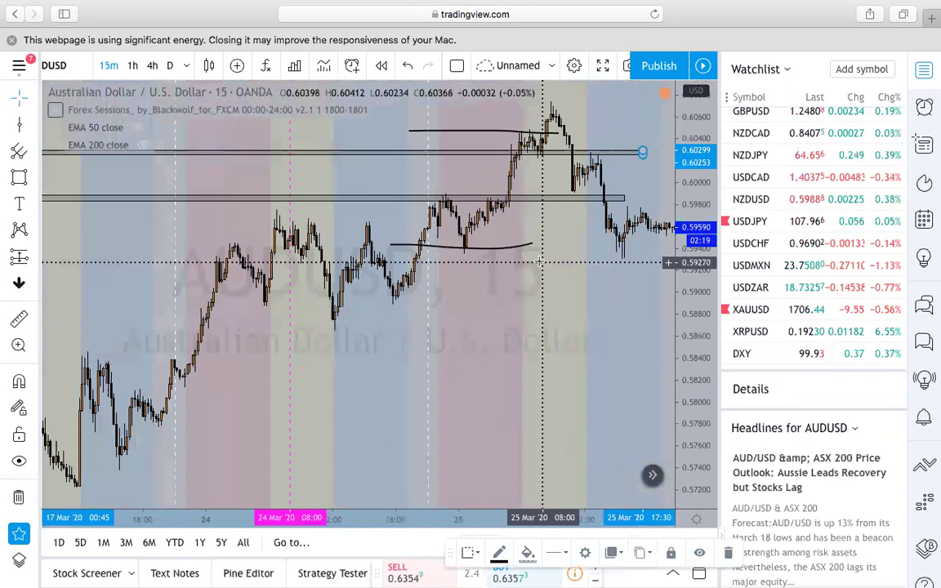
pyautogui.scroll(-2, 506, 229)
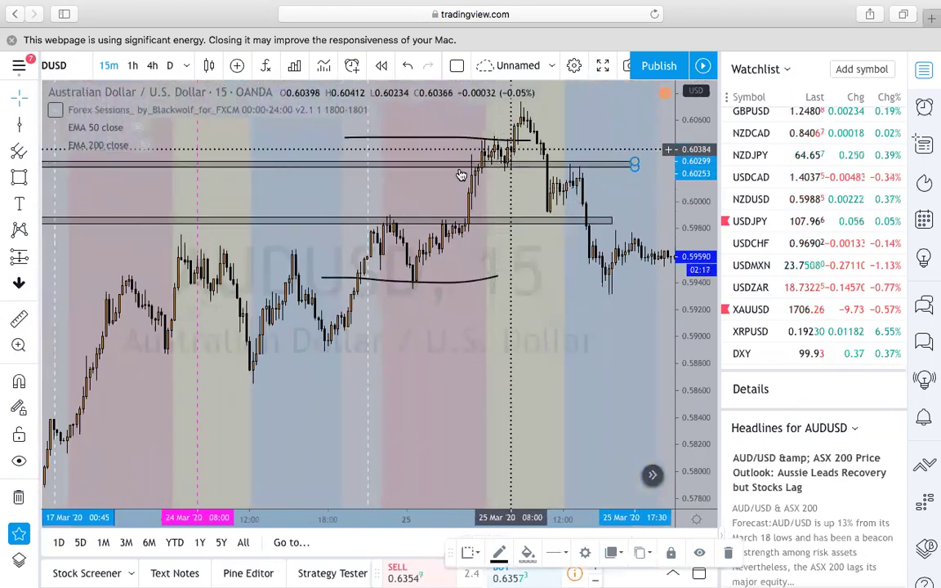
pyautogui.moveTo(197, 184); pyautogui.dragTo(474, 205)
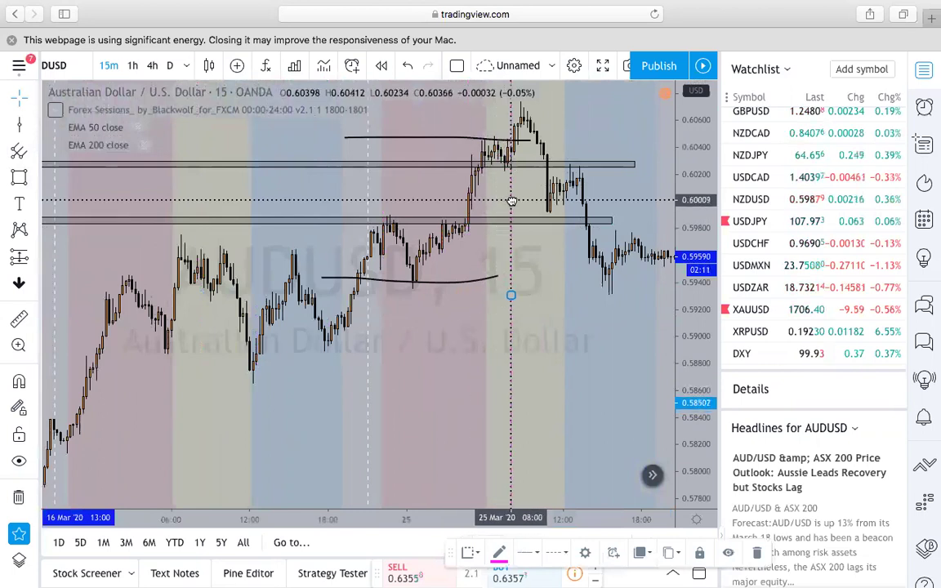
# Examine price around the 25 March London line against the Asian high line and the two zones.
pyautogui.scroll(3, 520, 208)
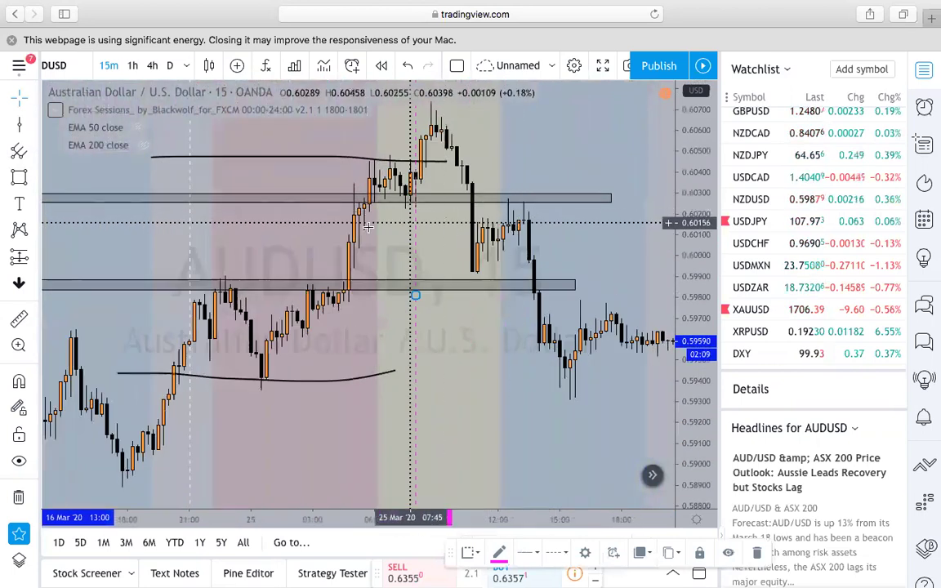
pyautogui.moveTo(407, 236); pyautogui.dragTo(472, 169)
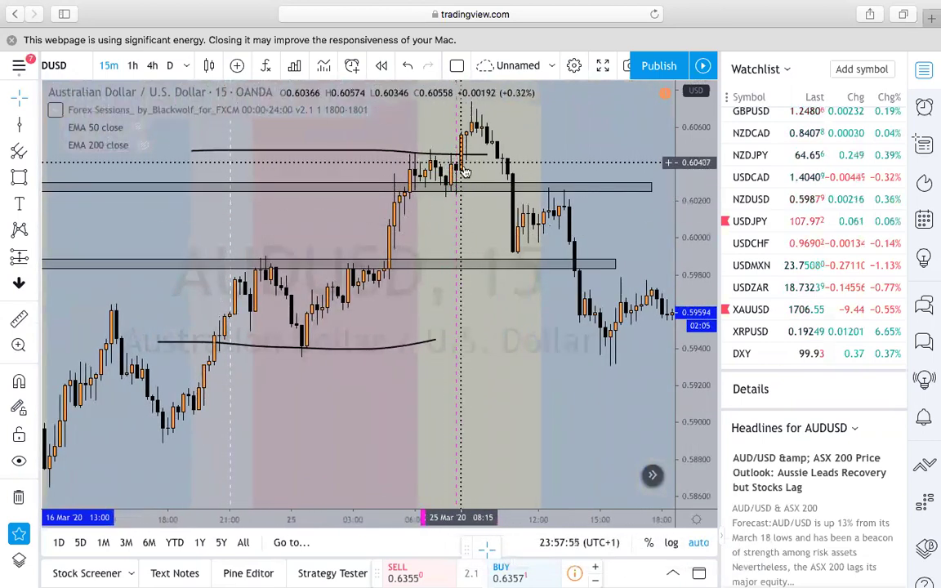
pyautogui.moveTo(474, 149); pyautogui.dragTo(520, 137)
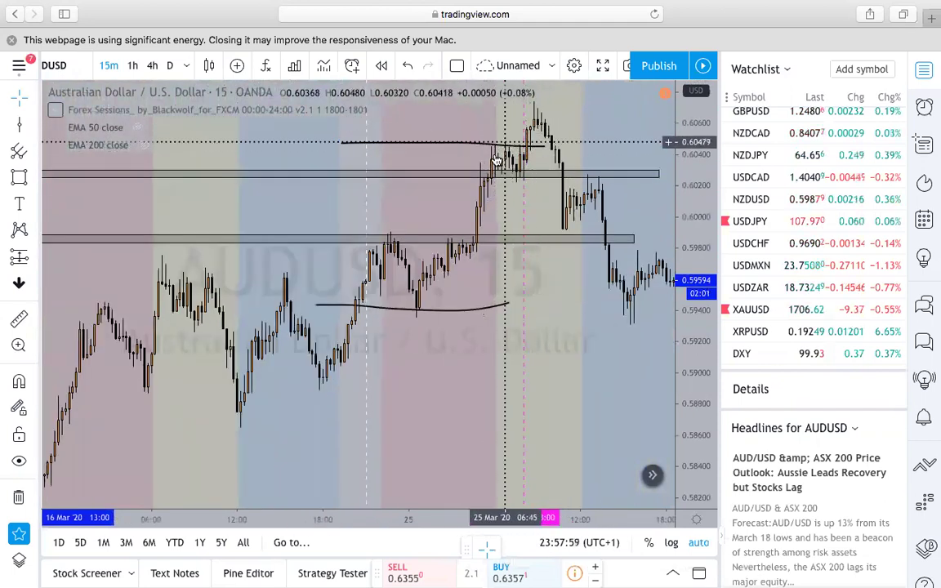
pyautogui.scroll(-2, 498, 175)
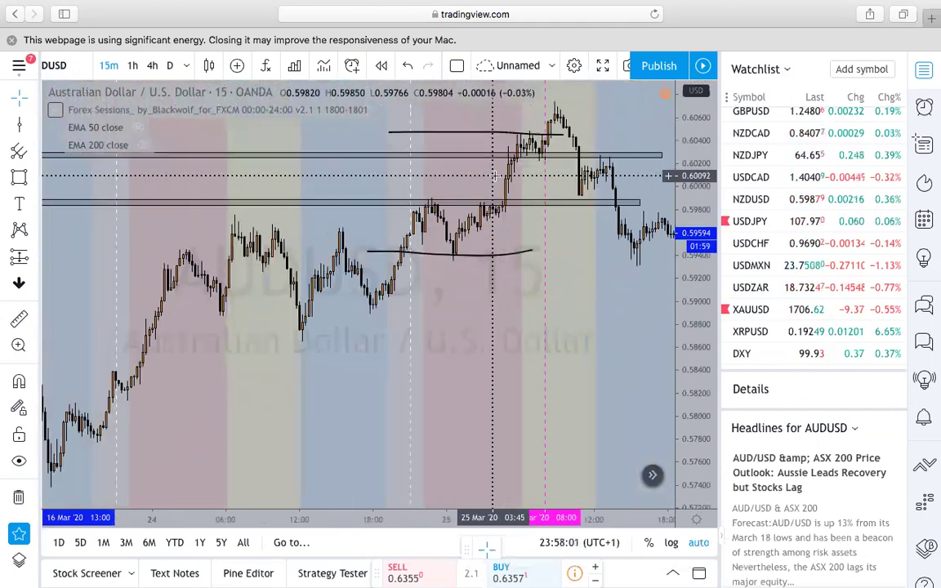
pyautogui.moveTo(557, 273); pyautogui.dragTo(538, 205)
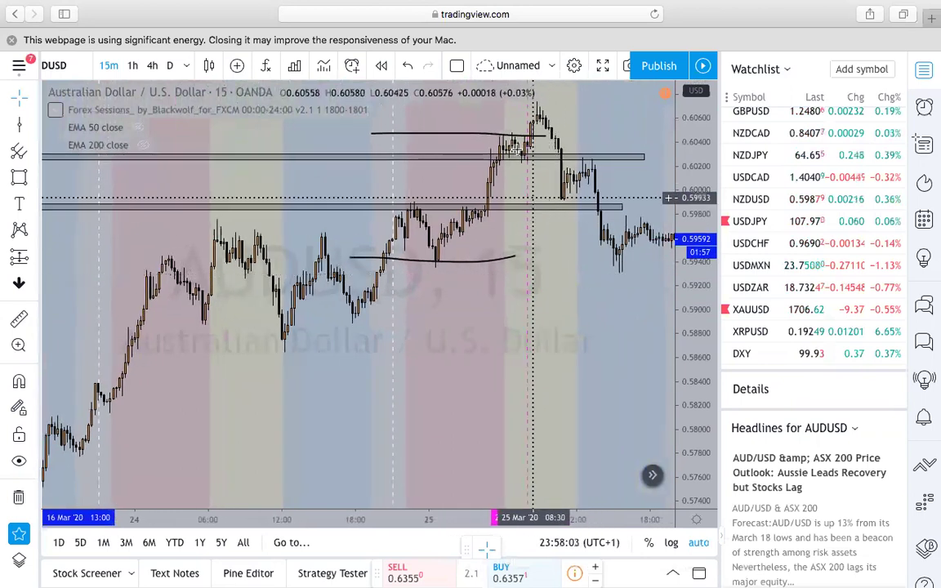
# Follow price after the 25 March London line, from the upper zone down through the lower zone and into the evening.
pyautogui.hscroll(2, 562, 171)
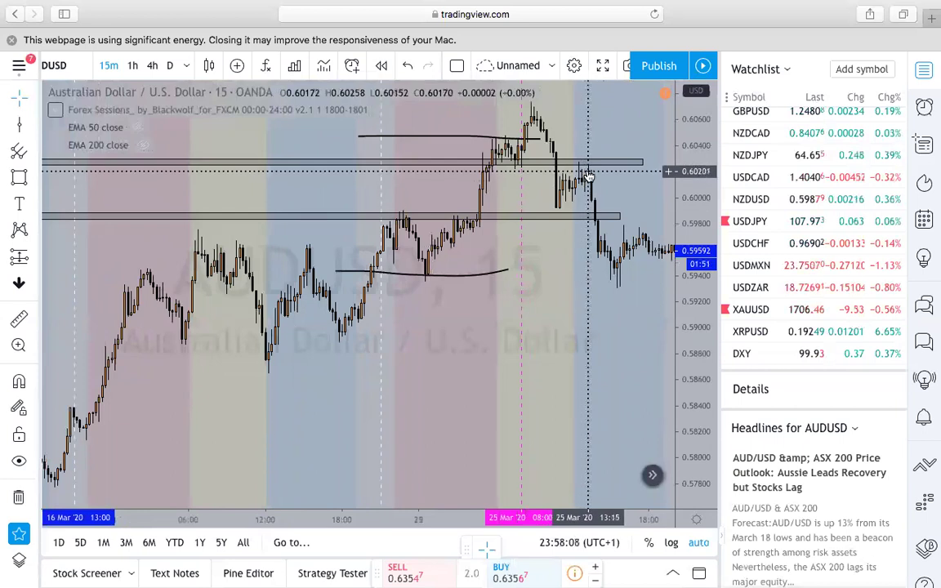
pyautogui.hscroll(2, 590, 310)
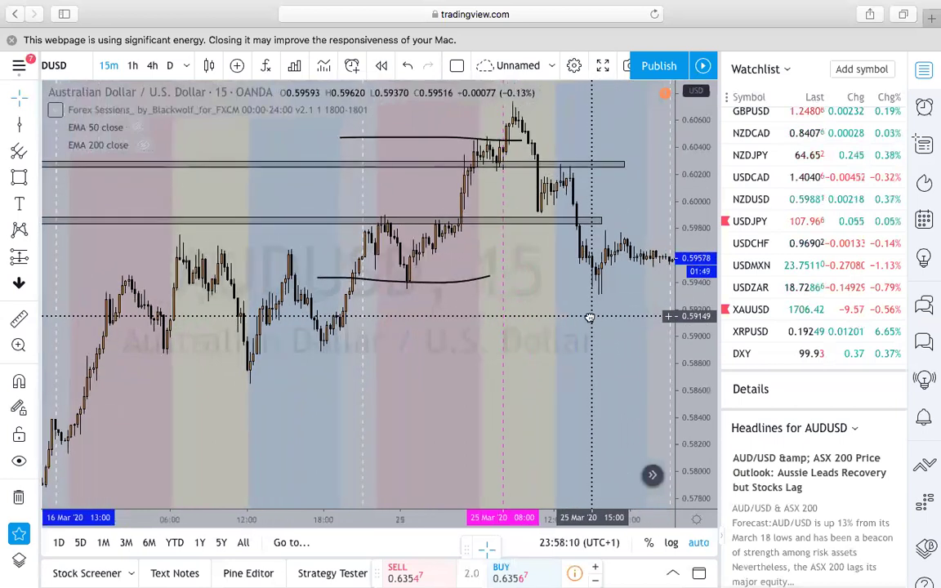
pyautogui.hscroll(1, 590, 317)
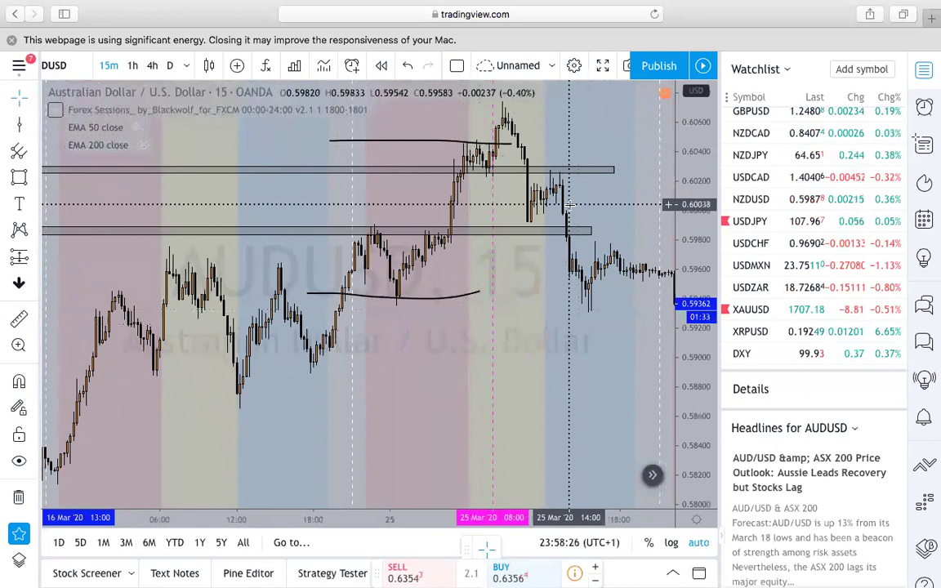
pyautogui.scroll(-5, 599, 195)
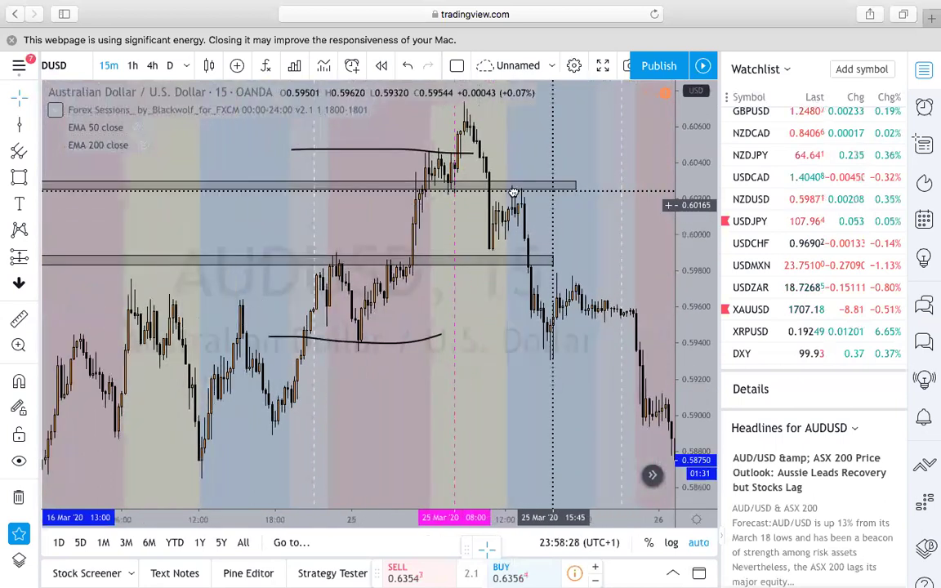
pyautogui.moveTo(558, 298); pyautogui.dragTo(495, 291)
pyautogui.hscroll(6, 494, 292)
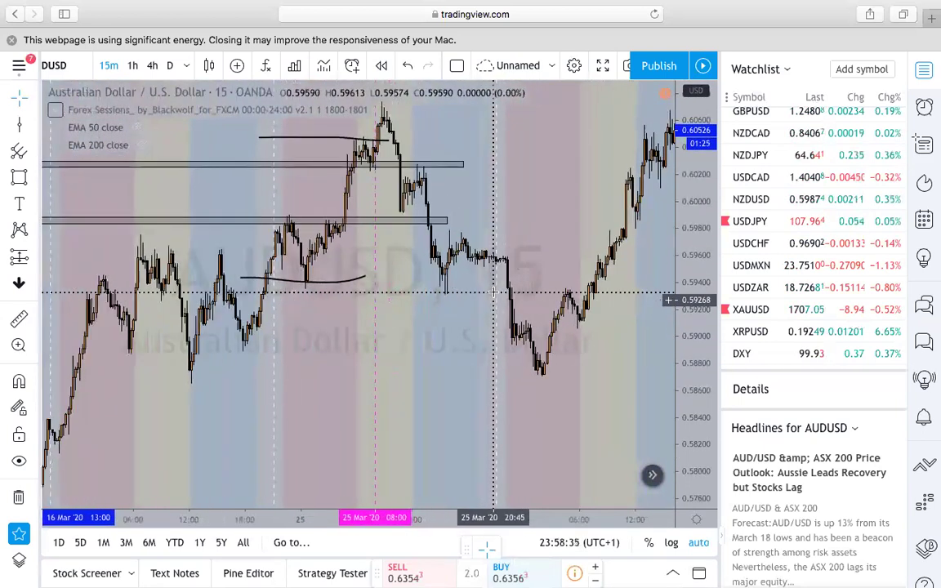
# Move the Asian high and low lines onto the high and low of the 26 March Asian range.
pyautogui.hscroll(2, 493, 292)
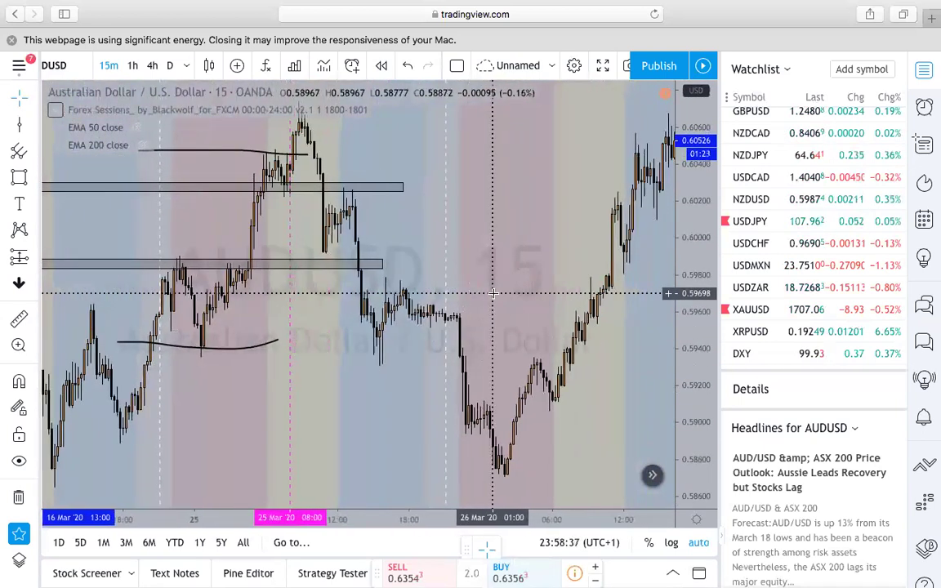
pyautogui.hscroll(3, 523, 306)
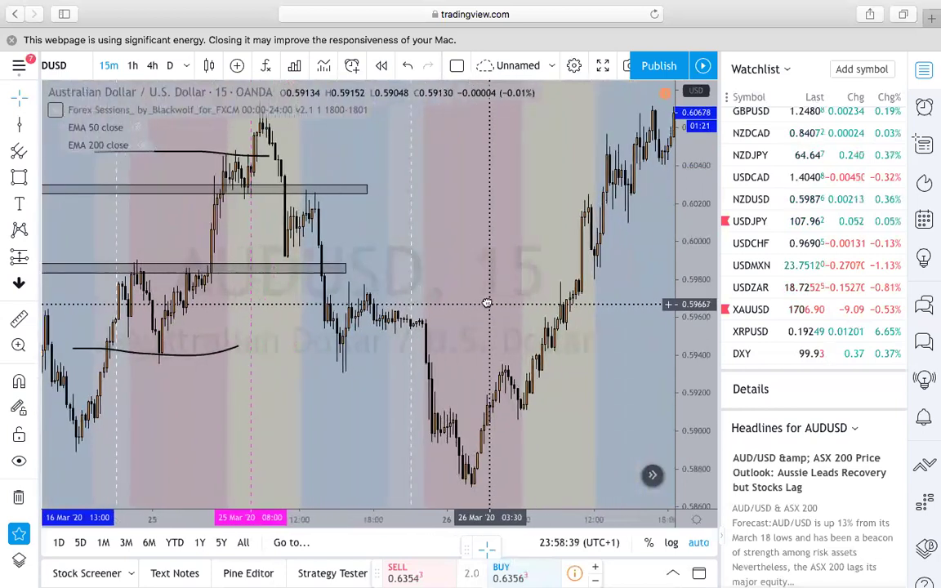
pyautogui.scroll(3, 539, 278)
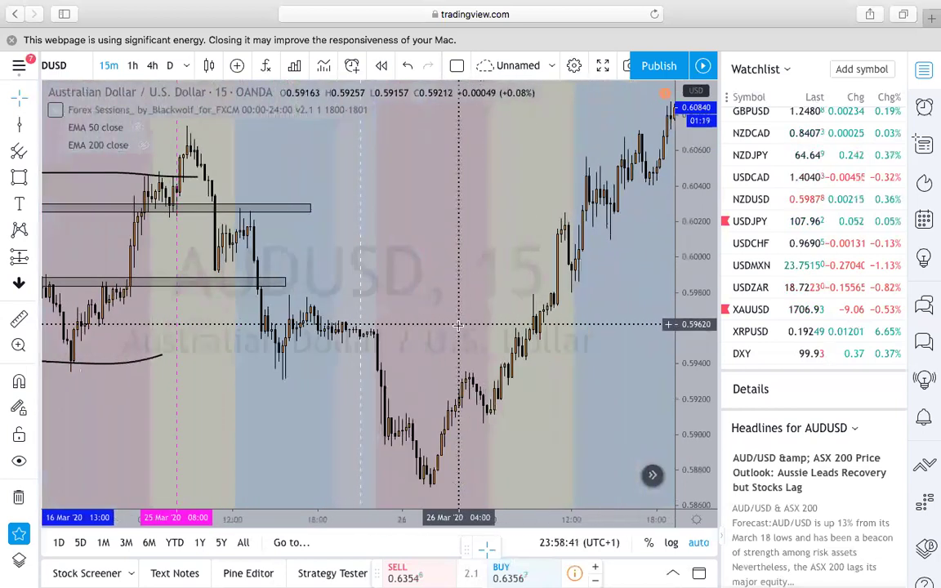
pyautogui.moveTo(458, 311); pyautogui.dragTo(497, 300)
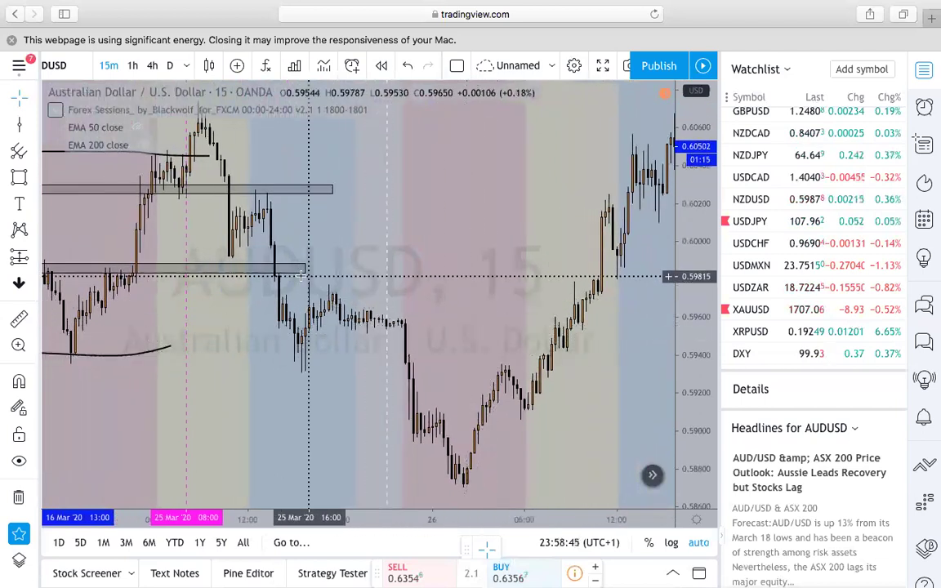
pyautogui.moveTo(146, 357)
pyautogui.mouseDown()
pyautogui.moveTo(278, 478)
pyautogui.moveTo(408, 457)
pyautogui.moveTo(513, 481)
pyautogui.mouseUp()
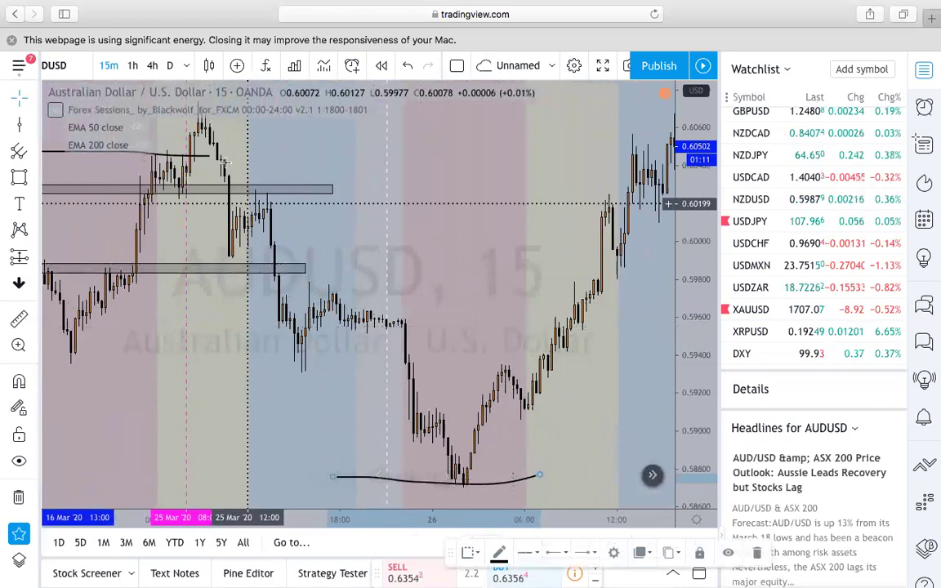
pyautogui.moveTo(181, 155)
pyautogui.mouseDown()
pyautogui.moveTo(496, 308)
pyautogui.moveTo(526, 345)
pyautogui.moveTo(533, 330)
pyautogui.moveTo(506, 321)
pyautogui.moveTo(550, 368)
pyautogui.moveTo(509, 330)
pyautogui.moveTo(513, 321)
pyautogui.mouseUp()
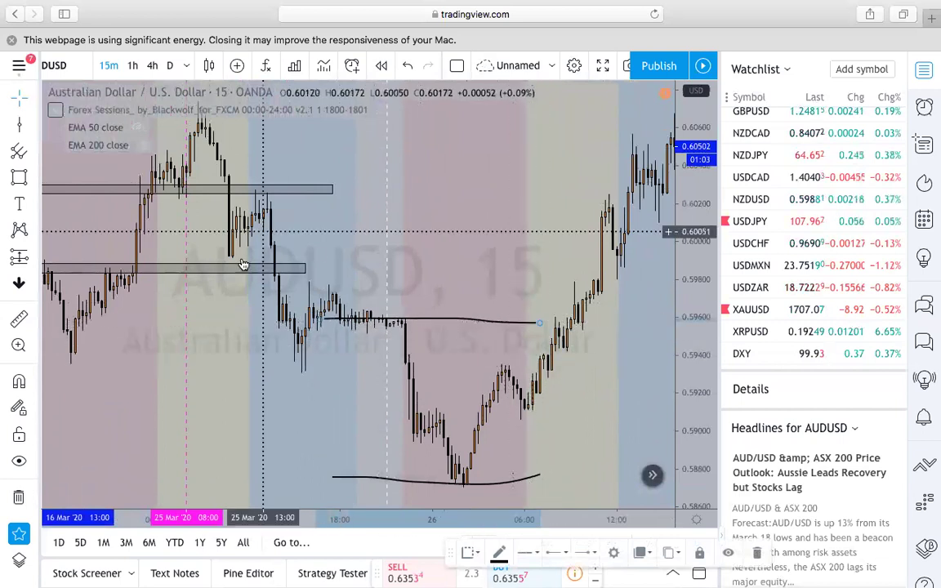
# Move the lower zone onto the 25 March afternoon low at about 0.5931–0.5936 and the vertical London time line to 26 March 08:00.
pyautogui.moveTo(199, 270); pyautogui.dragTo(513, 366)
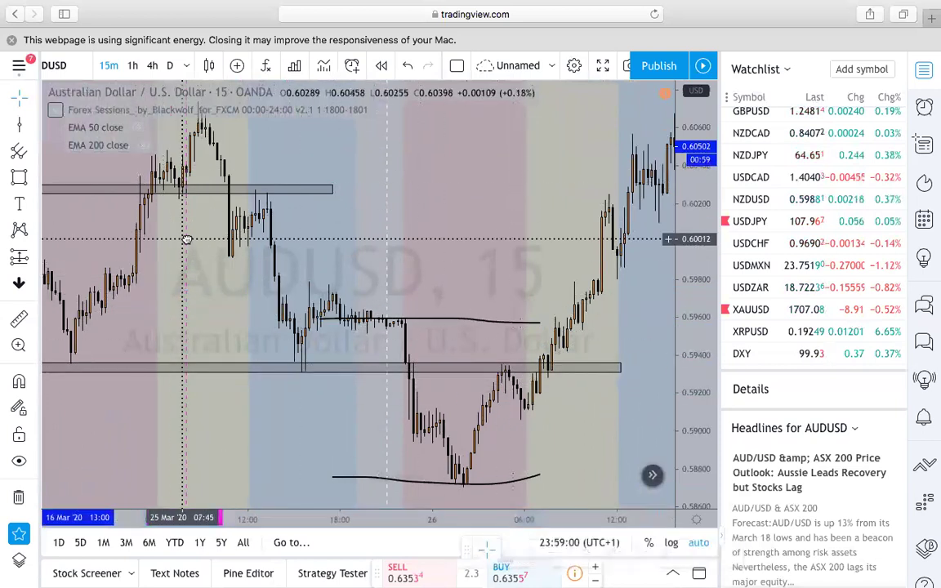
pyautogui.click(539, 362)
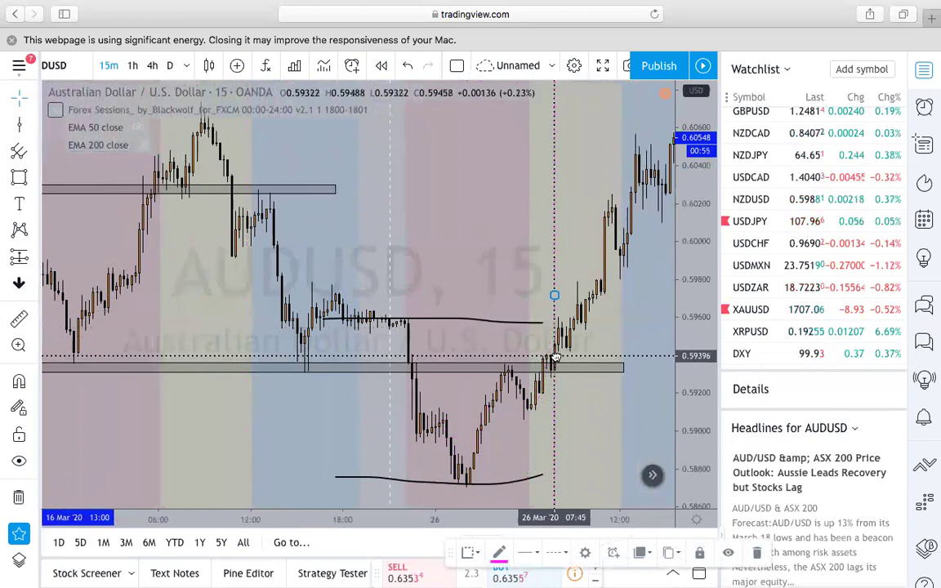
pyautogui.scroll(2, 523, 374)
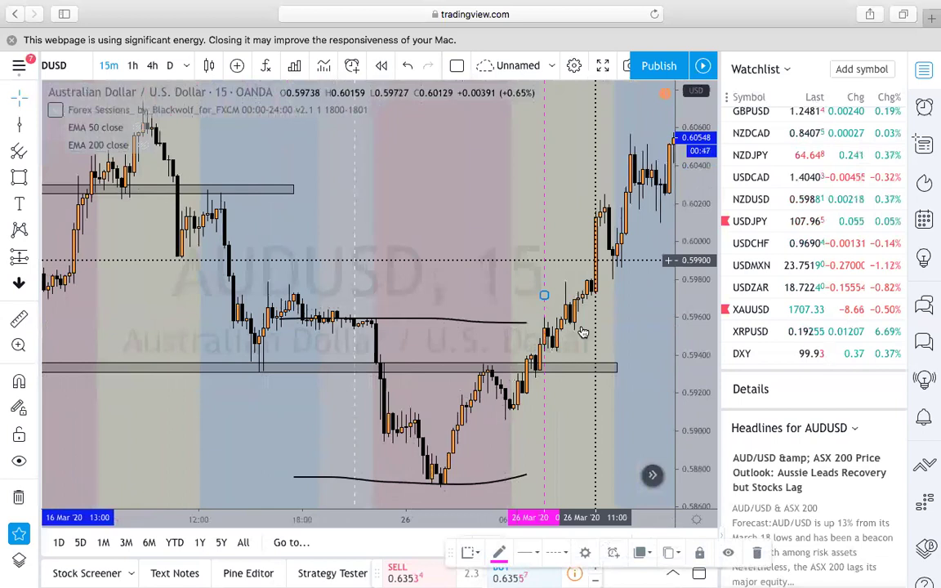
pyautogui.scroll(-2, 580, 321)
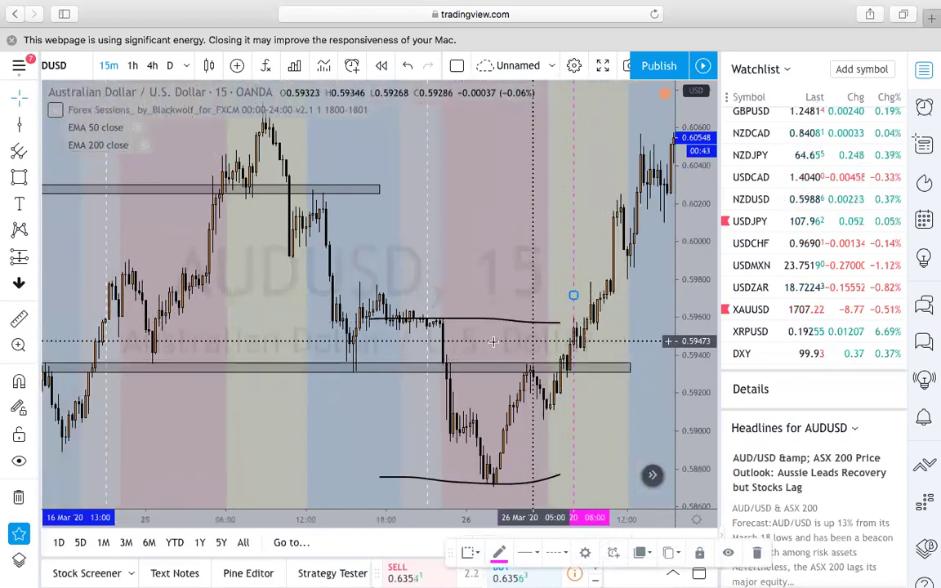
# Examine price from the 26 March London line across the following sessions through to early April.
pyautogui.moveTo(487, 236); pyautogui.dragTo(182, 242)
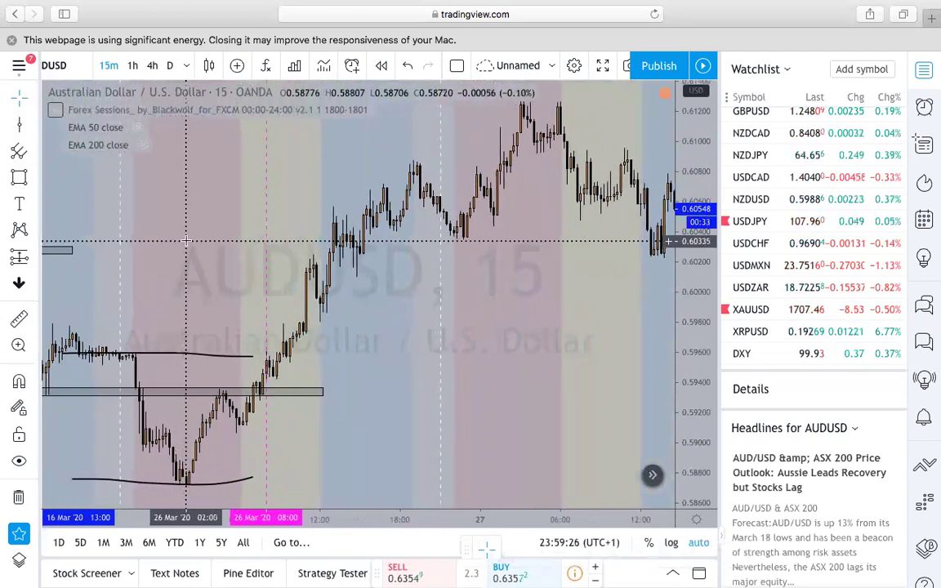
pyautogui.scroll(-2, 233, 245)
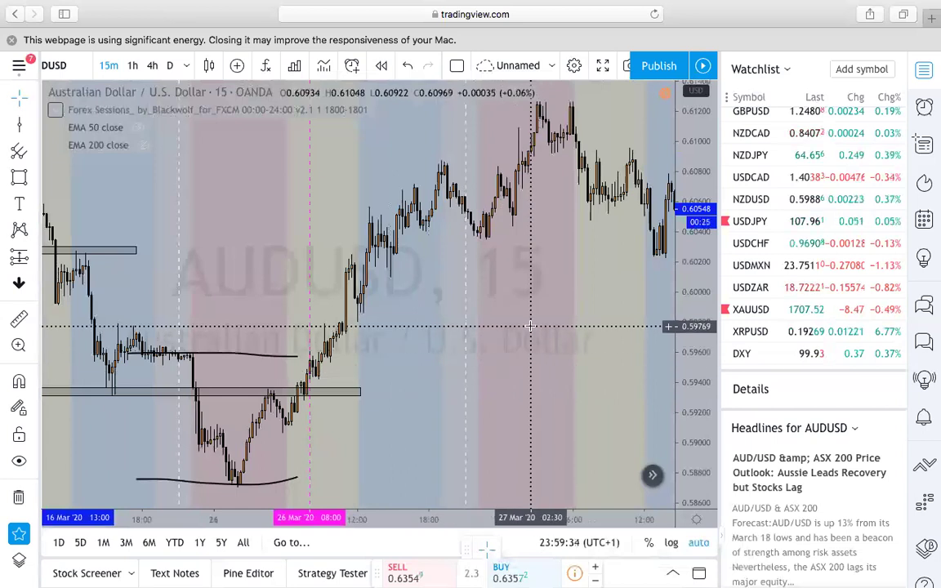
pyautogui.moveTo(530, 326); pyautogui.dragTo(258, 327)
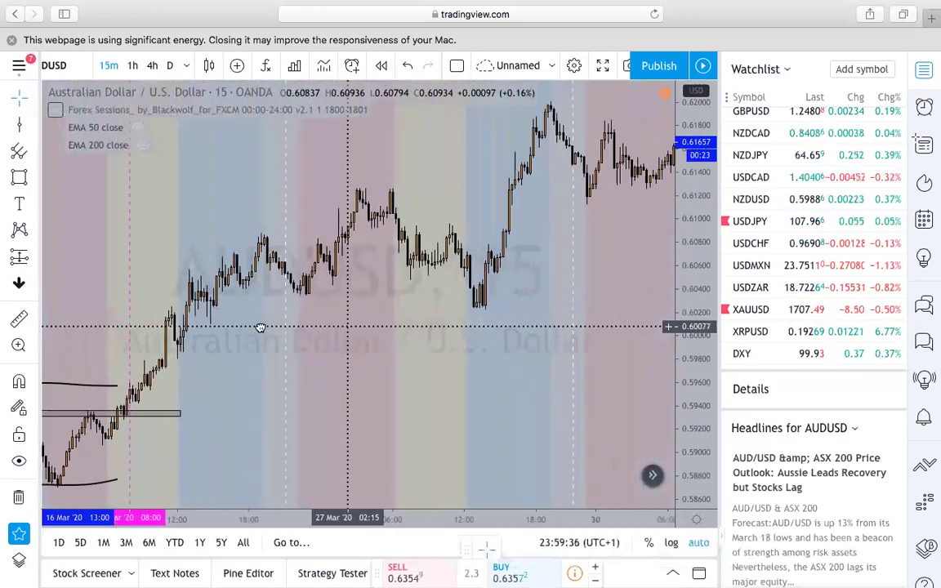
pyautogui.scroll(-3, 493, 347)
pyautogui.moveTo(555, 265); pyautogui.dragTo(427, 283)
pyautogui.moveTo(522, 280); pyautogui.dragTo(669, 278)
pyautogui.scroll(-6, 629, 295)
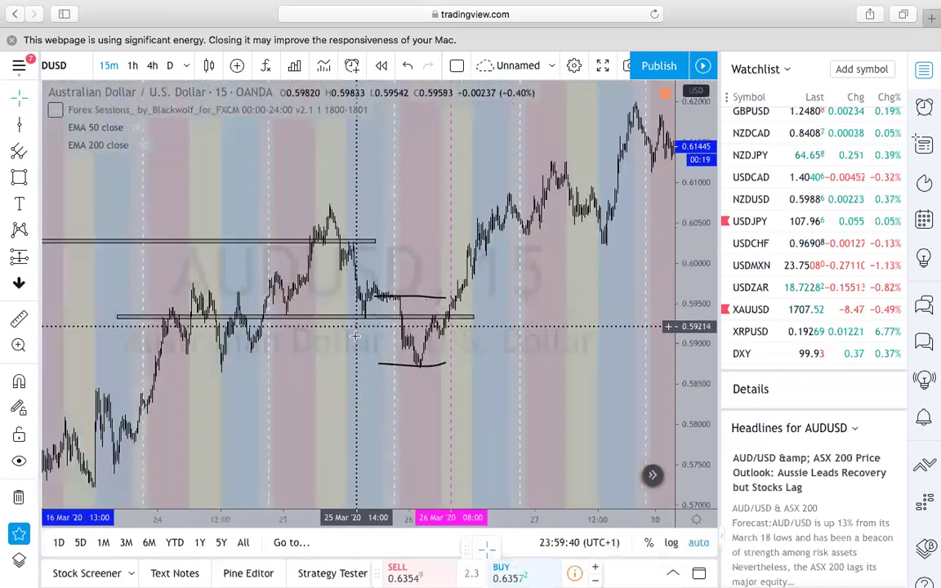
pyautogui.hscroll(10, 509, 350)
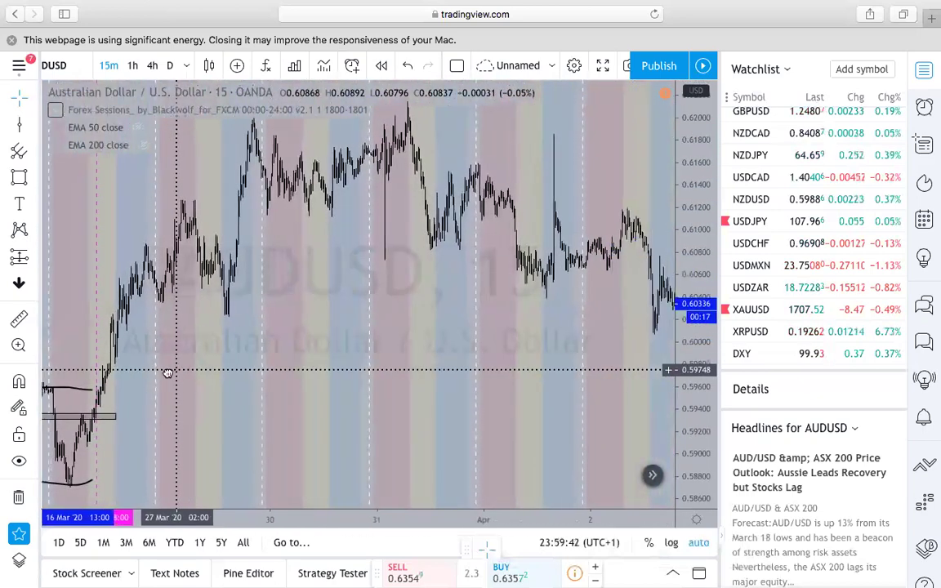
pyautogui.scroll(2, 343, 275)
pyautogui.moveTo(231, 290); pyautogui.dragTo(556, 332)
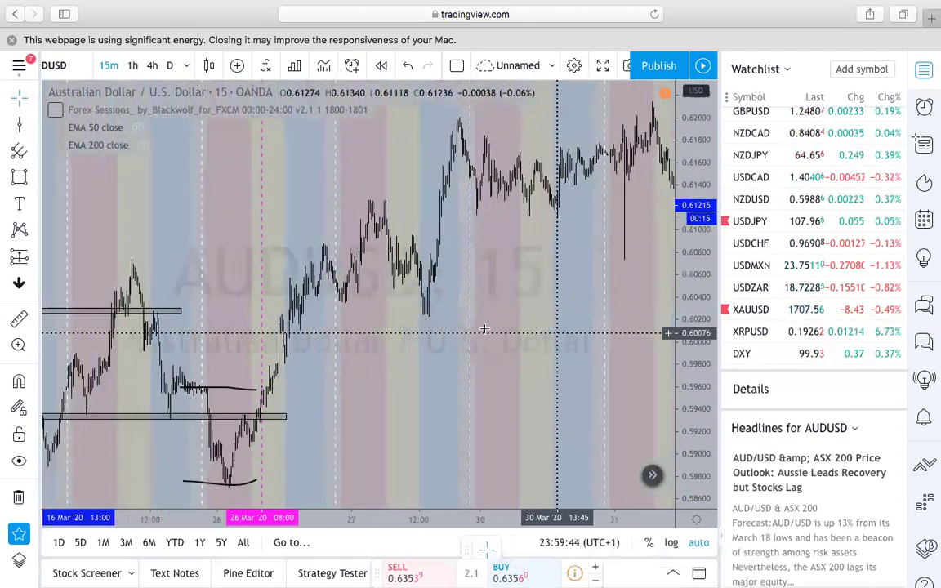
pyautogui.scroll(3, 441, 333)
pyautogui.hscroll(-5, 420, 334)
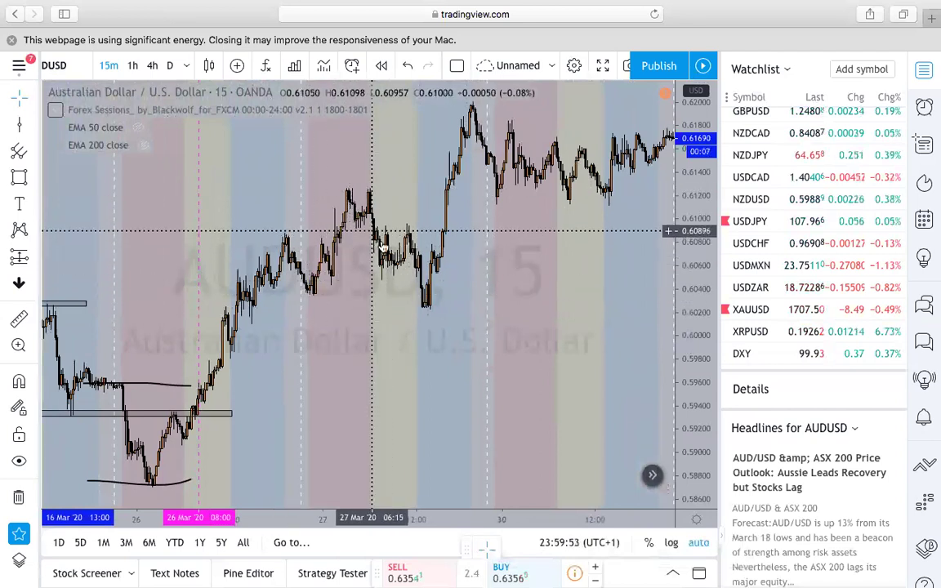
pyautogui.hscroll(5, 524, 245)
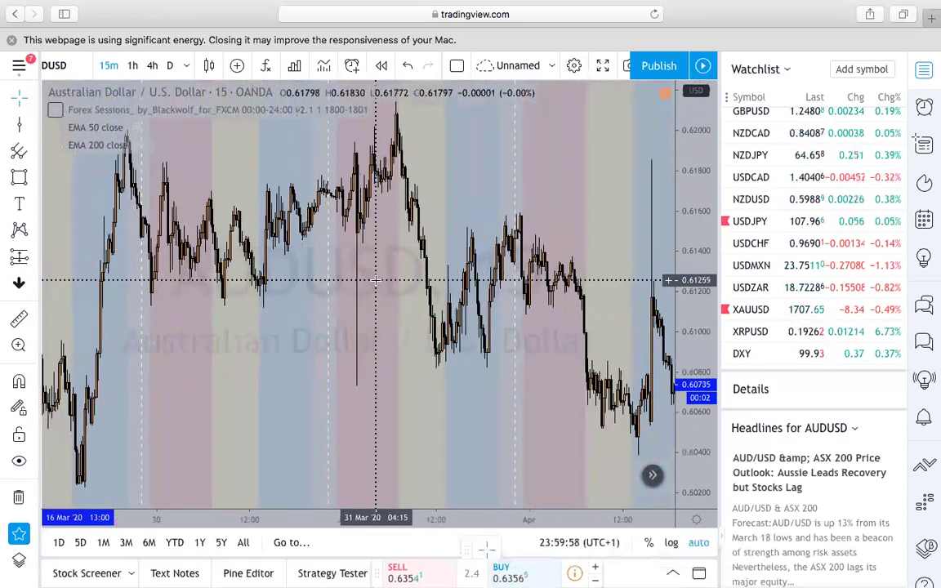
# Go back to the February part of the chart and review the TRADING LONDON SESSION title and its red checklist.
pyautogui.hscroll(-10, 376, 280)
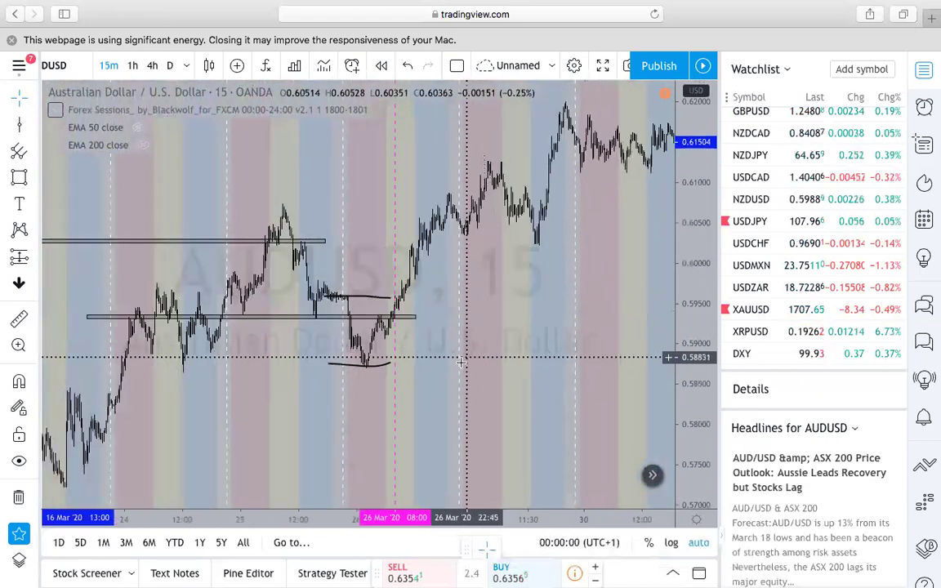
pyautogui.scroll(-5, 455, 363)
pyautogui.hscroll(-10, 463, 368)
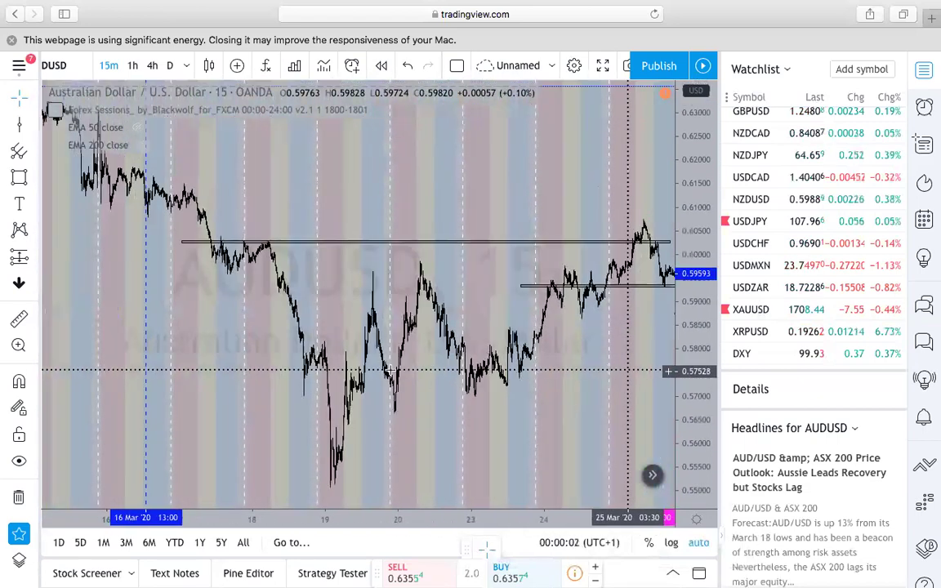
pyautogui.hscroll(-15, 211, 361)
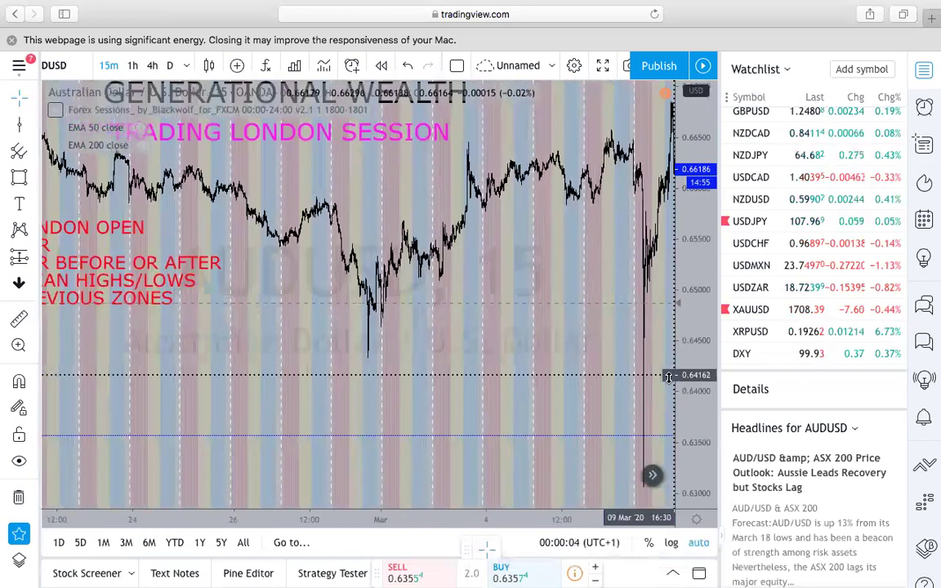
pyautogui.moveTo(427, 402); pyautogui.dragTo(551, 398)
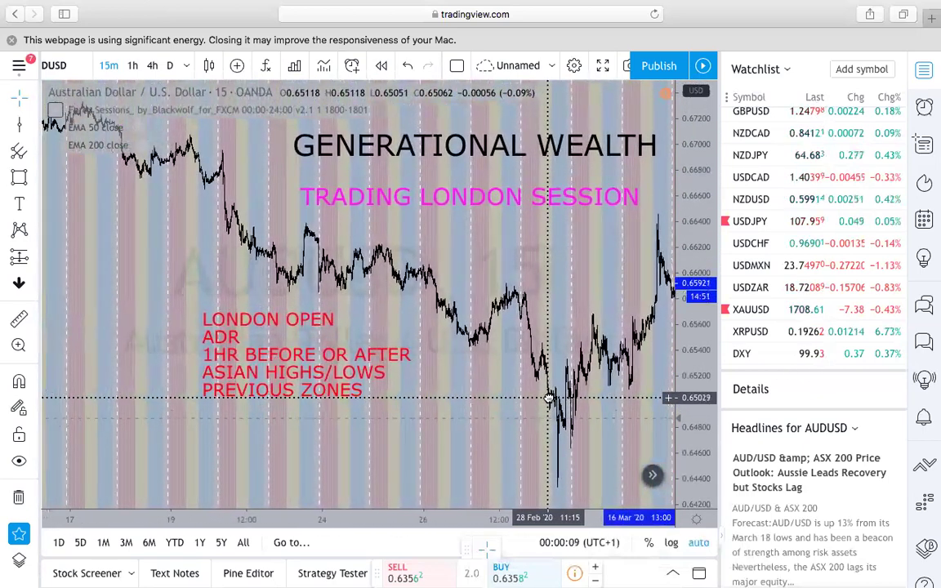
pyautogui.moveTo(475, 389); pyautogui.dragTo(455, 390)
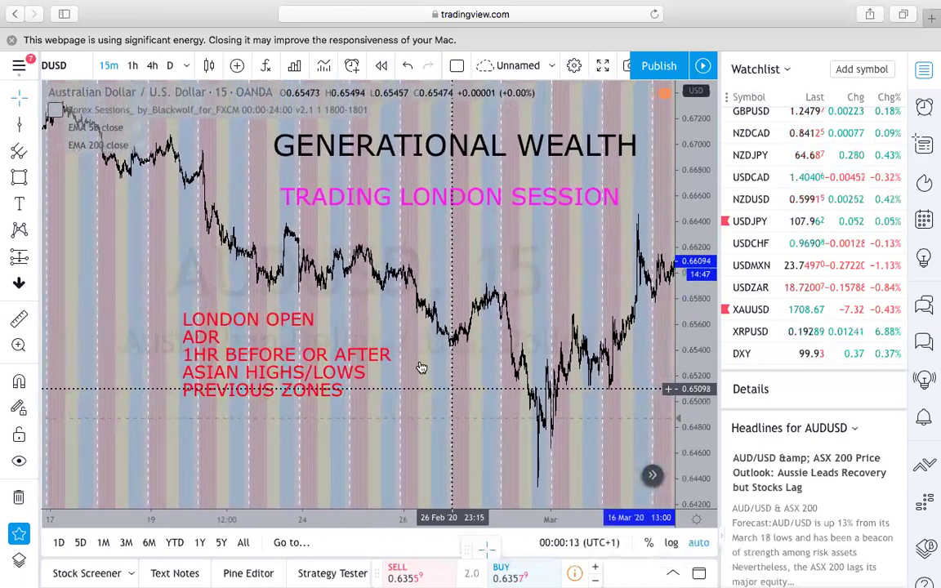